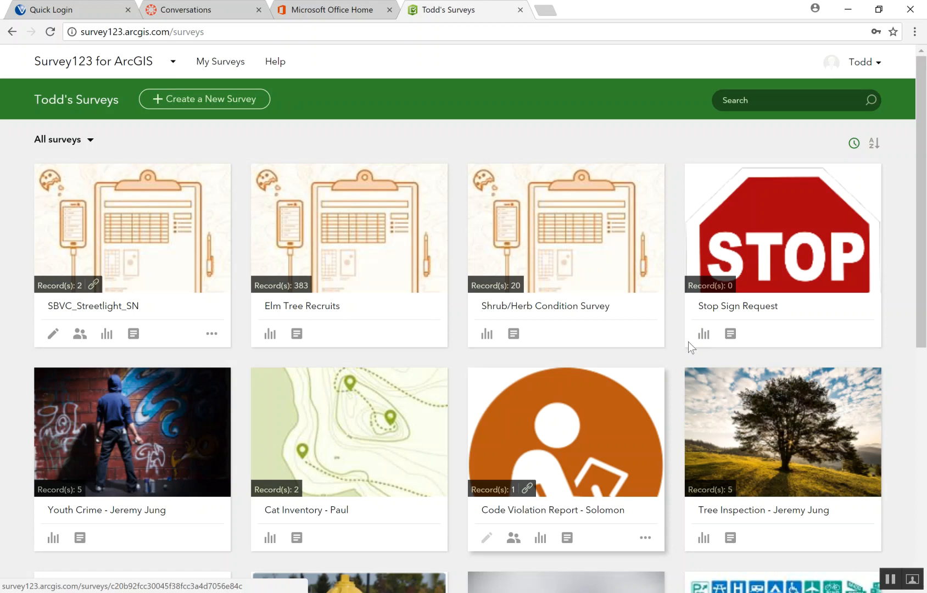
Open the SBVC_Streetlight_SN survey's collected data and examine the full record of pole 9, including its photo and comments
left_click(174, 282)
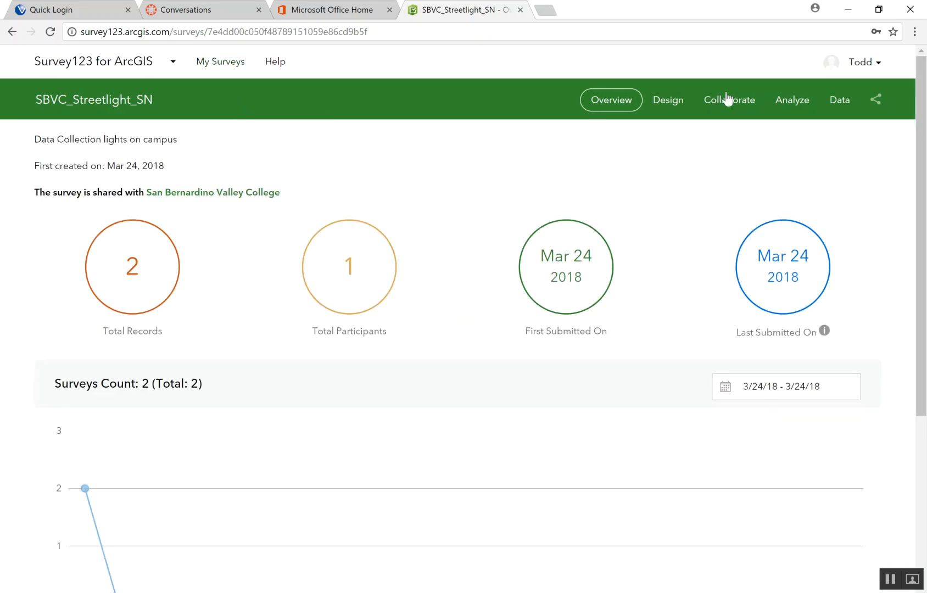
left_click(843, 101)
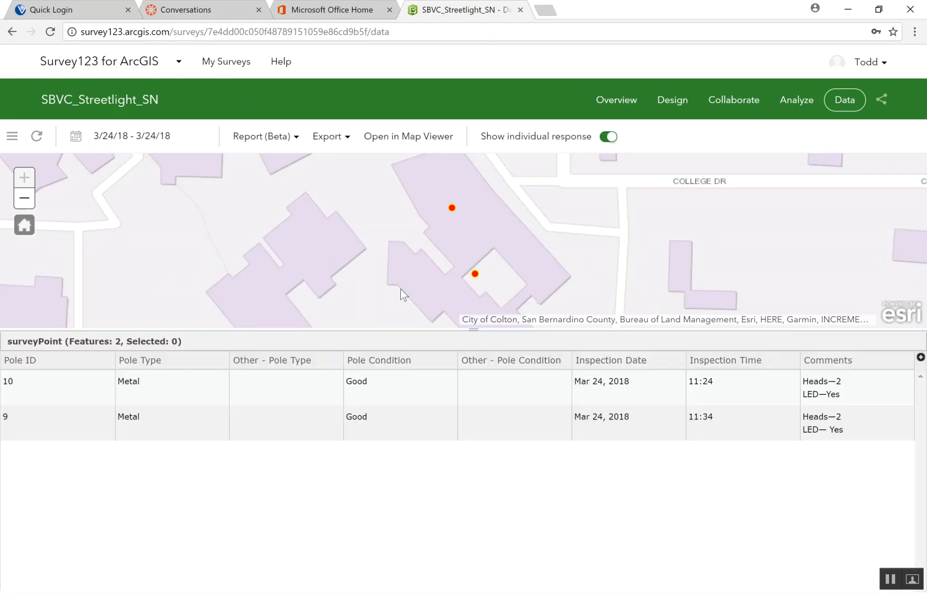
left_click(475, 274)
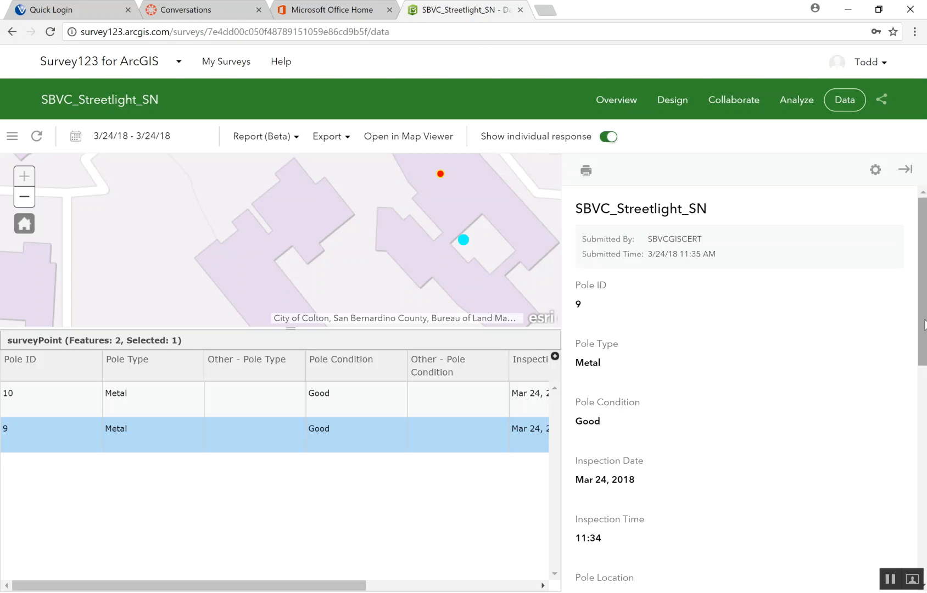
left_click_drag(924, 324, 909, 532)
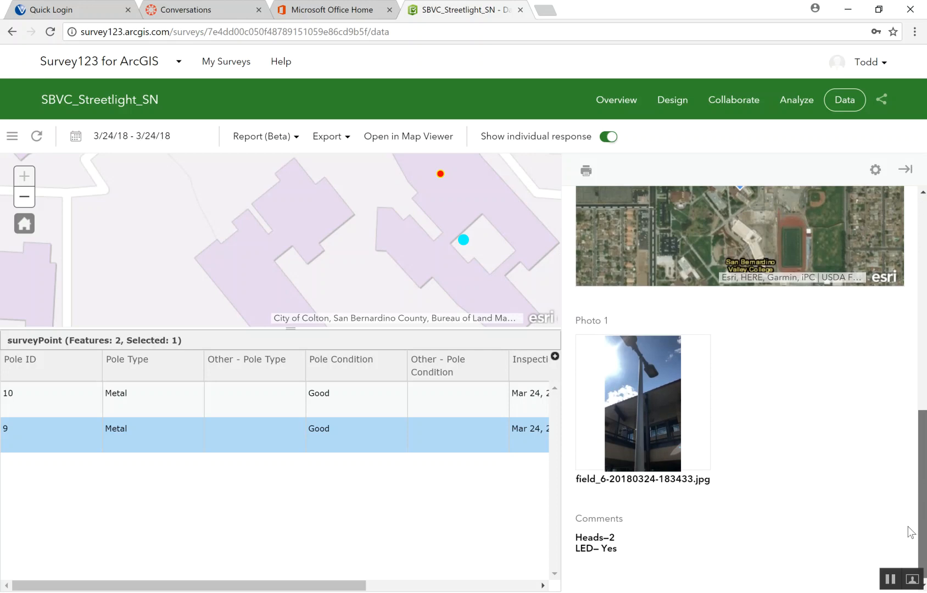
scroll(891, 354, "up", 10)
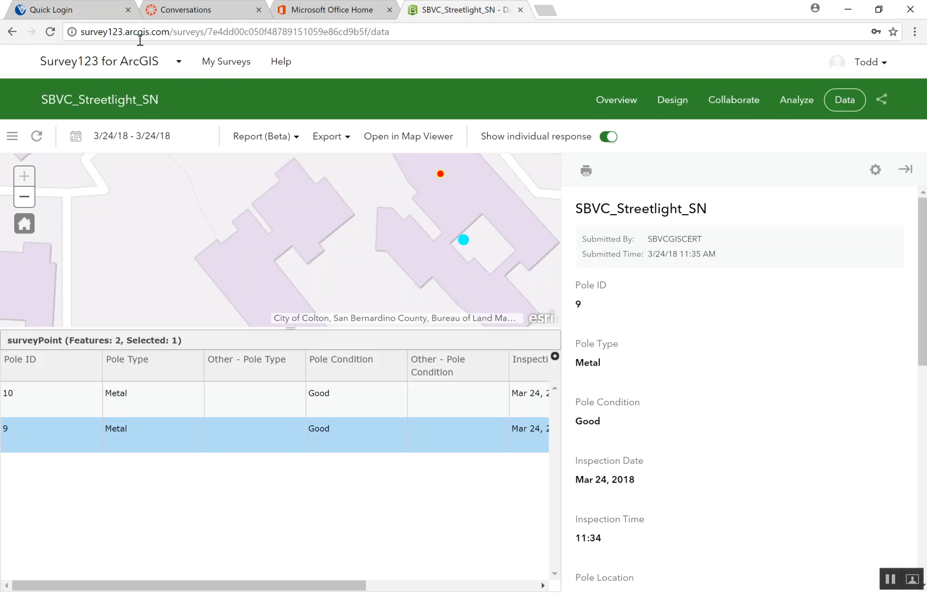
Open the download page for Survey123 Connect and Survey123 for ArcGIS from the site's help
left_click(281, 65)
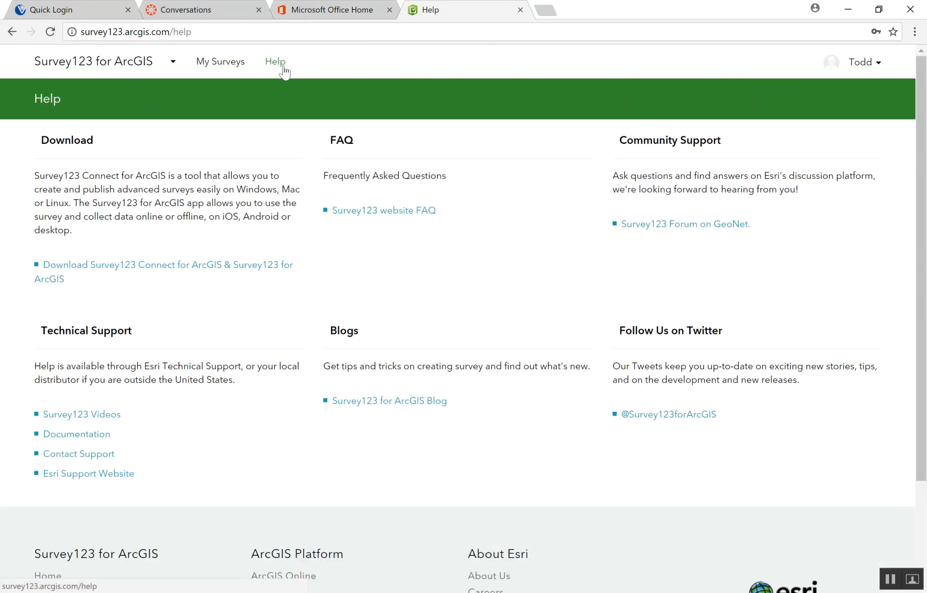
left_click(104, 268)
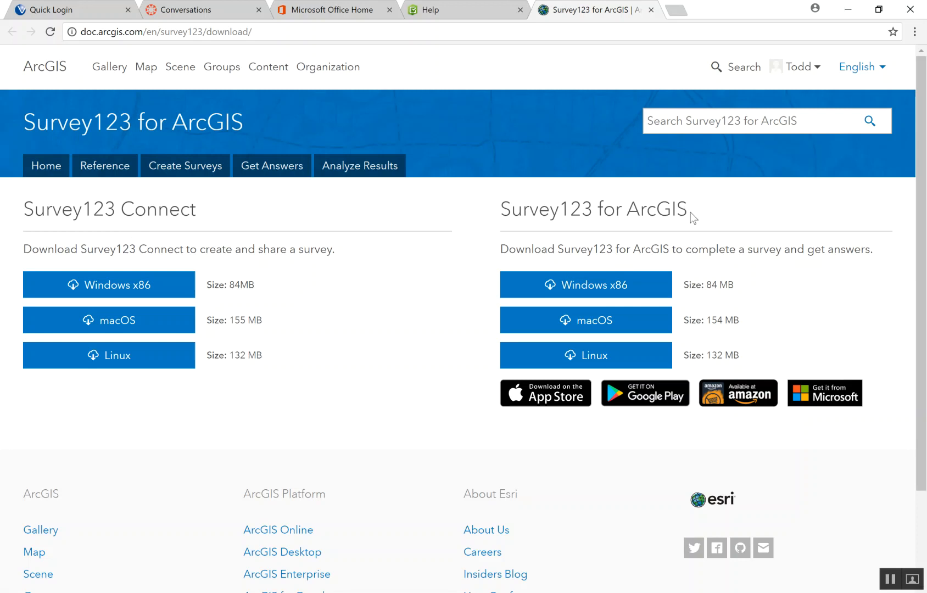
left_click_drag(676, 213, 655, 213)
left_click(608, 208)
Switch from the browser to Survey123 Connect and reposition its window so it is fully in view on the desktop
left_click(476, 592)
left_click(846, 11)
left_click_drag(650, 55, 773, 181)
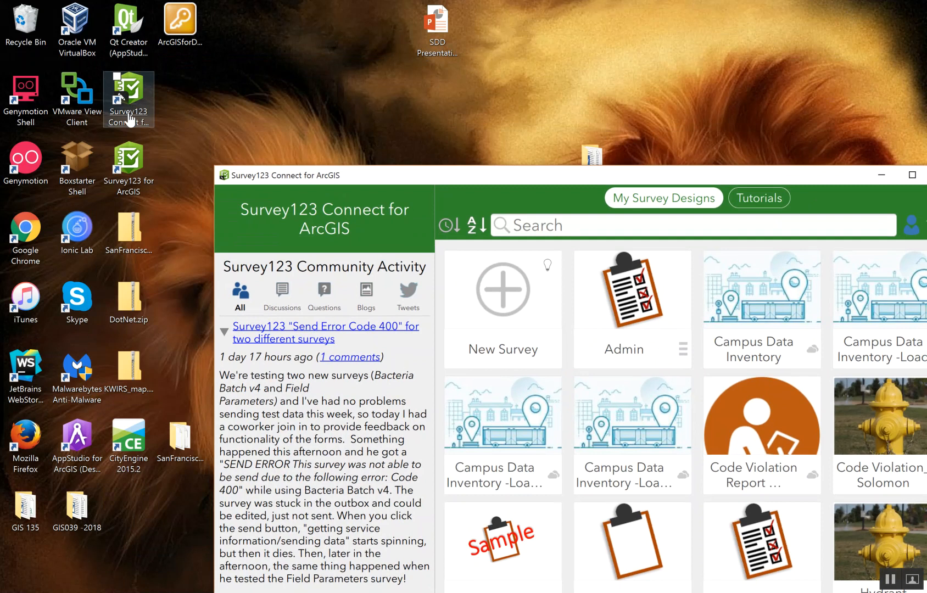
left_click_drag(518, 179, 352, 41)
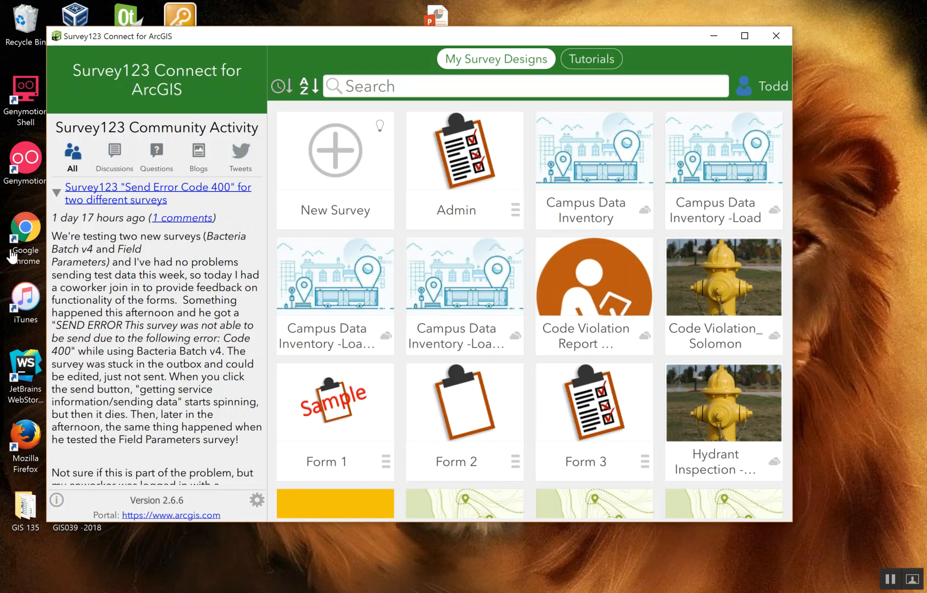
Start a new survey and title it "Campus Light Inventory_SNN"
left_click(341, 177)
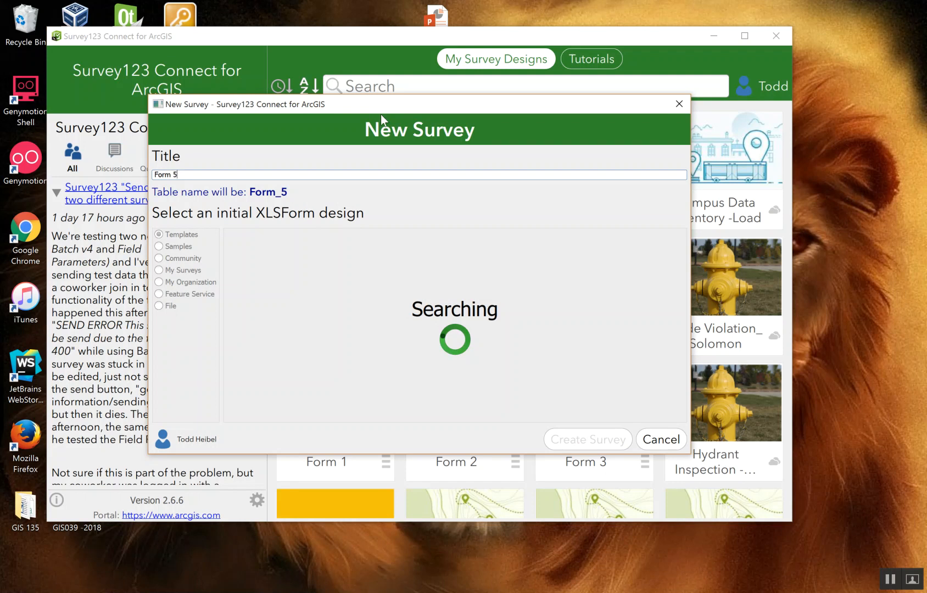
triple_click(185, 175)
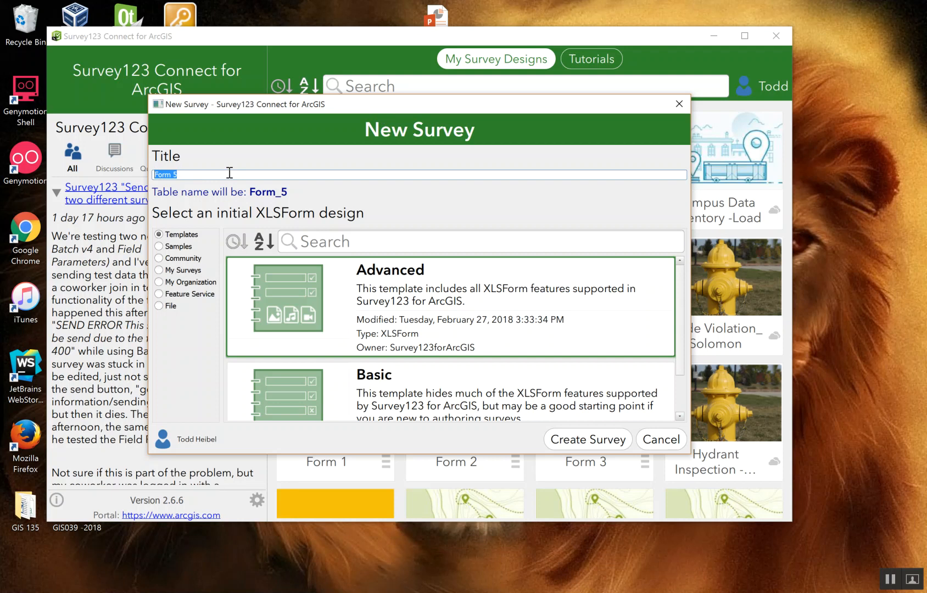
type("Cam")
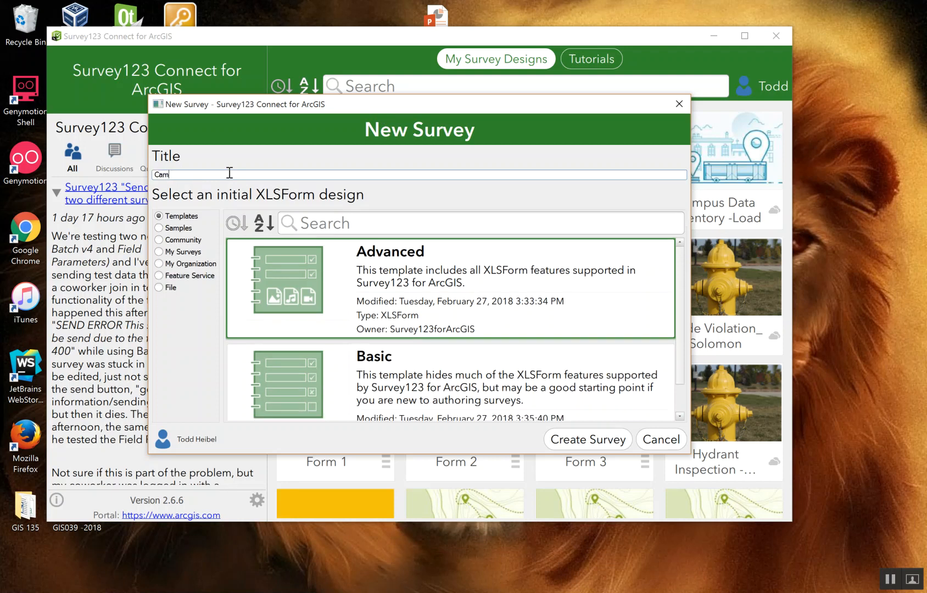
type("pus")
type(" Light")
key("BackSpace")
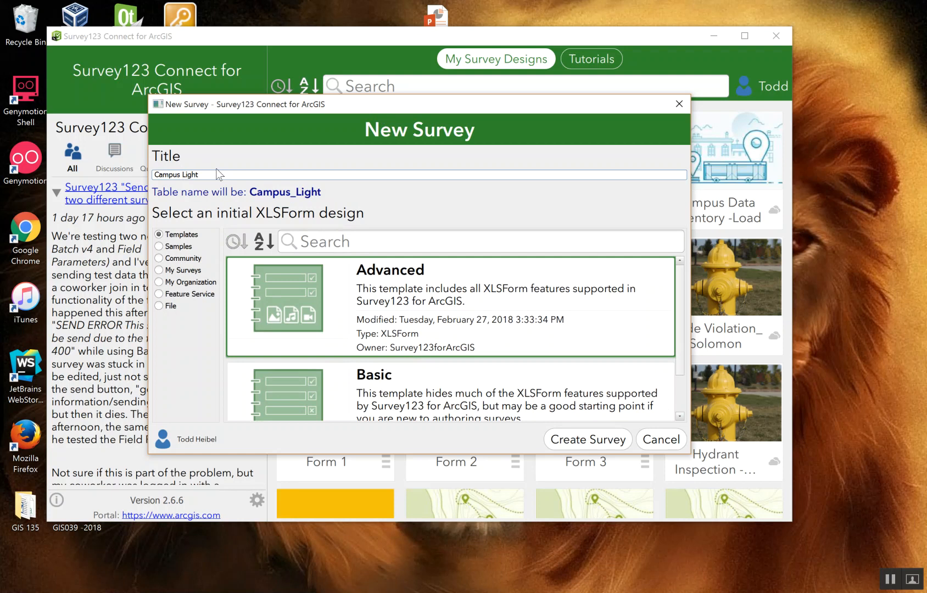
type("Inventory ")
type("SNN")
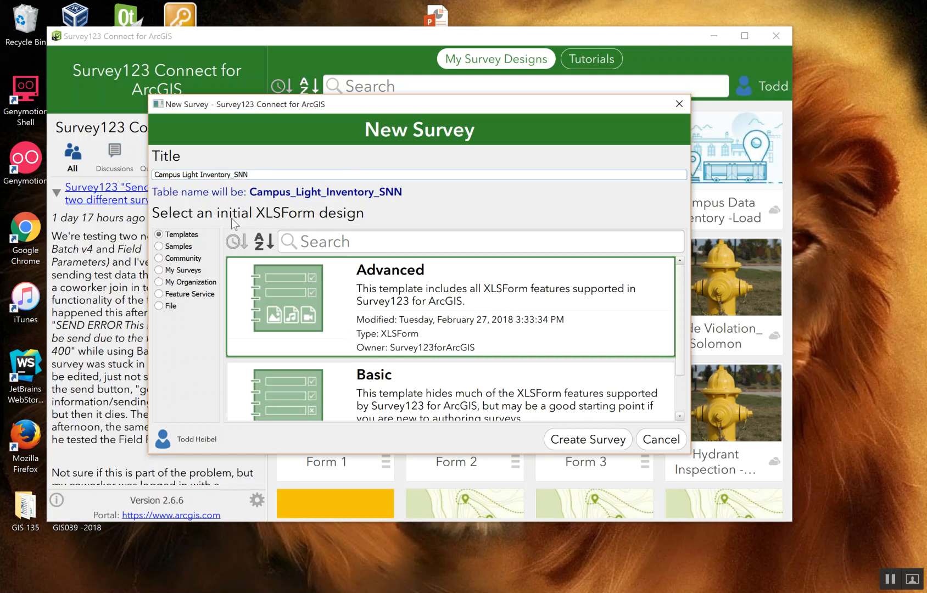
Browse the sample XLSForm designs, examining their descriptions and resource levels from Appearances through Calculate Location from CSV2
left_click(169, 250)
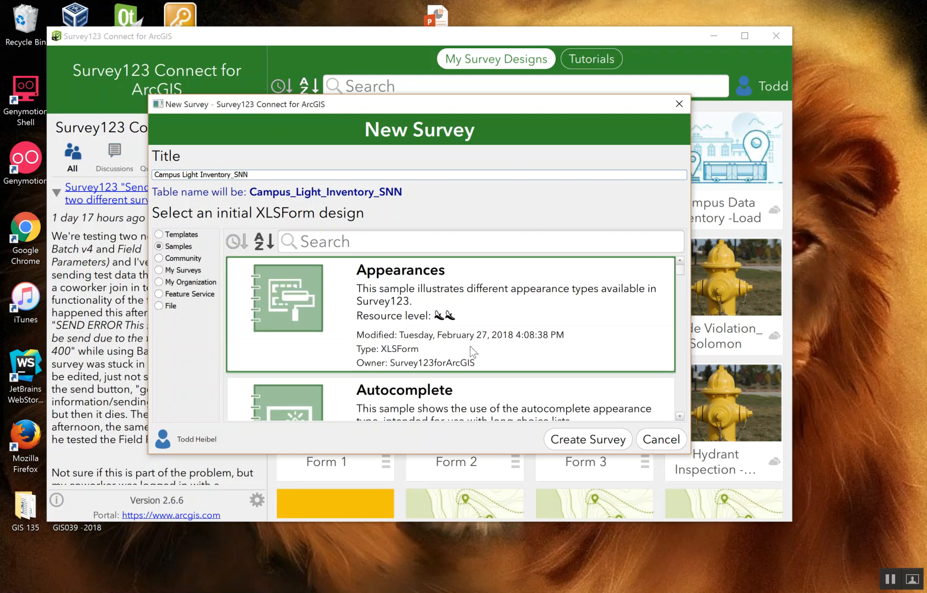
scroll(473, 352, "down", 1)
scroll(402, 311, "up", 1)
scroll(403, 311, "down", 1)
scroll(402, 311, "up", 1)
scroll(446, 315, "down", 3)
scroll(447, 341, "down", 2)
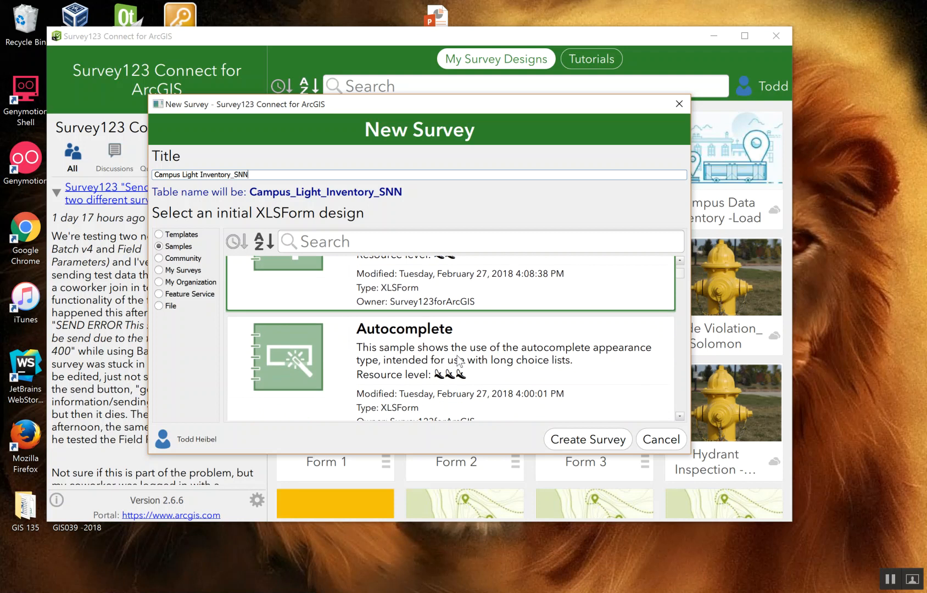
scroll(432, 364, "down", 2)
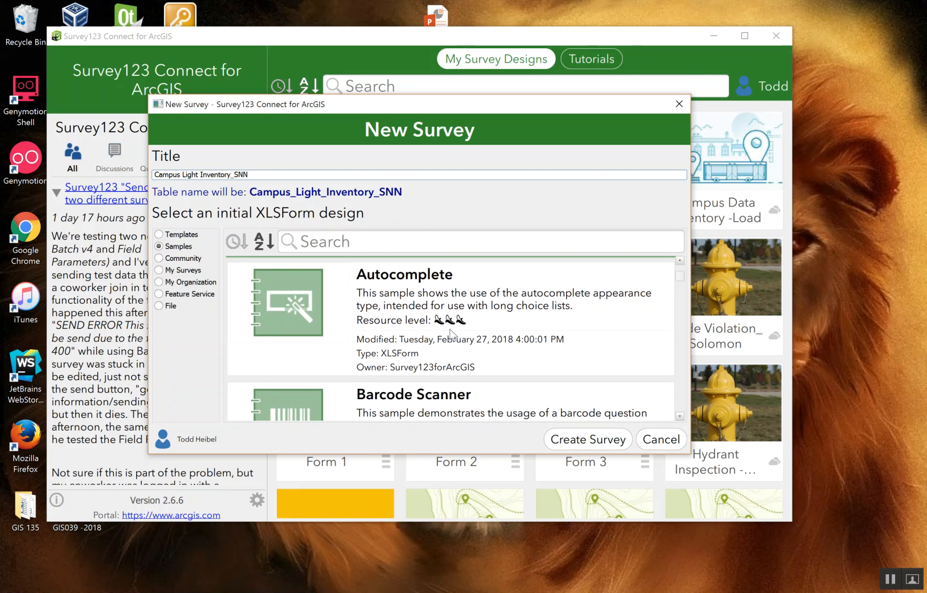
scroll(441, 337, "down", 1)
scroll(440, 337, "down", 1)
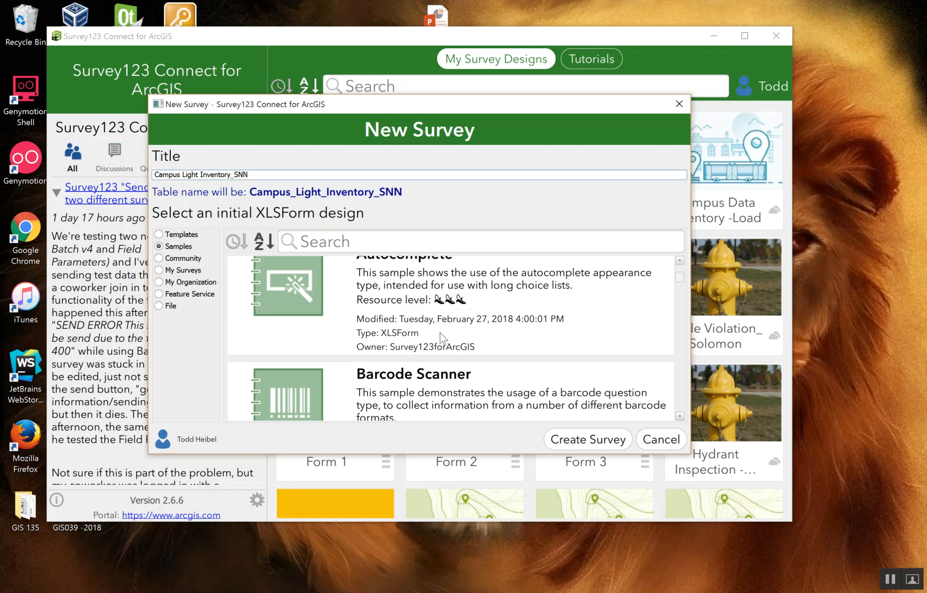
scroll(441, 337, "down", 1)
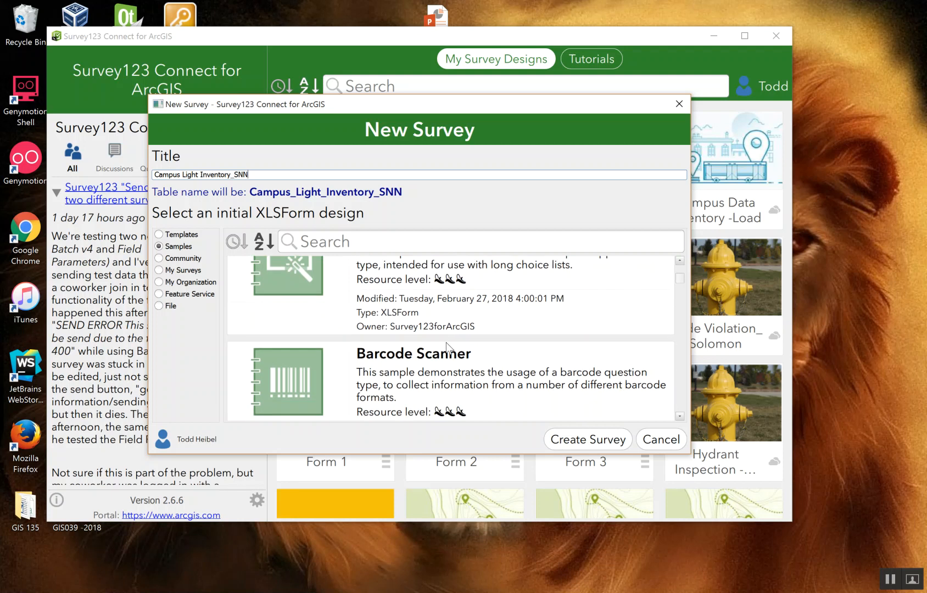
scroll(447, 366, "down", 1)
scroll(398, 360, "down", 1)
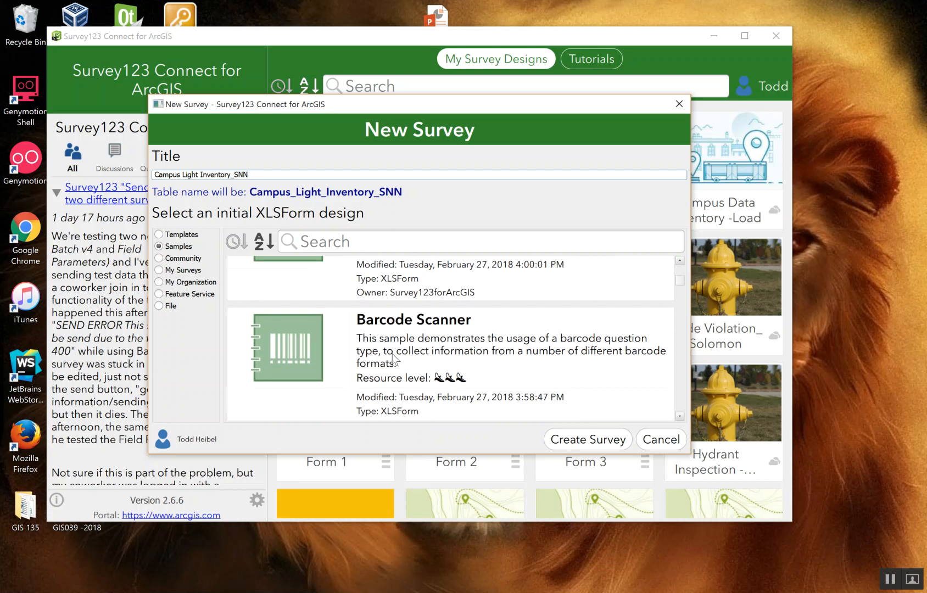
scroll(393, 358, "down", 2)
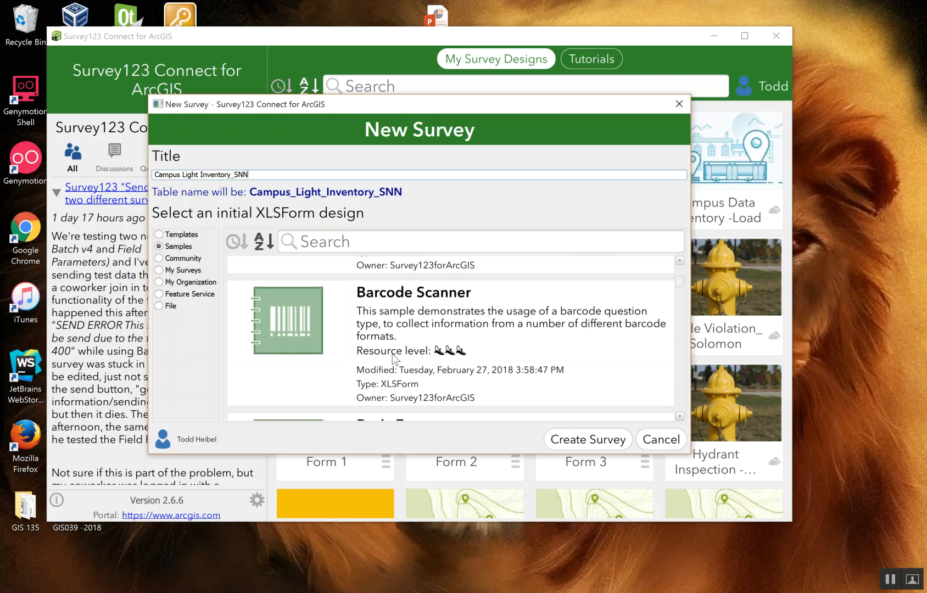
scroll(413, 332, "down", 7)
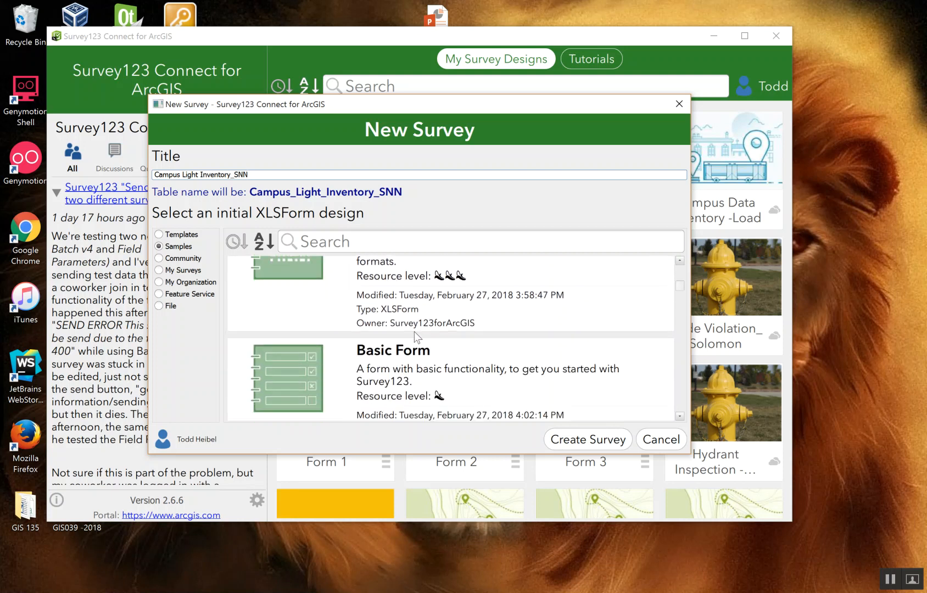
scroll(413, 338, "down", 6)
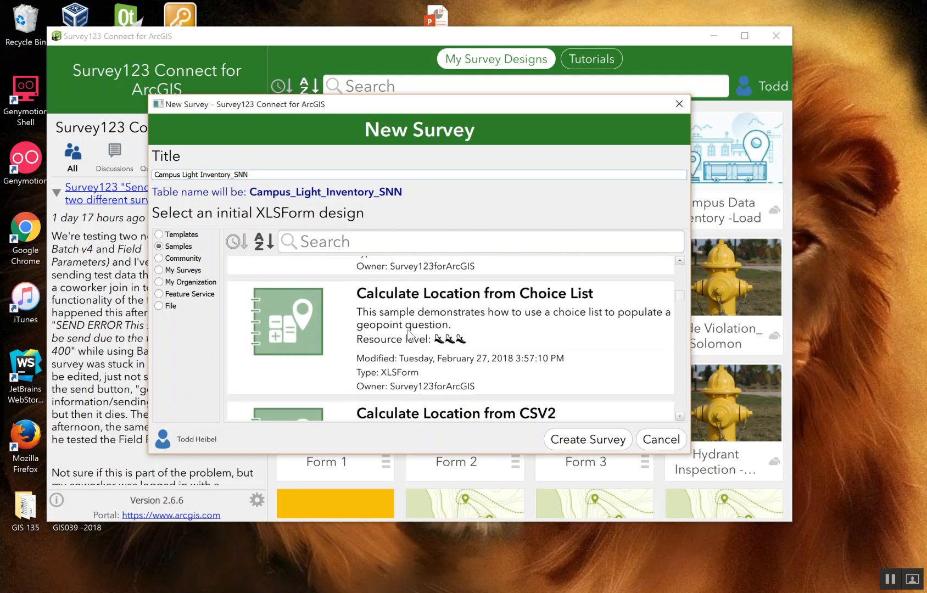
scroll(409, 335, "down", 1)
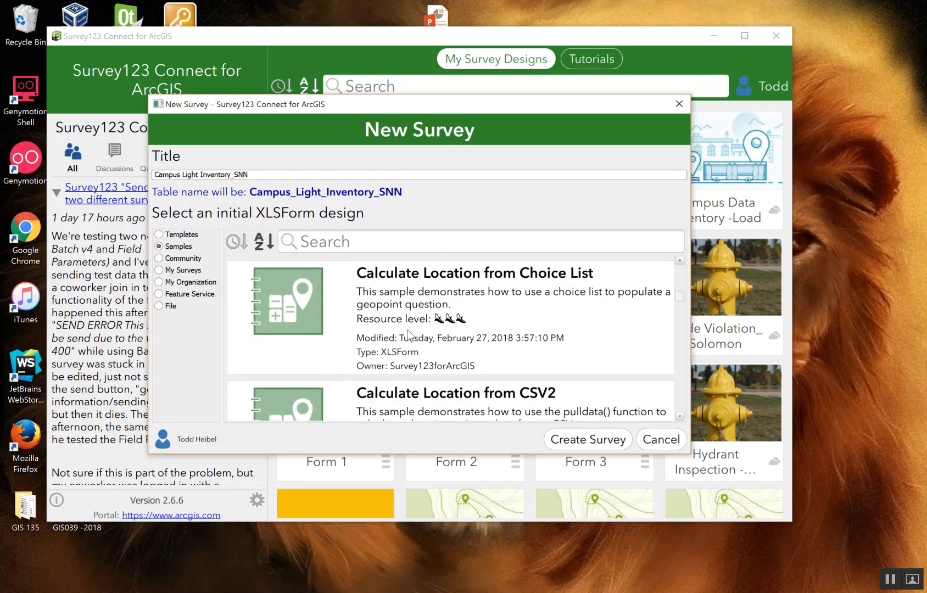
scroll(408, 334, "down", 4)
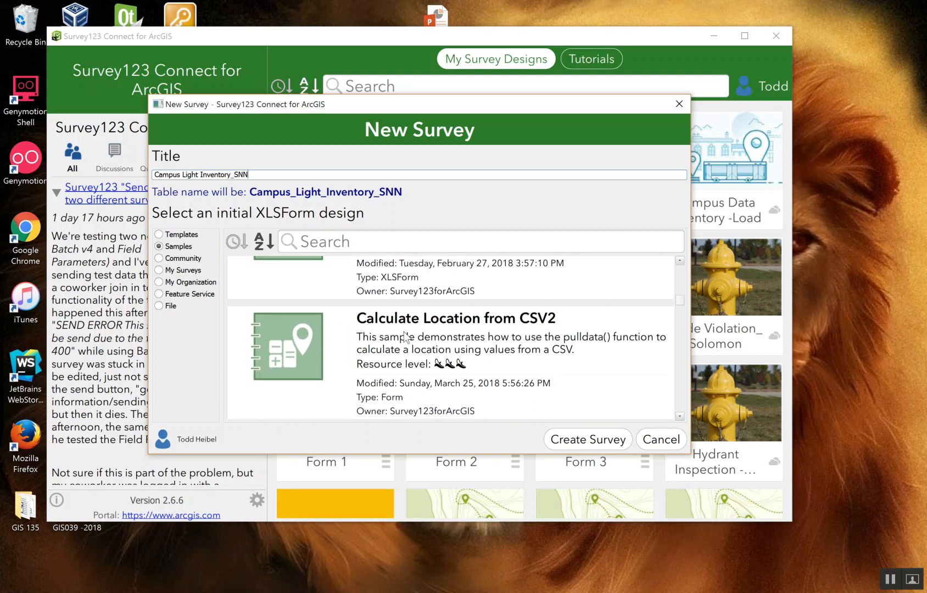
scroll(409, 333, "down", 2)
scroll(434, 318, "up", 2)
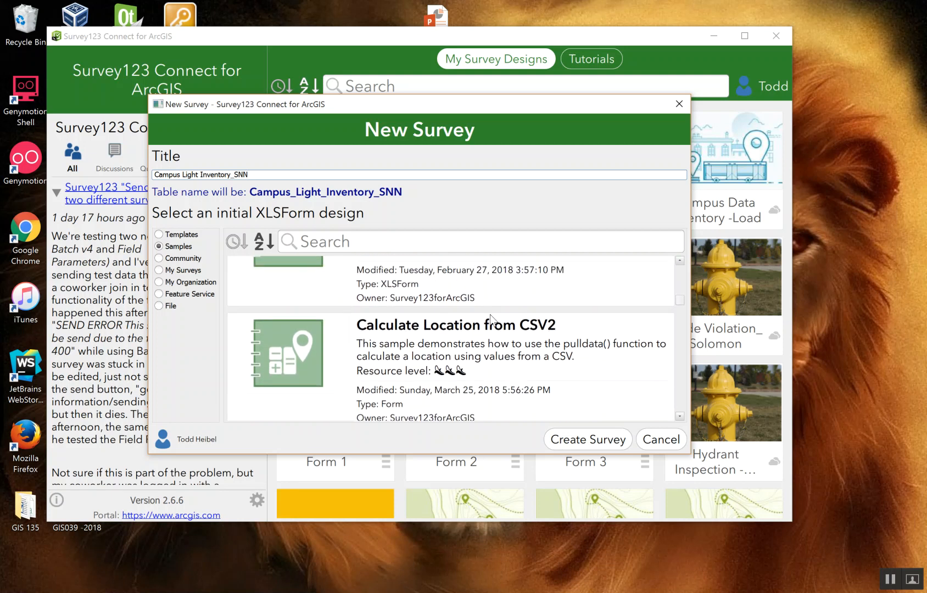
Browse the Community XLSForm designs, examining their descriptions from Arrest Form through Earthquake Rapid Assessment XLSForm
left_click(158, 259)
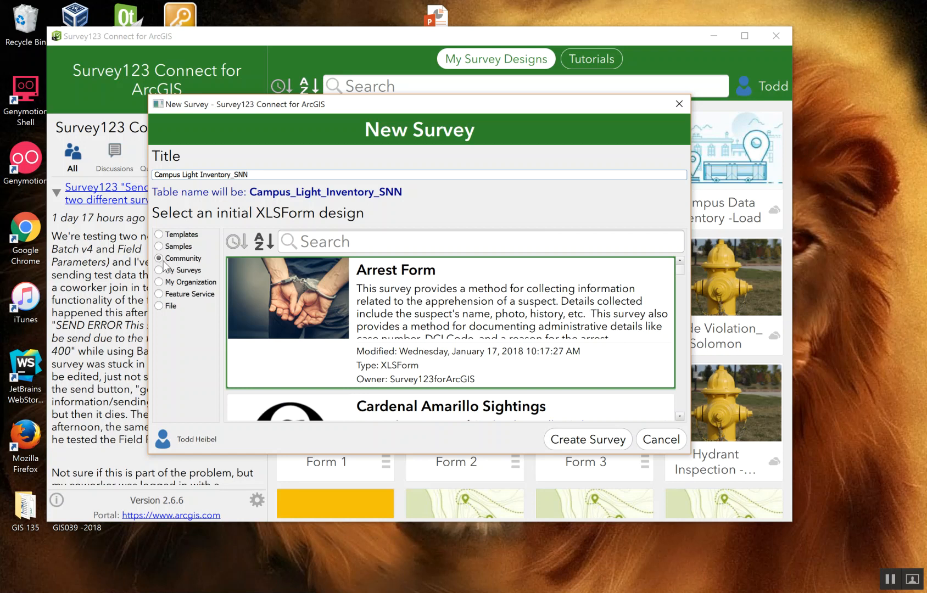
scroll(399, 291, "down", 1)
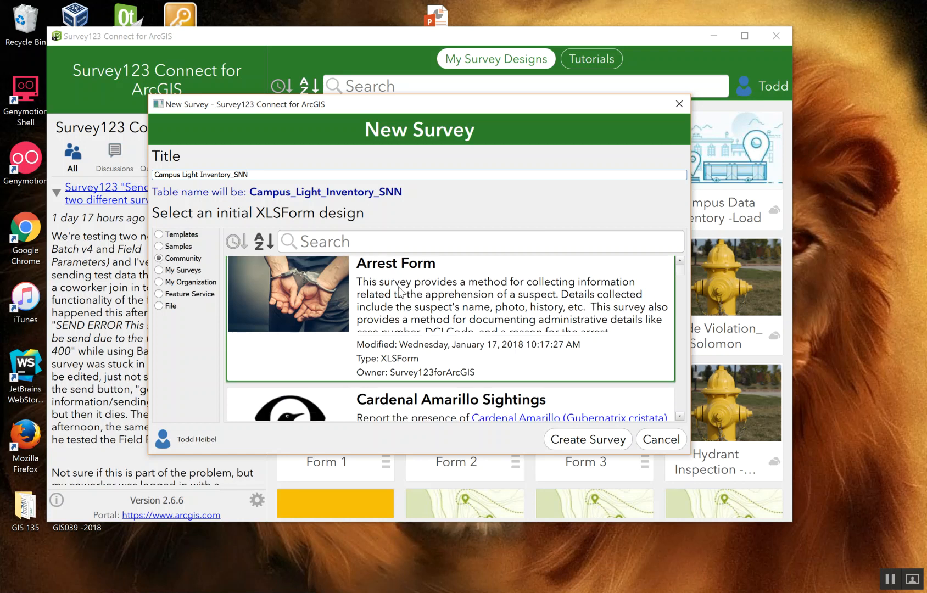
scroll(399, 291, "down", 2)
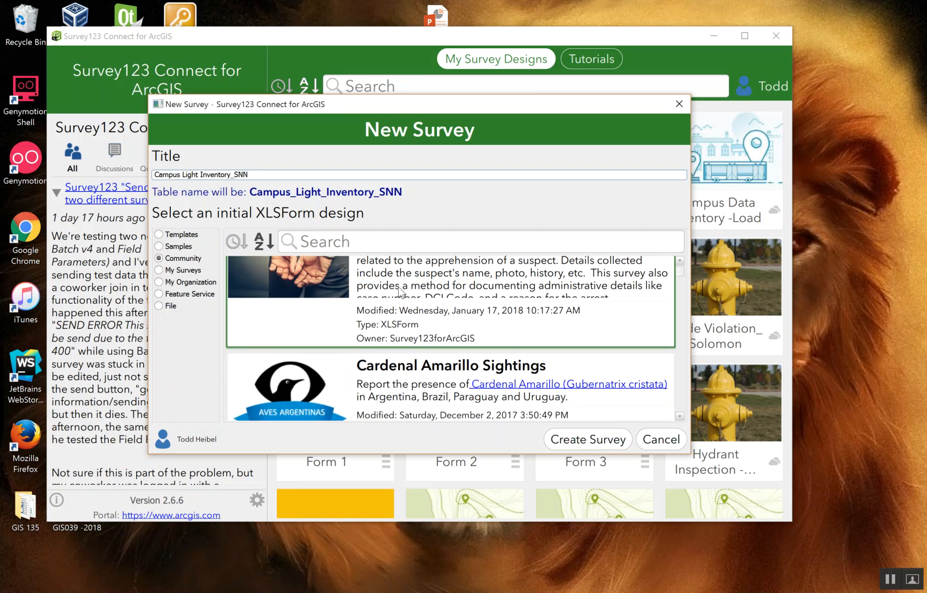
scroll(399, 292, "down", 2)
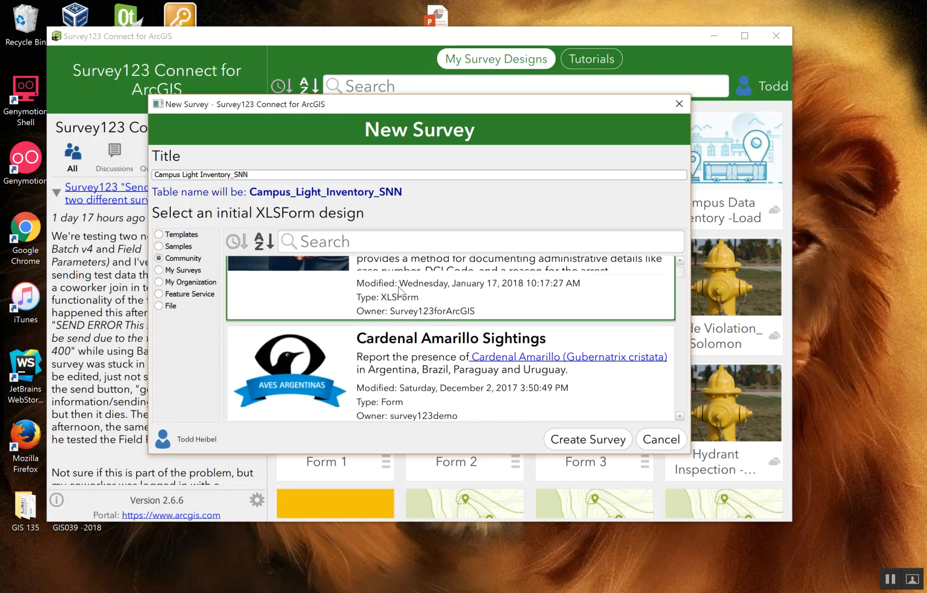
scroll(399, 292, "up", 5)
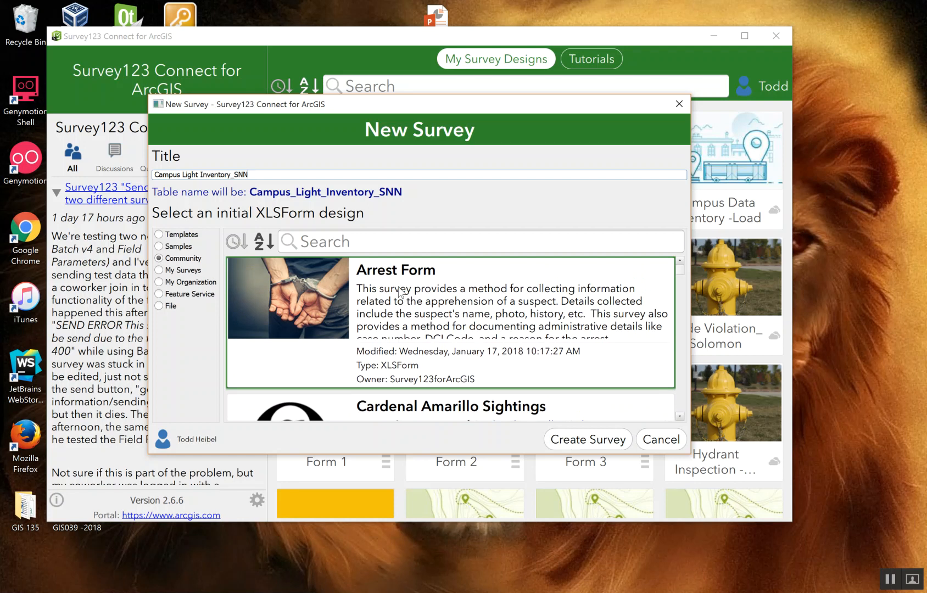
scroll(399, 291, "down", 2)
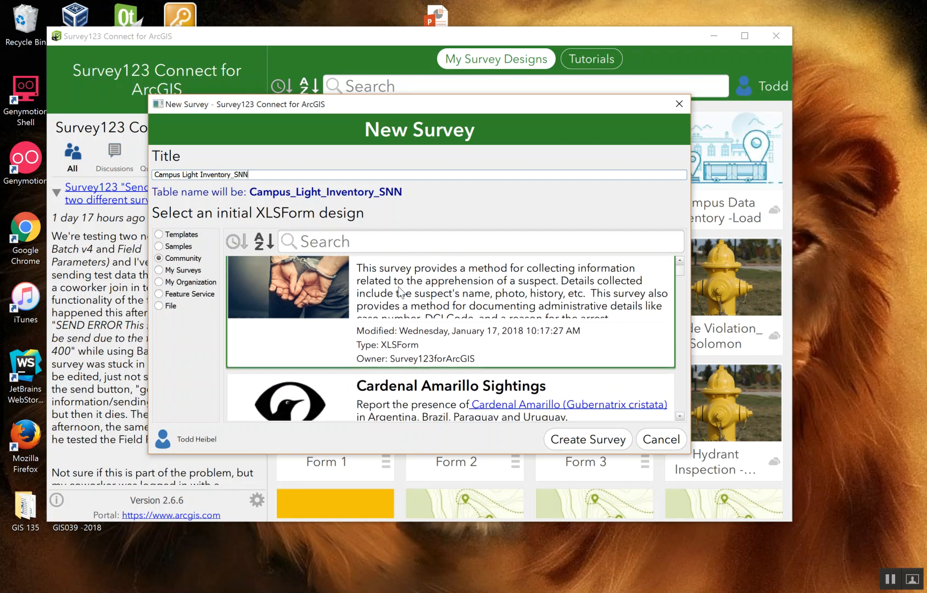
scroll(397, 291, "down", 3)
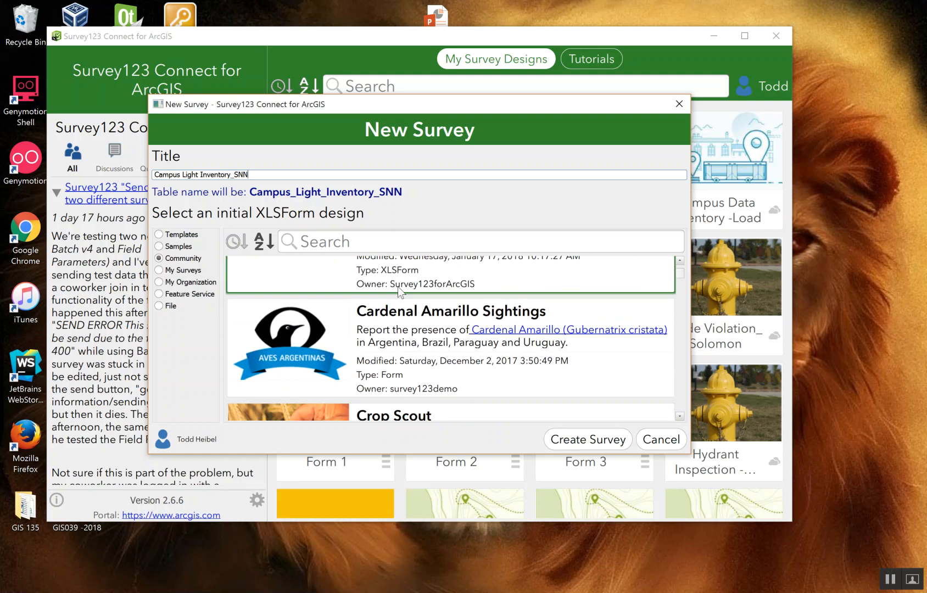
scroll(397, 293, "down", 3)
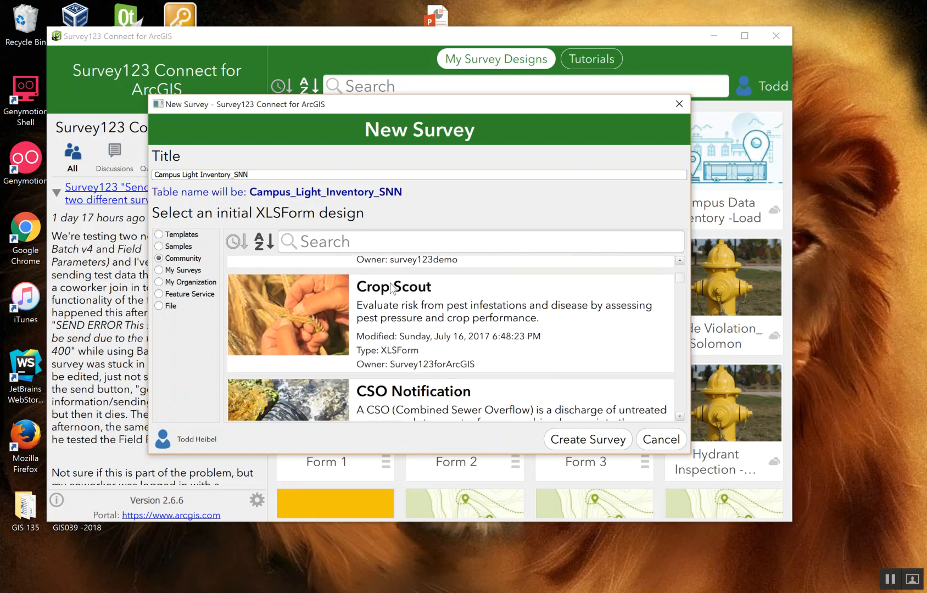
scroll(426, 303, "down", 3)
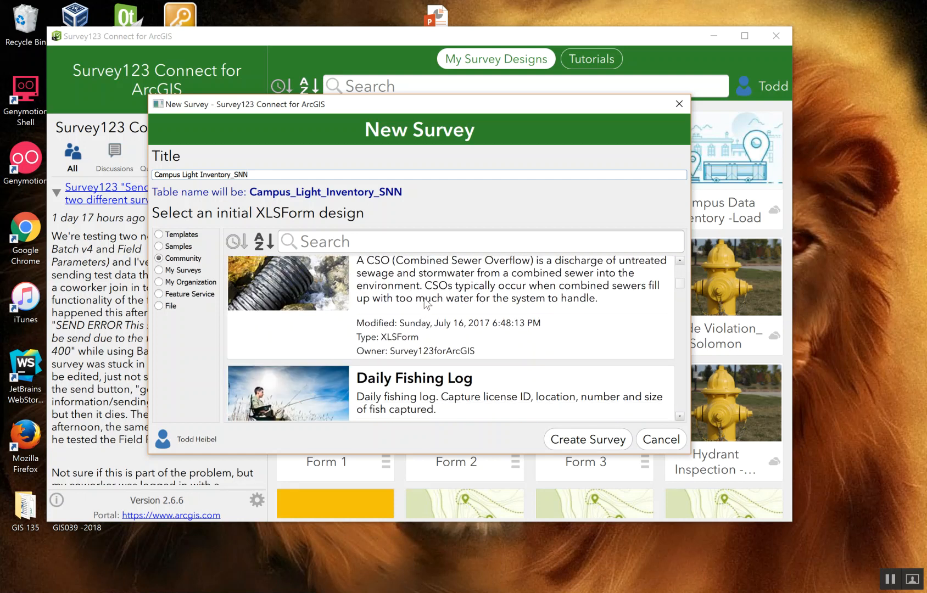
scroll(446, 308, "down", 3)
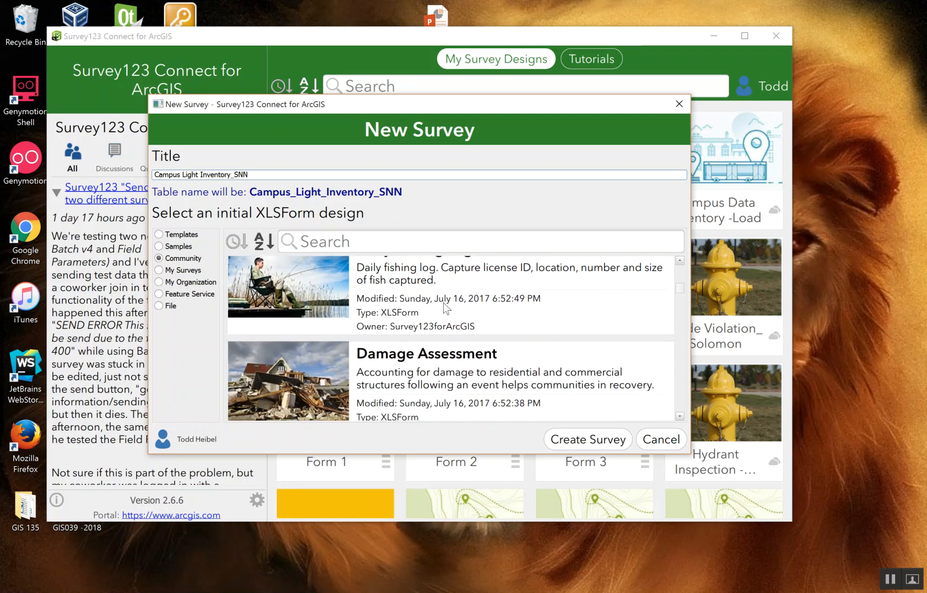
scroll(434, 302, "down", 1)
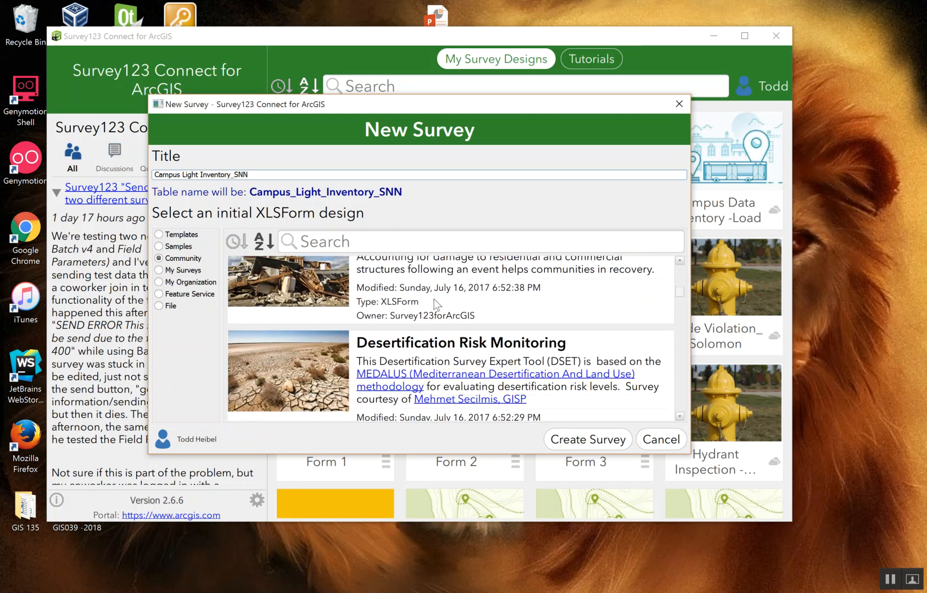
scroll(434, 299, "down", 2)
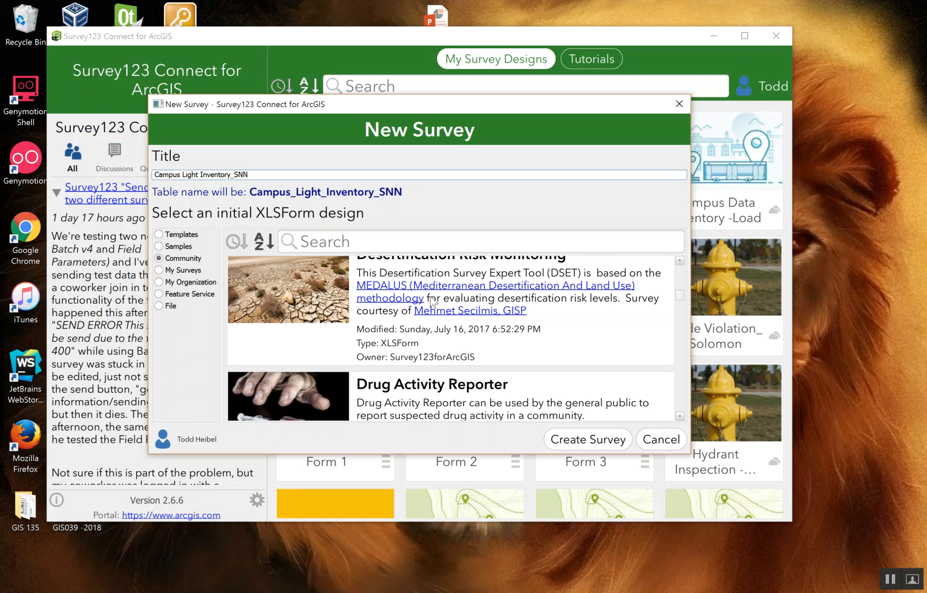
scroll(430, 296, "down", 2)
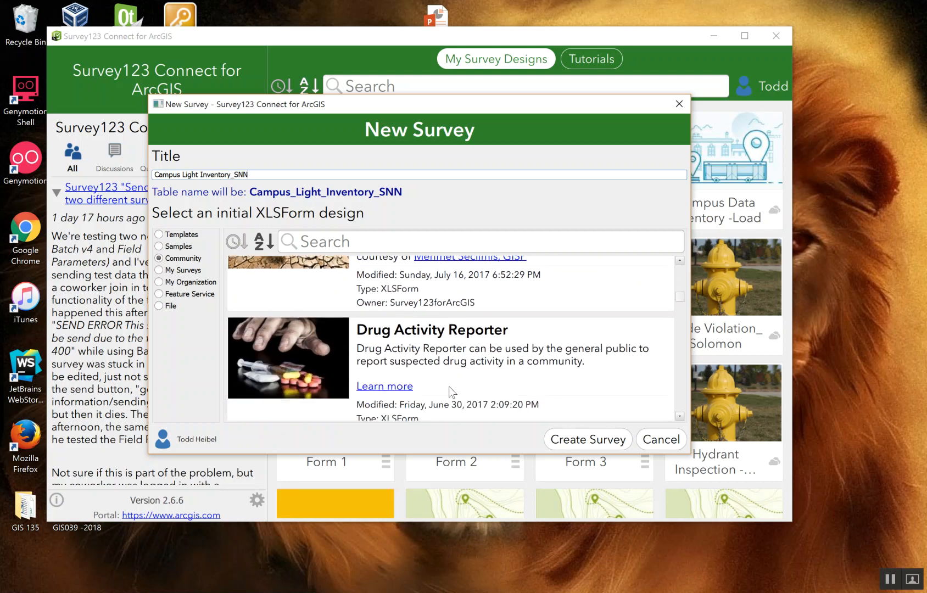
scroll(430, 369, "down", 1)
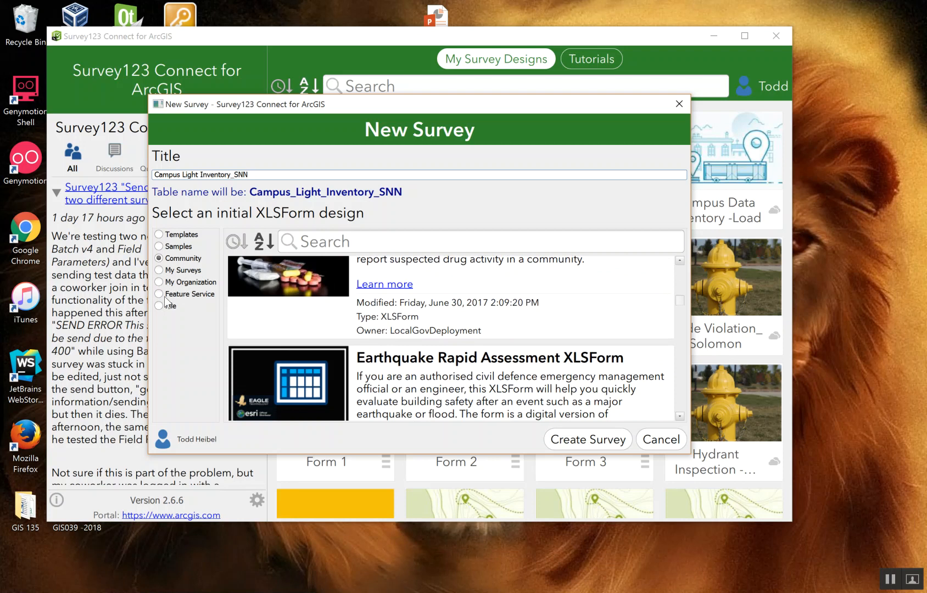
Create the survey from the Advanced design in the Templates category
left_click(159, 235)
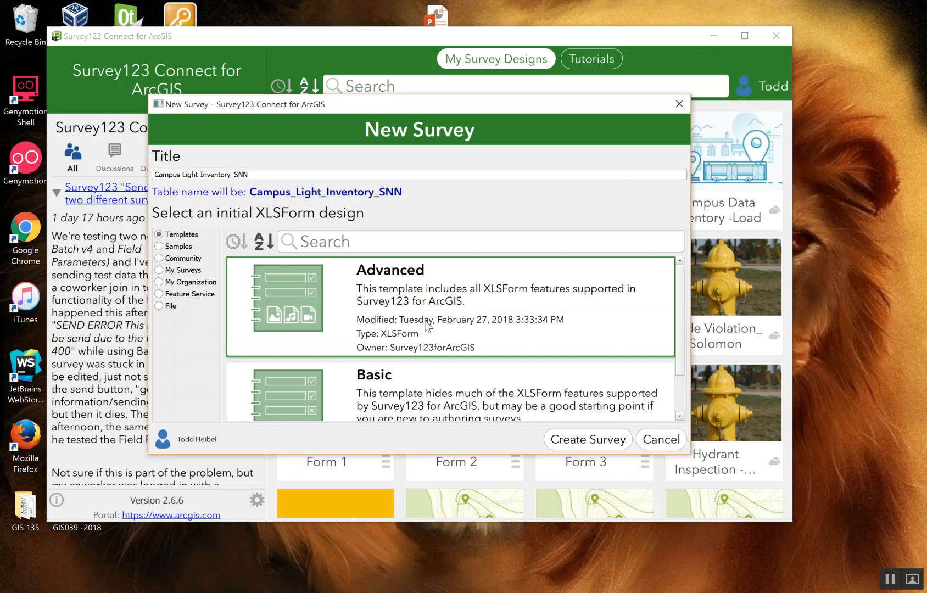
left_click(574, 439)
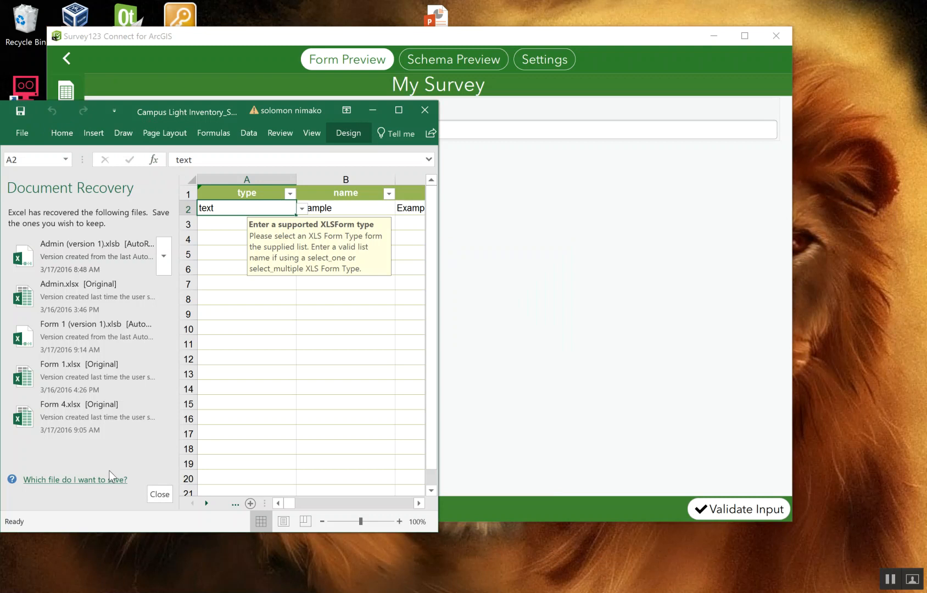
Close Excel's document recovery, choosing to remove the recovered files, and accept the Office license agreement
left_click(156, 494)
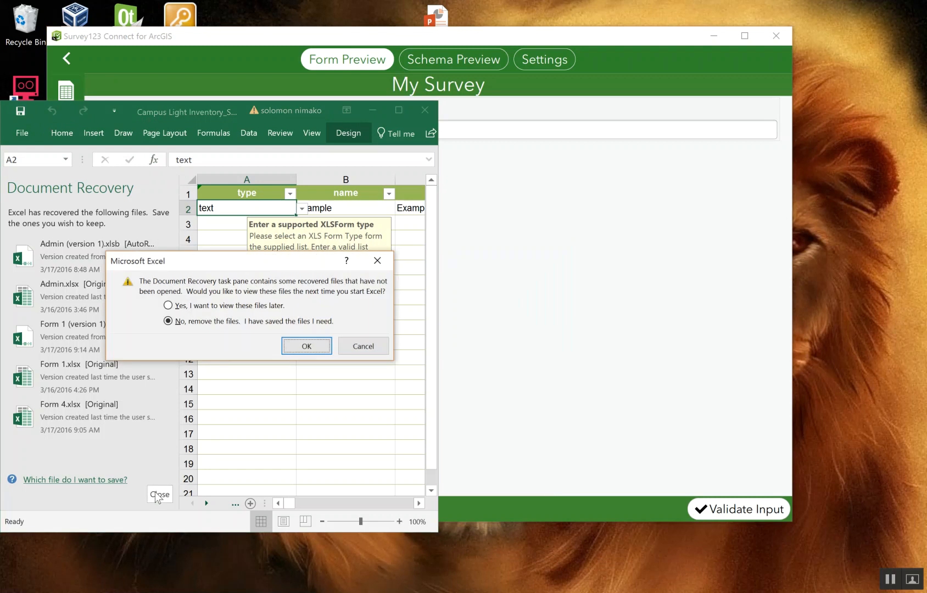
left_click(317, 338)
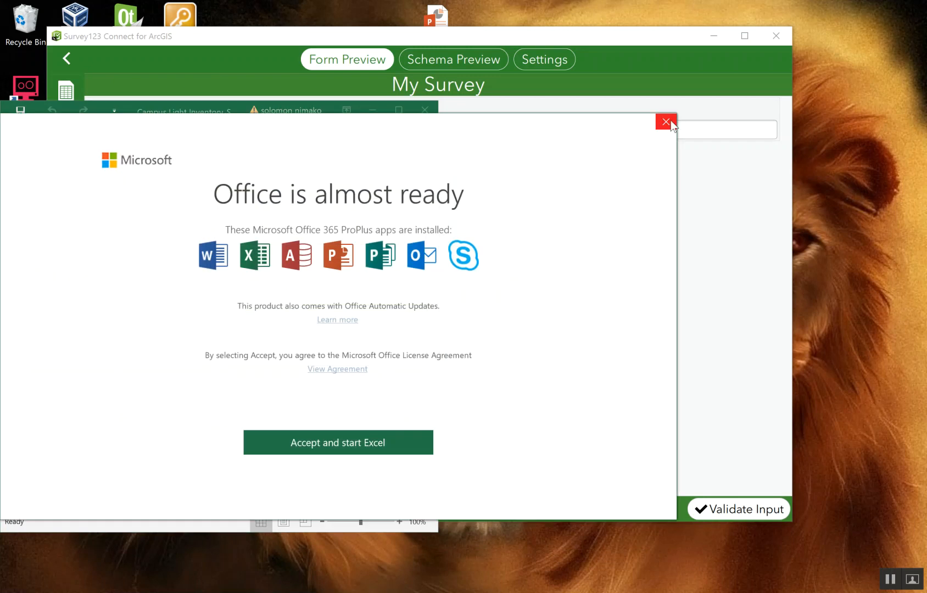
left_click(341, 442)
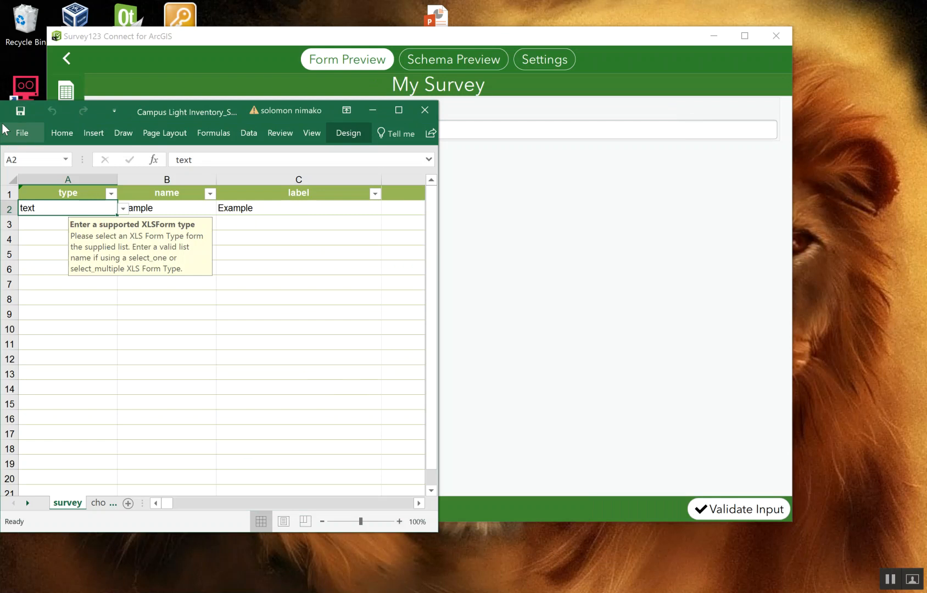
Widen the Excel window to reveal more form columns and reposition it so the survey preview's first question stays in view
left_click_drag(3, 125, 52, 115)
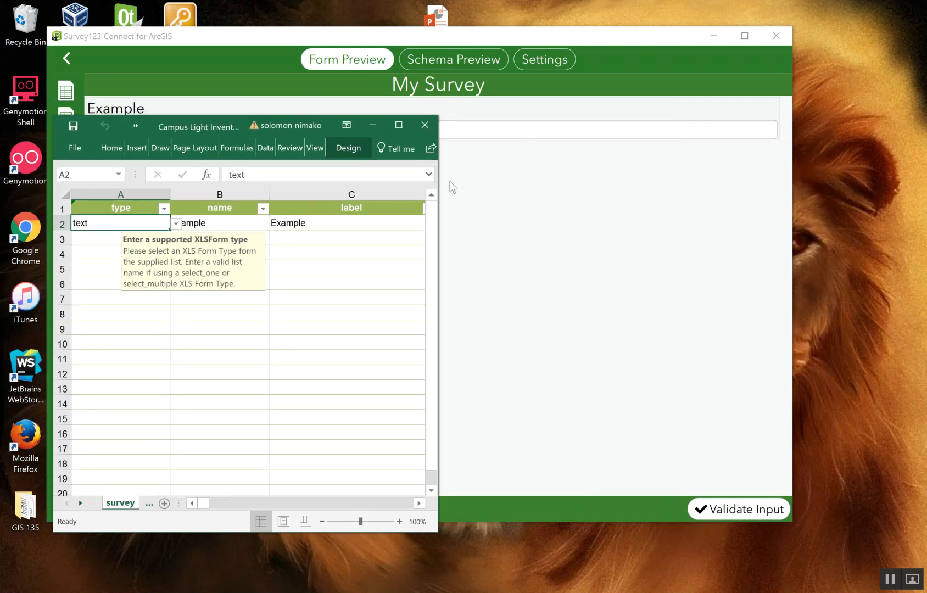
left_click_drag(437, 202, 850, 217)
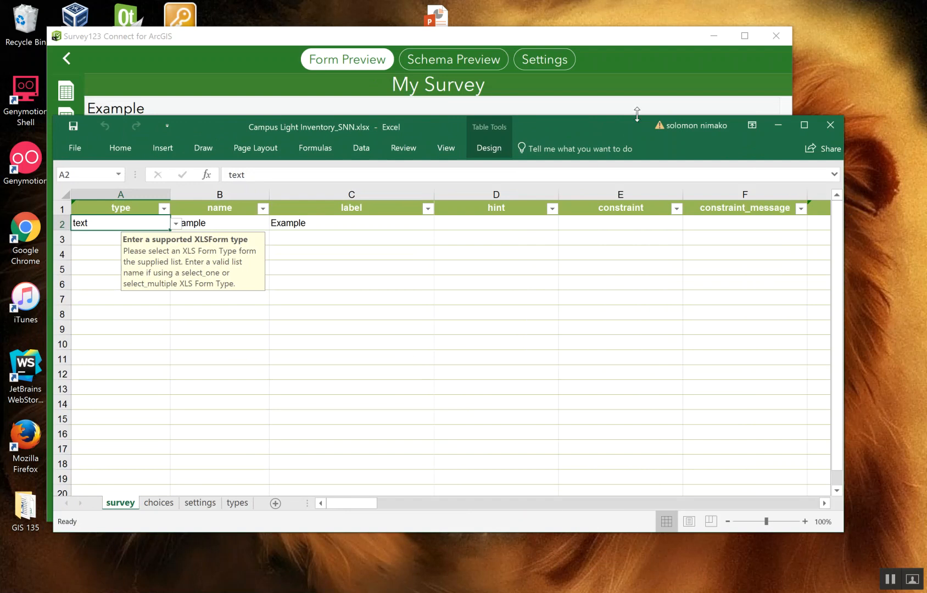
left_click_drag(605, 126, 653, 136)
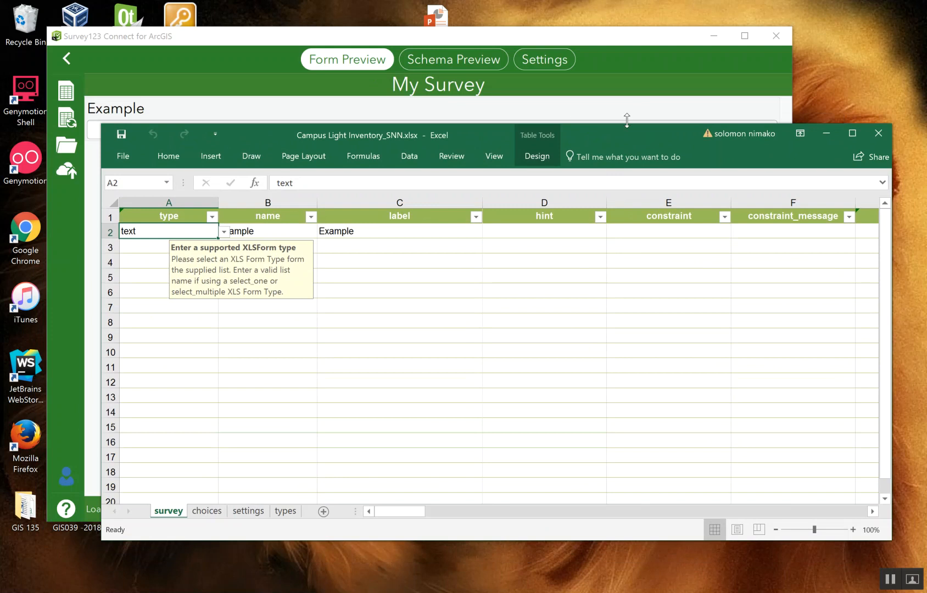
left_click_drag(636, 134, 614, 217)
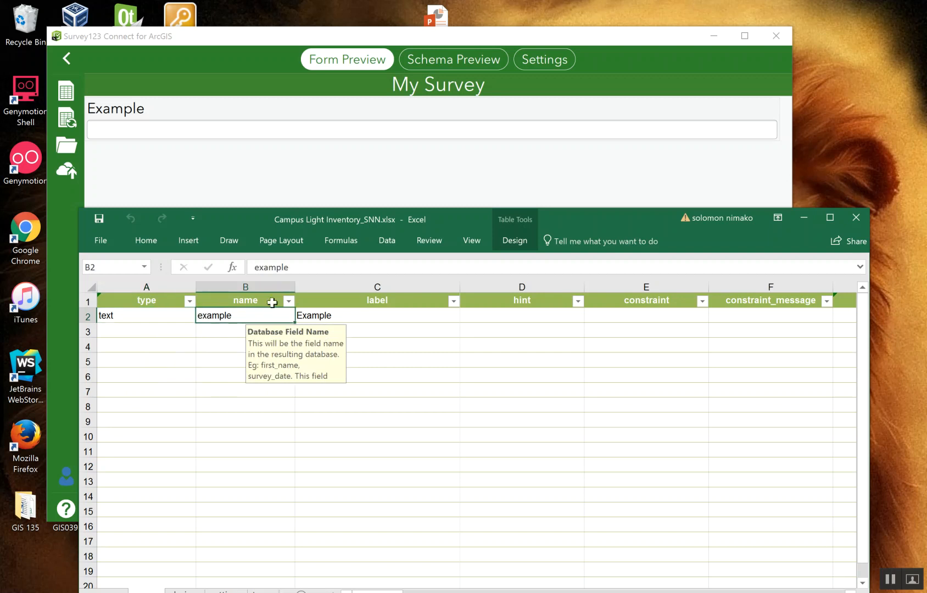
Set the first text question's name to PoleID and its label to "Pole ID:", and save the workbook to update the form preview
mouse_move(345, 316)
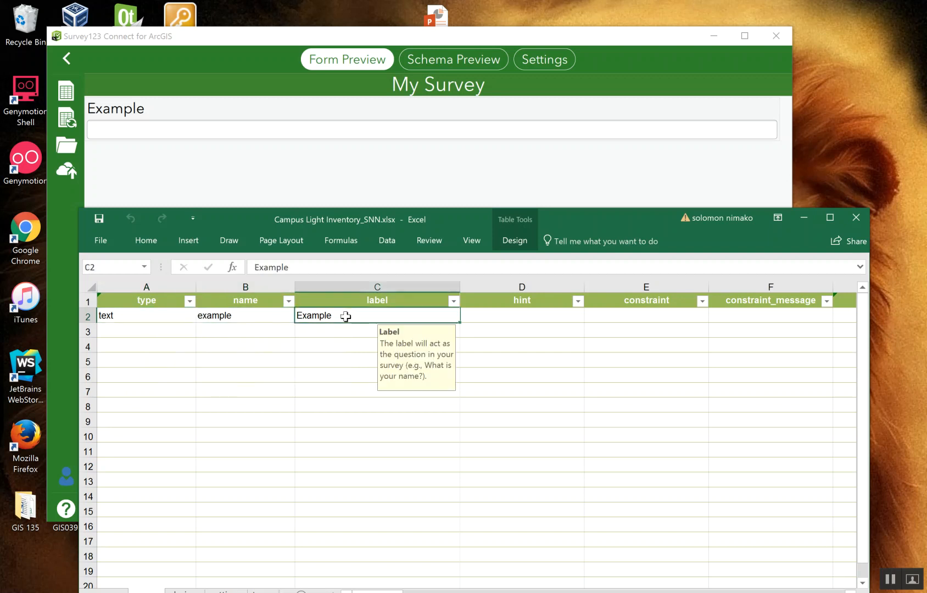
mouse_move(224, 314)
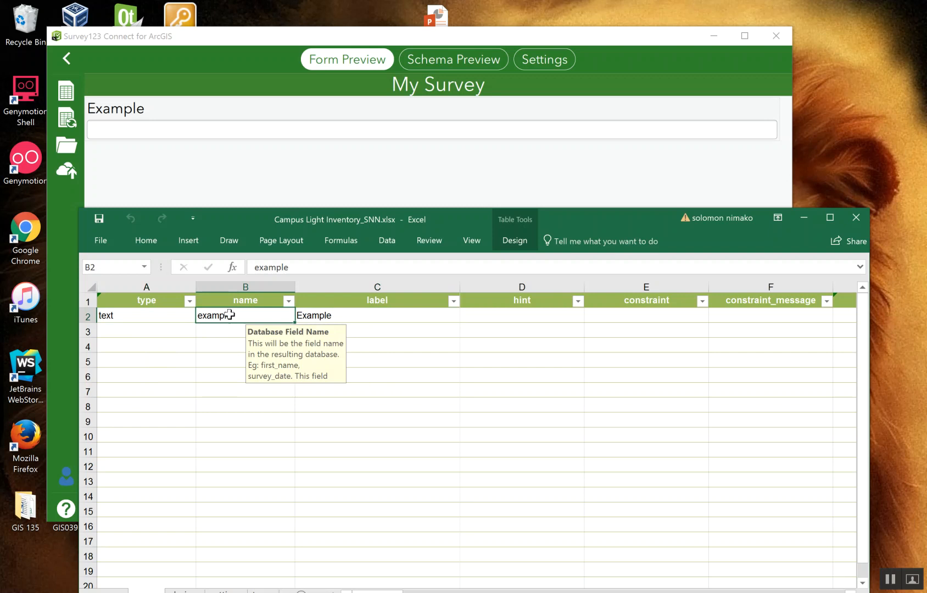
left_click(141, 319)
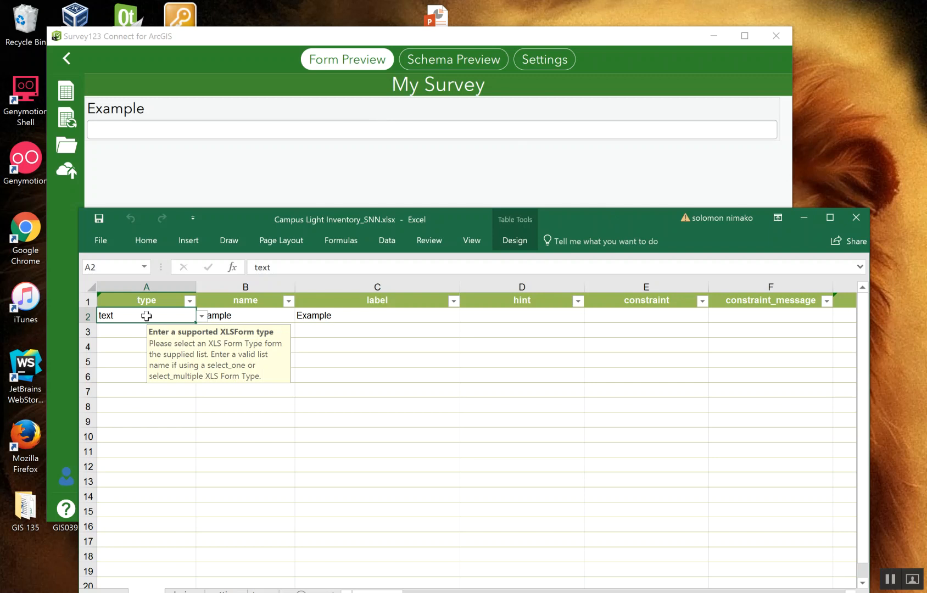
left_click(246, 315)
left_click(124, 316)
left_click(232, 318)
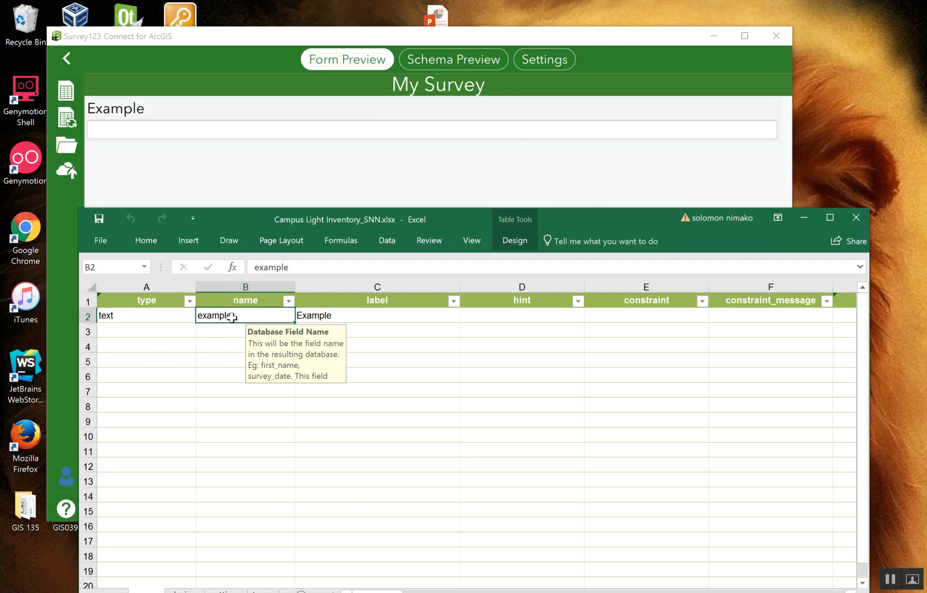
type("Po")
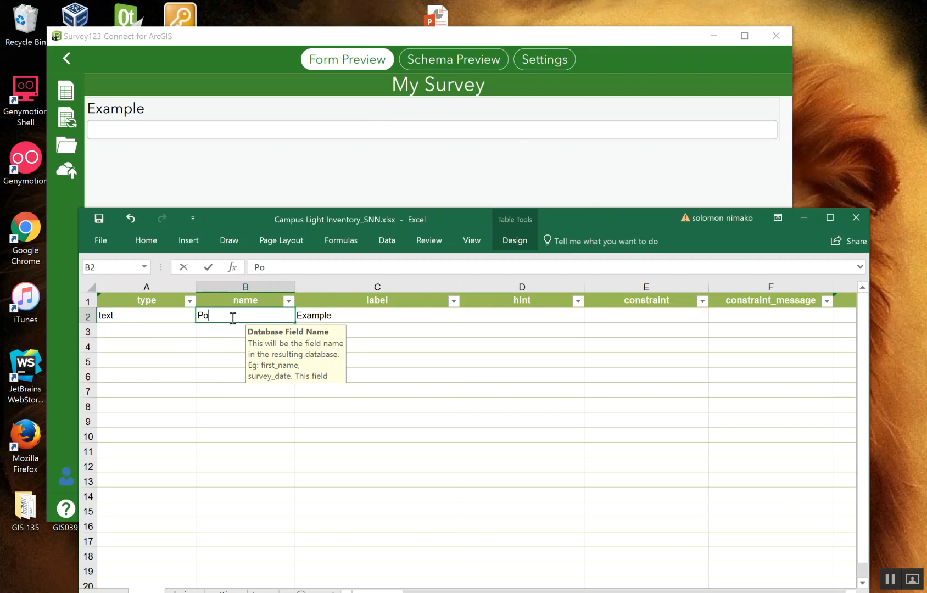
type("leID")
left_click(343, 315)
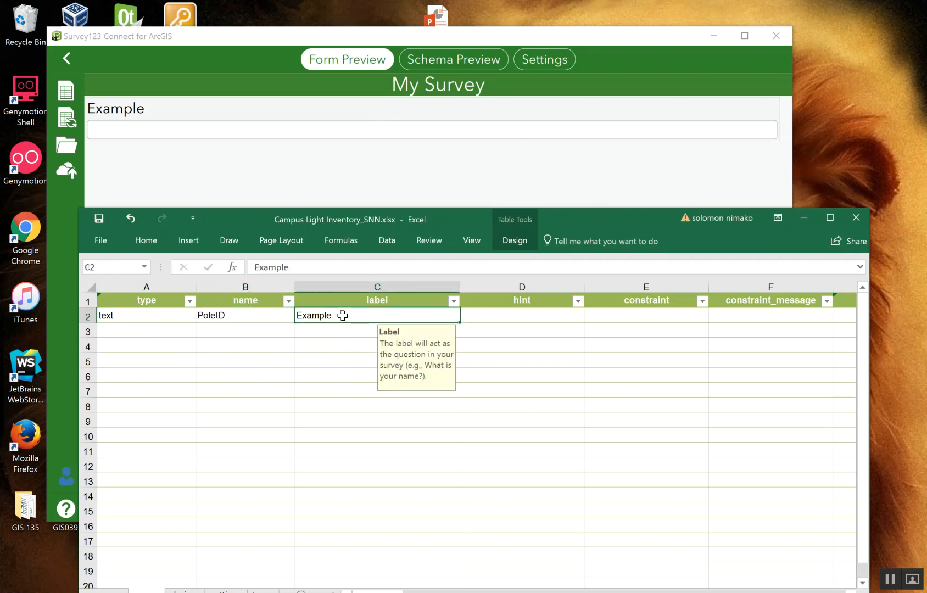
type("Pole ID:")
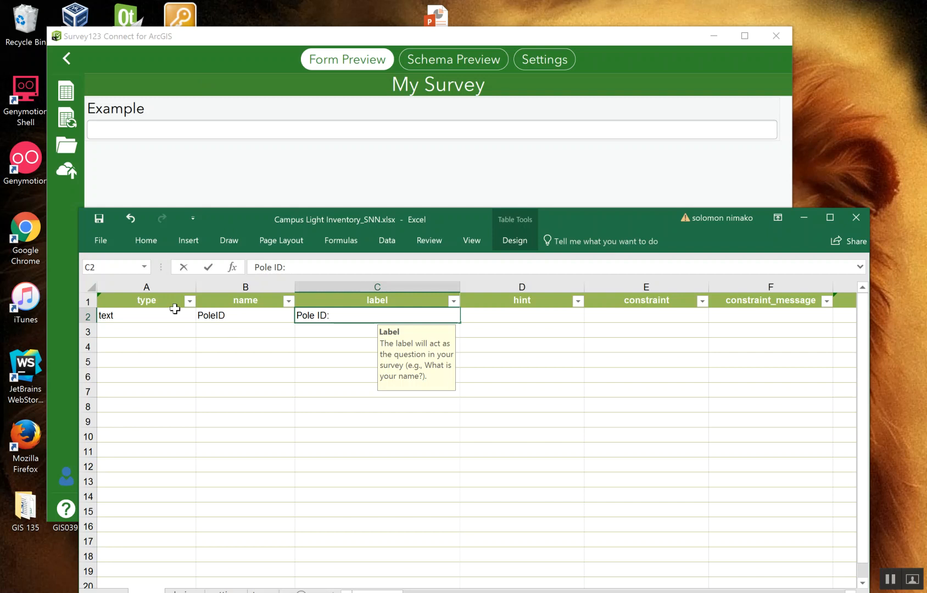
left_click(99, 224)
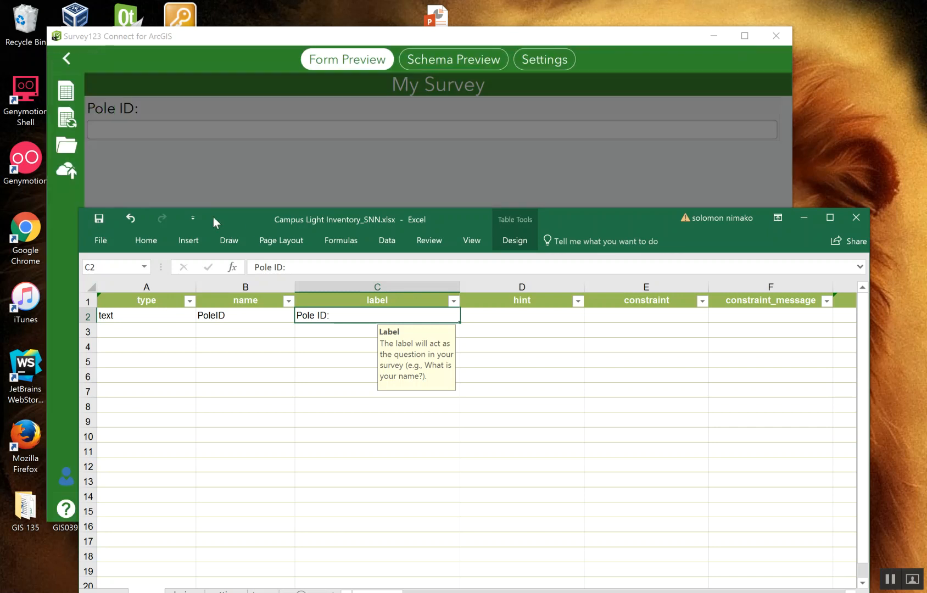
Add a date question in row 3 of the survey sheet and name it InspectionDate
left_click_drag(222, 217, 249, 179)
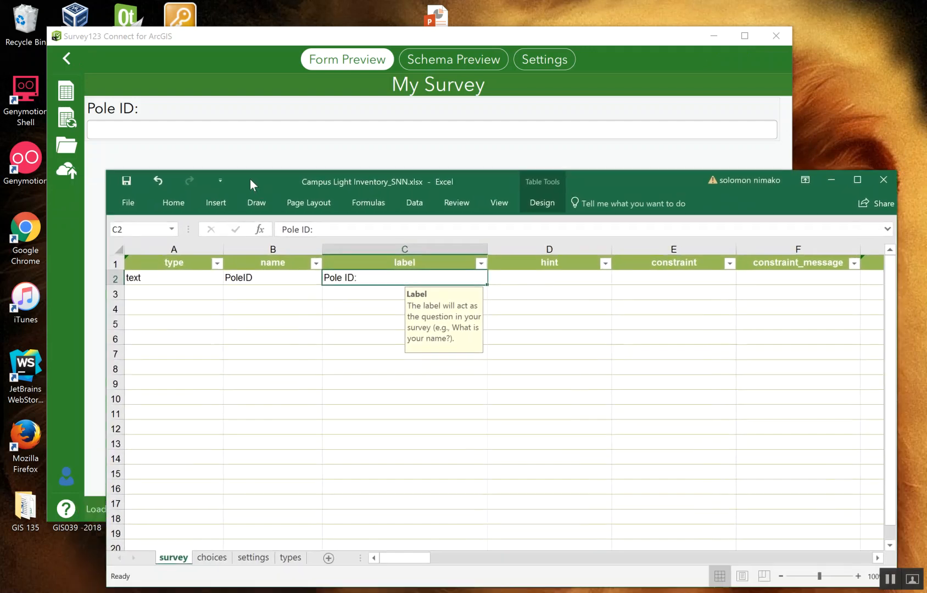
left_click(143, 294)
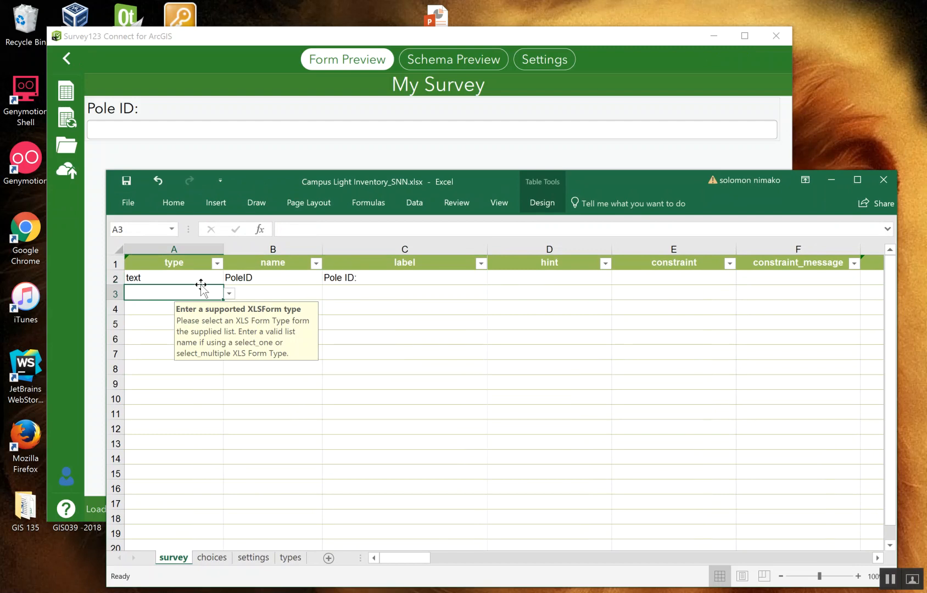
left_click(230, 293)
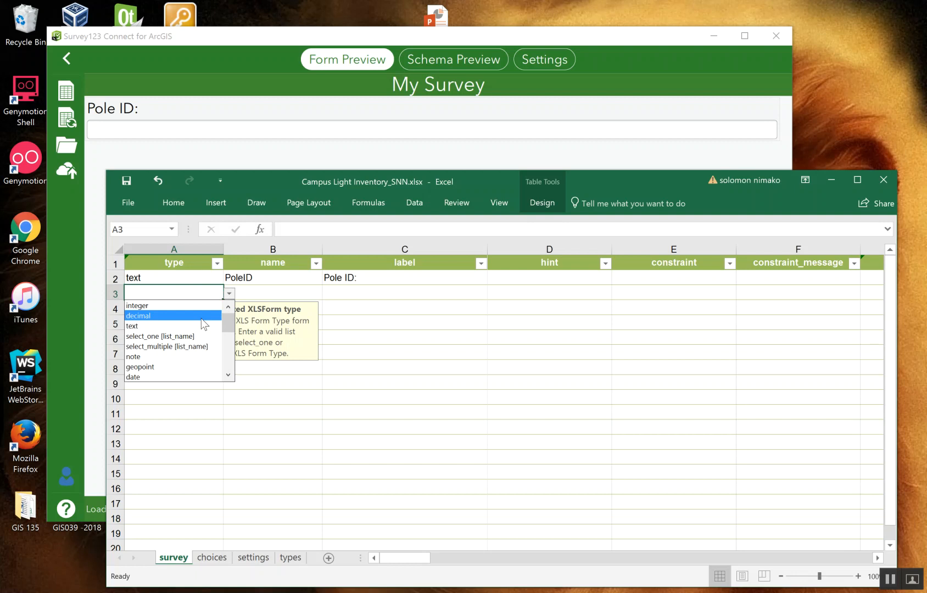
left_click(228, 378)
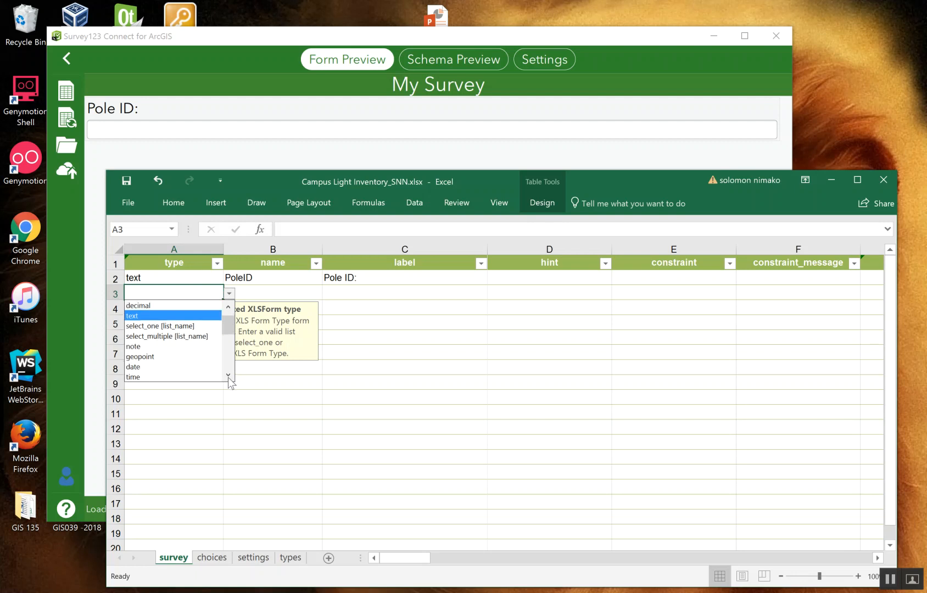
left_click(145, 367)
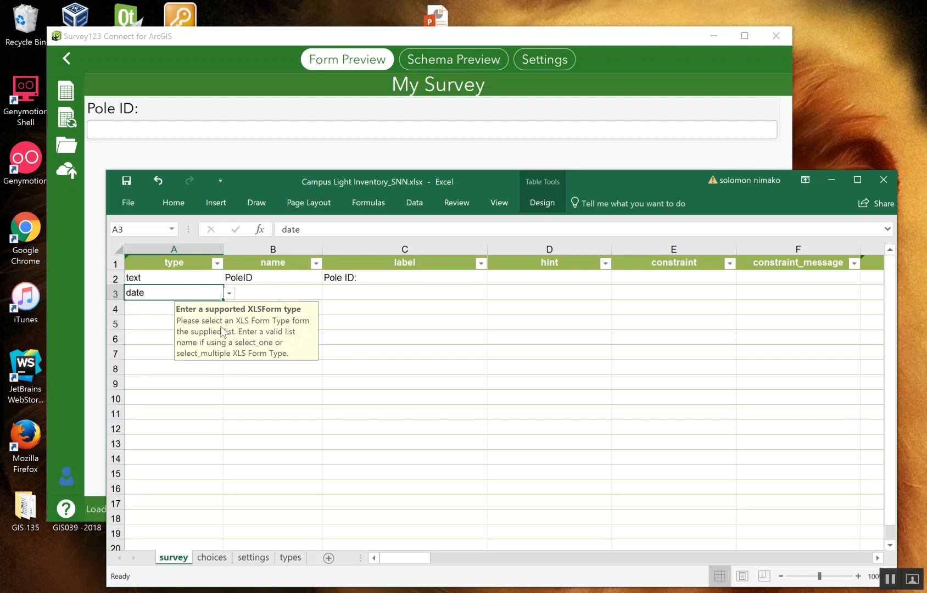
left_click(275, 292)
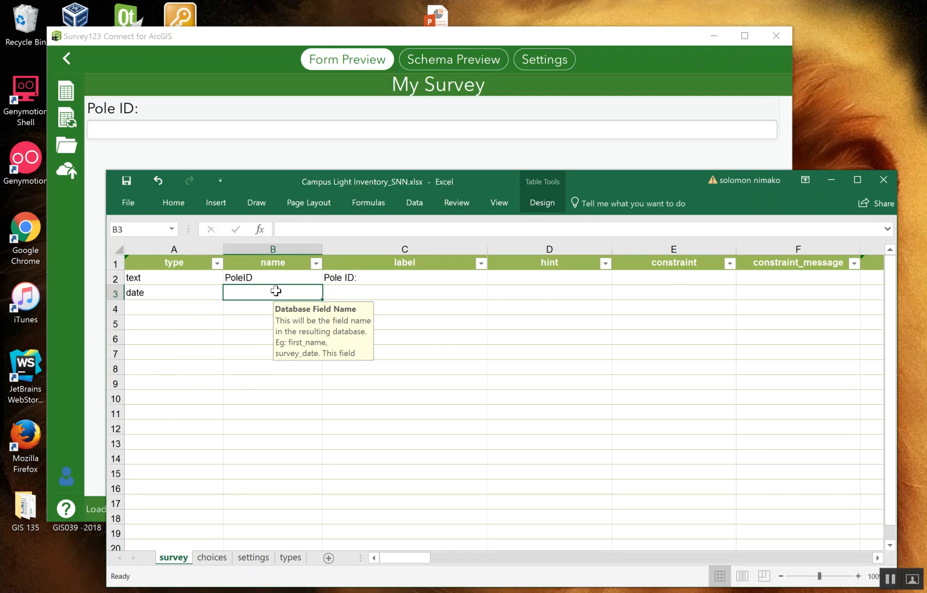
type("Ins")
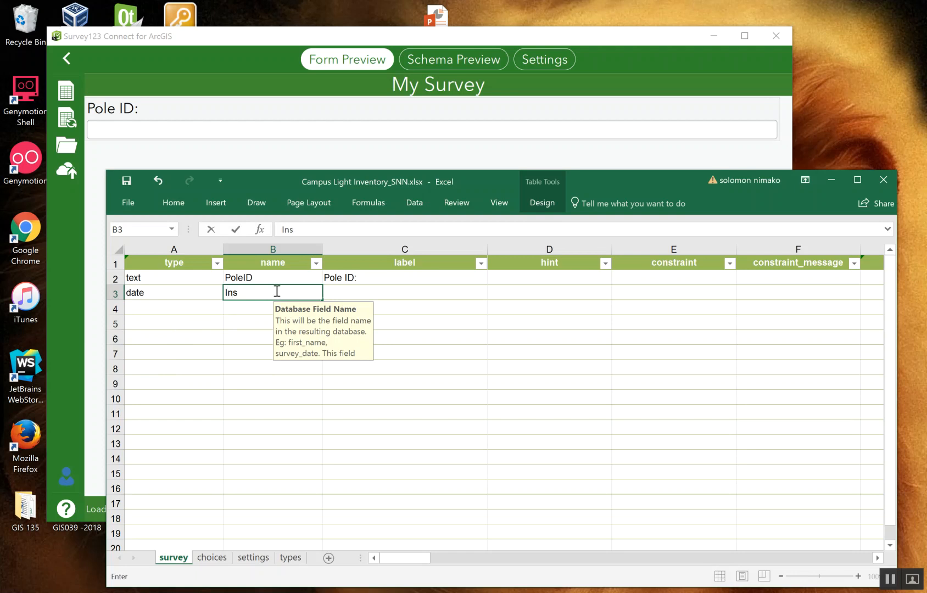
type("pectionDast")
key("BackSpace")
key("BackSpace")
type("te")
Label the date question "Insp. Date", save the workbook, and move its window to uncover the updated form preview
left_click(367, 296)
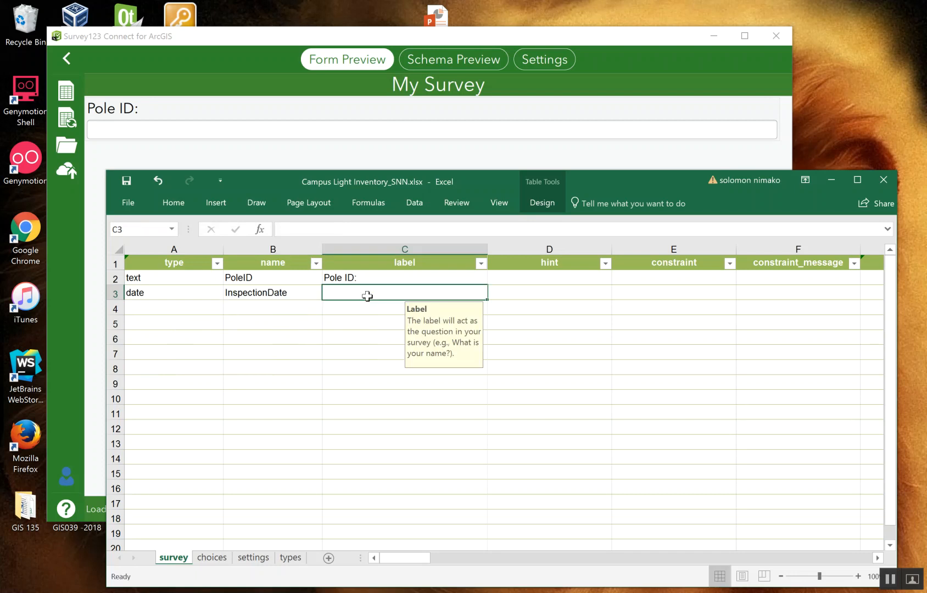
type("Ins")
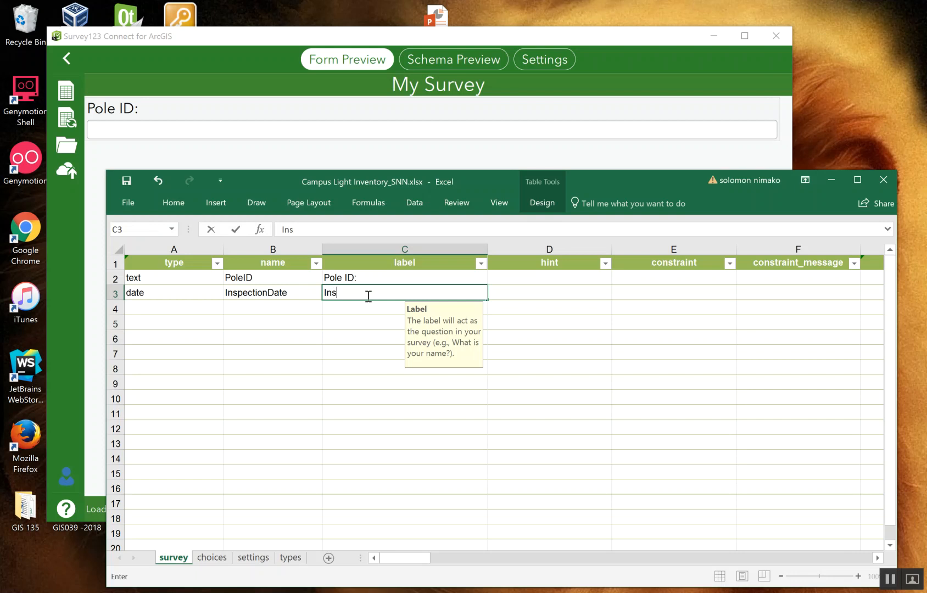
type("p. Date")
left_click_drag(482, 175, 488, 212)
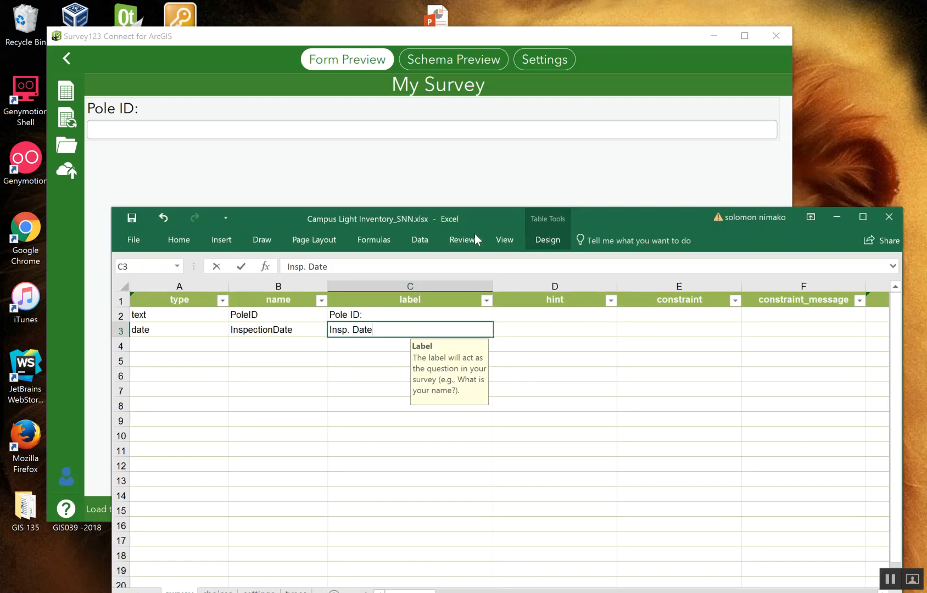
left_click(132, 218)
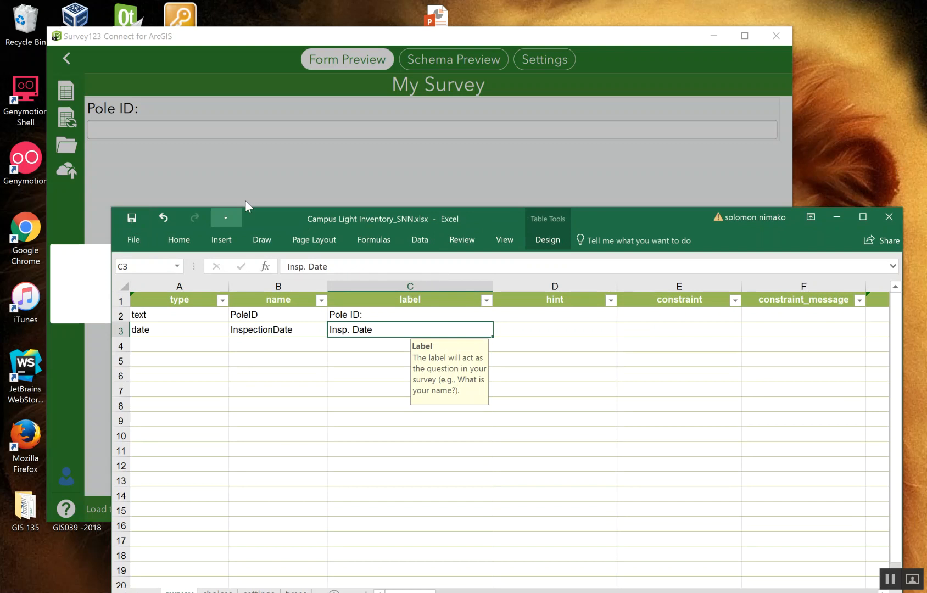
left_click_drag(262, 213, 262, 276)
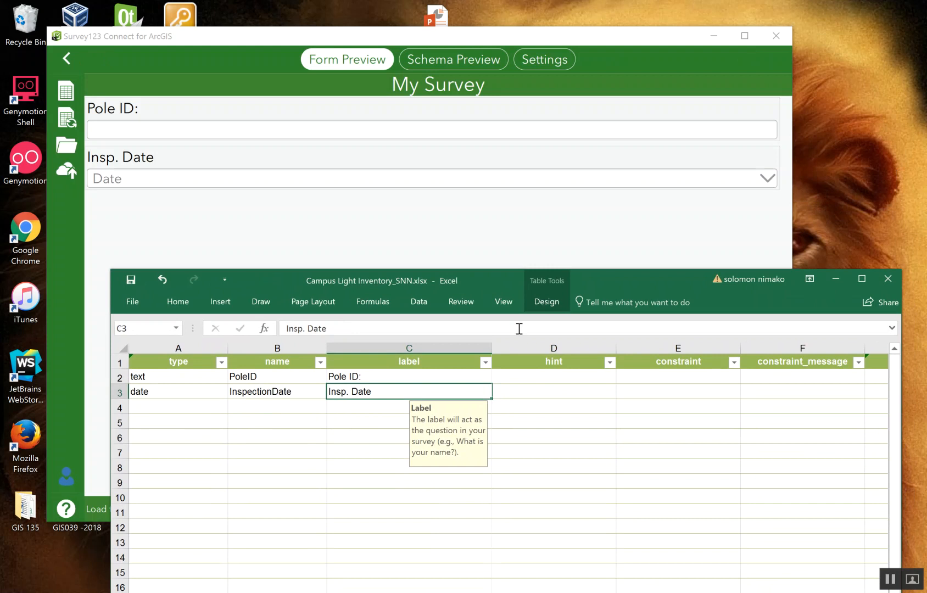
left_click_drag(640, 274, 653, 226)
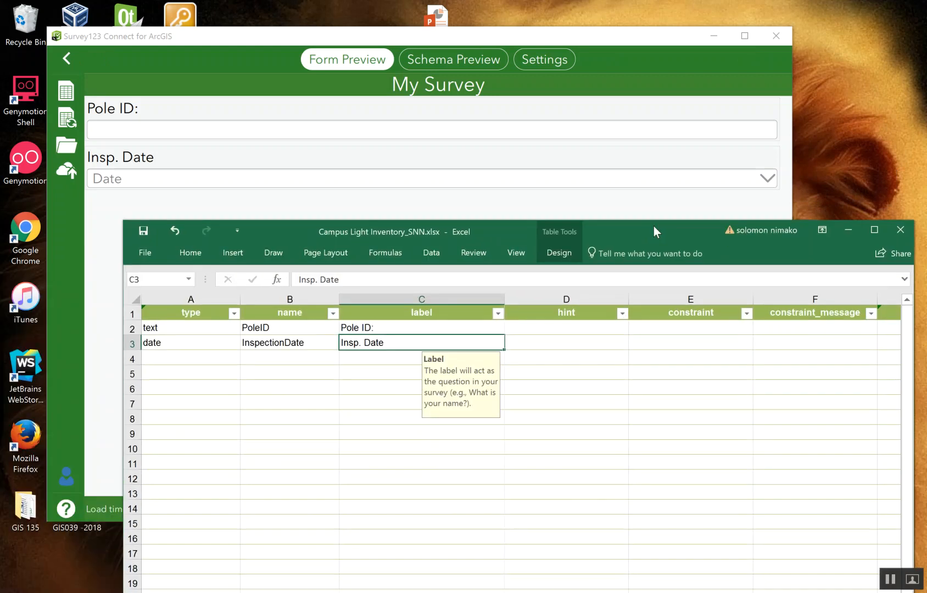
Reposition the workbook window to uncover its sheet tabs and look over the question types available for row 4
left_click(178, 361)
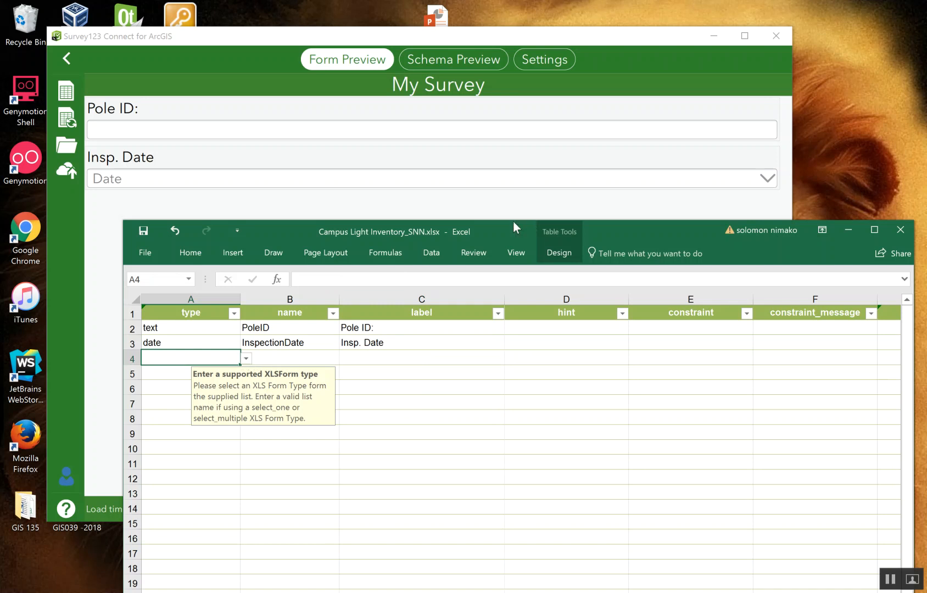
left_click_drag(510, 224, 473, 63)
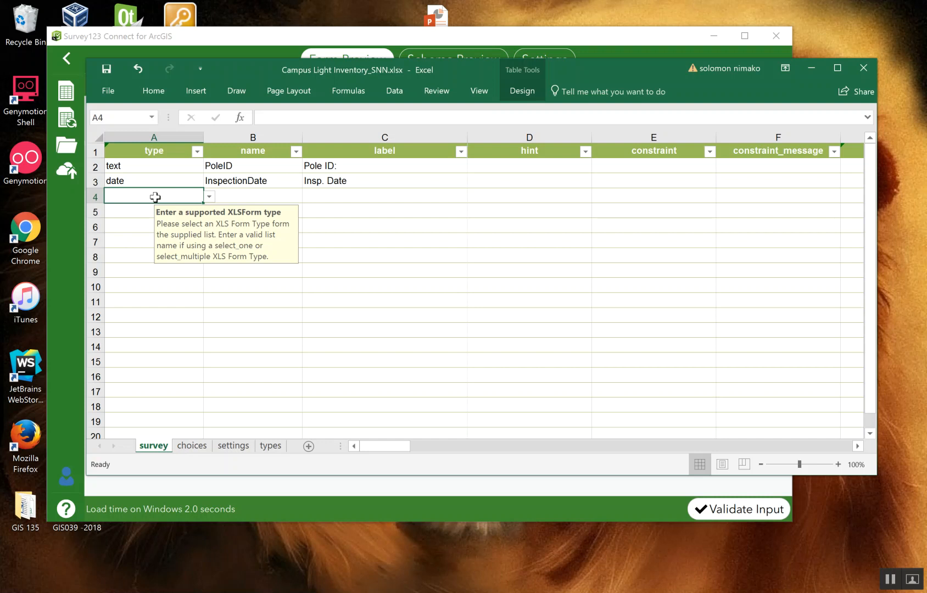
left_click(210, 197)
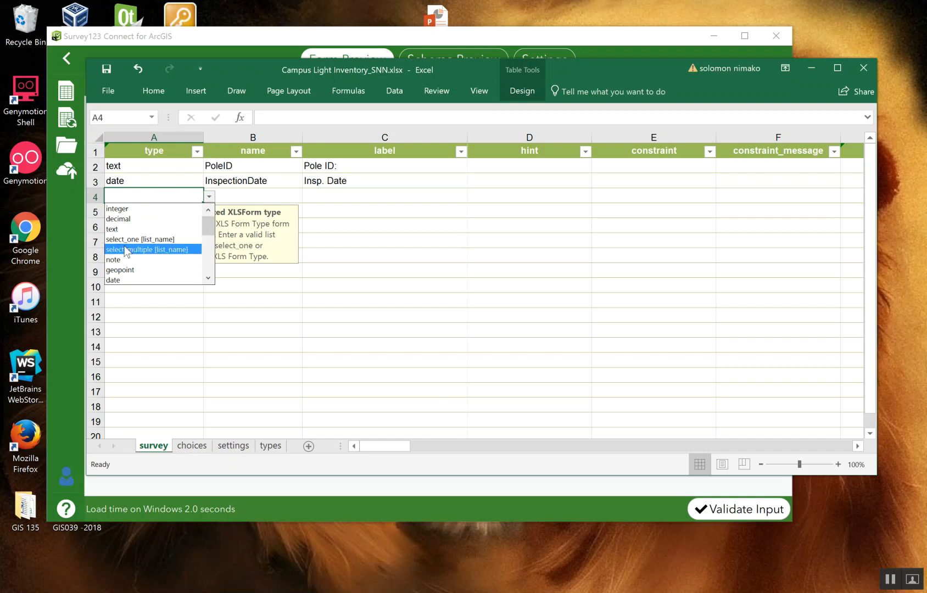
key("Escape")
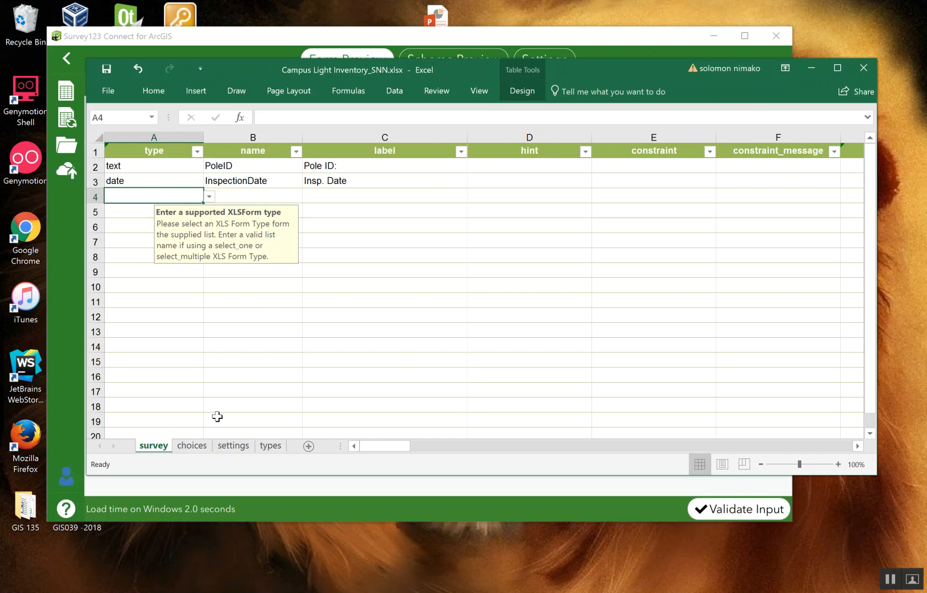
Start a new choice list in row 11 of the choices sheet with the list name PoleType
left_click(192, 444)
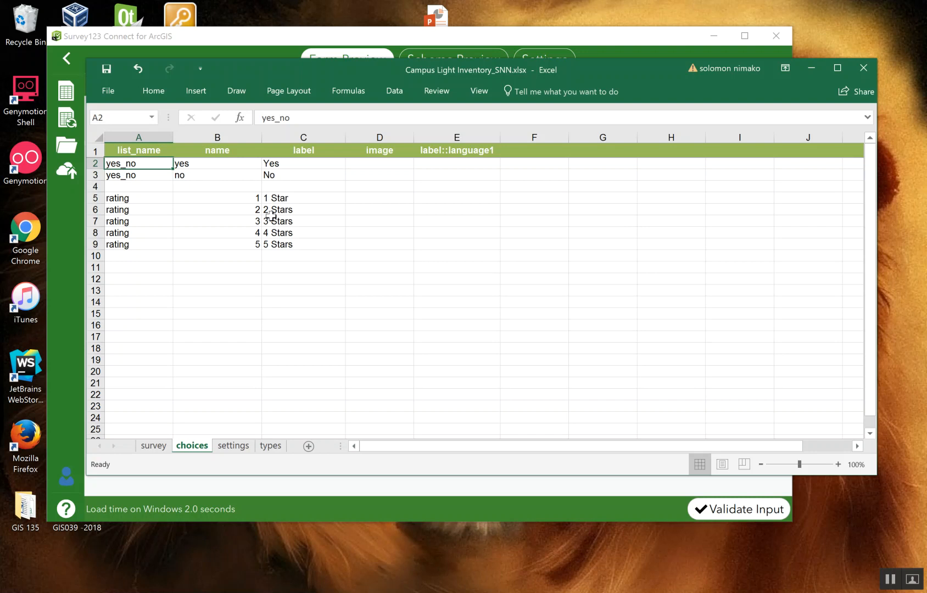
left_click(134, 267)
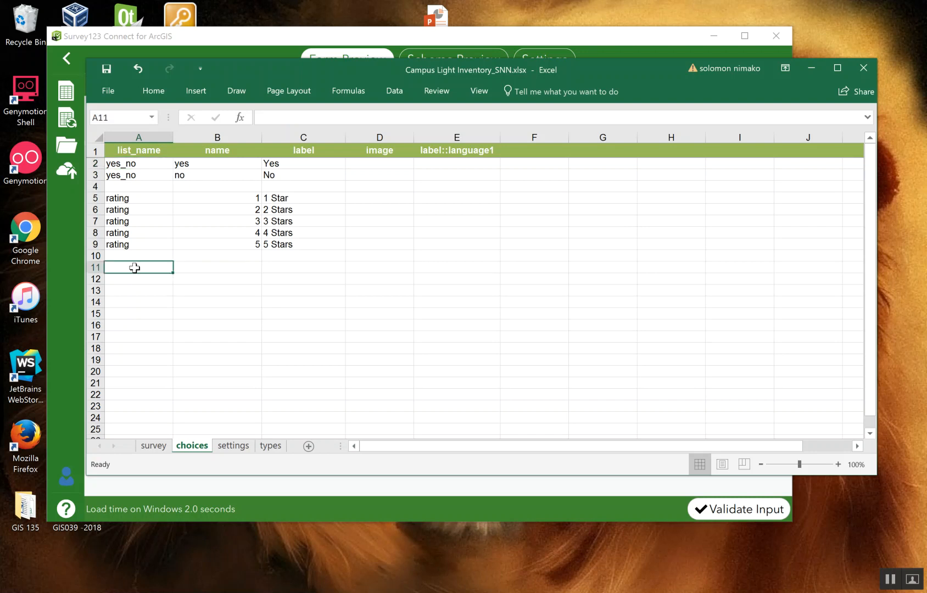
type("O")
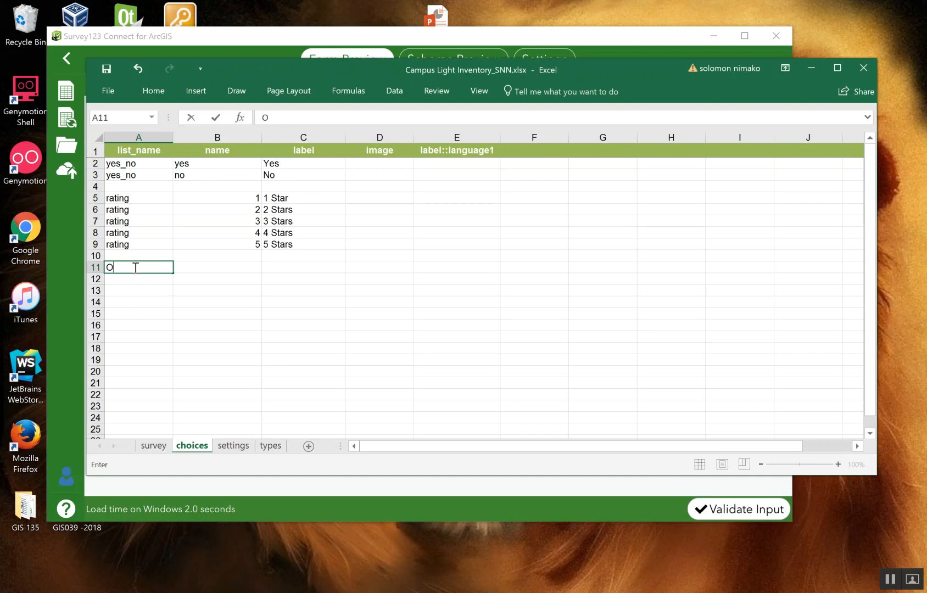
type("n")
key("BackSpace")
key("BackSpace")
type("PoleType")
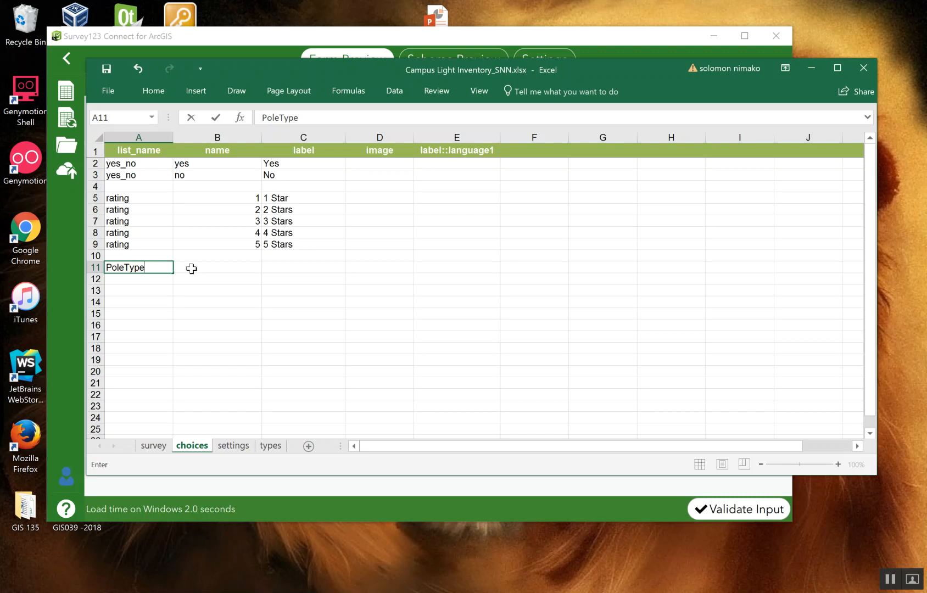
Set both the name and the label of the first PoleType choice to Metal
left_click(212, 270)
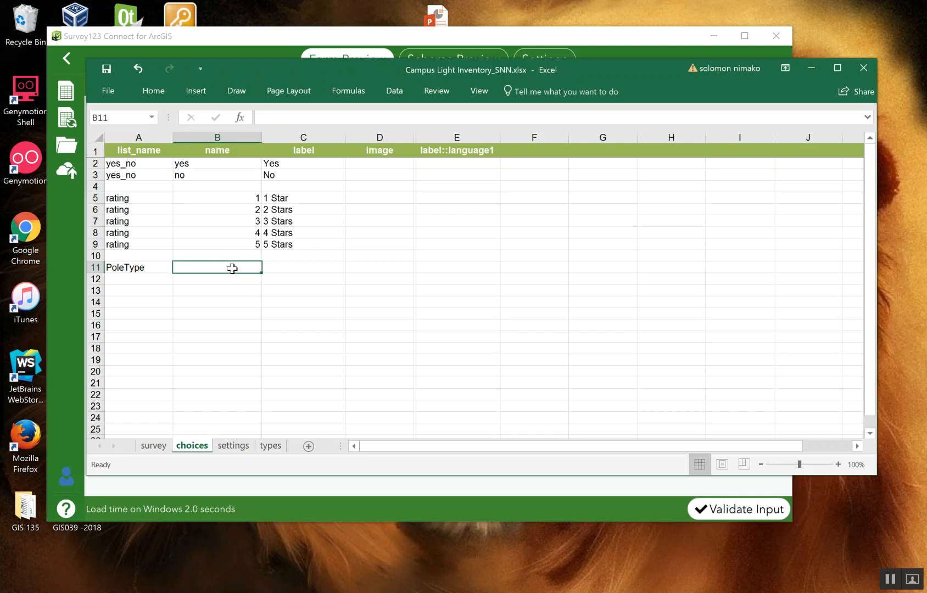
type("Metr")
key("BackSpace")
key("BackSpace")
type("tal")
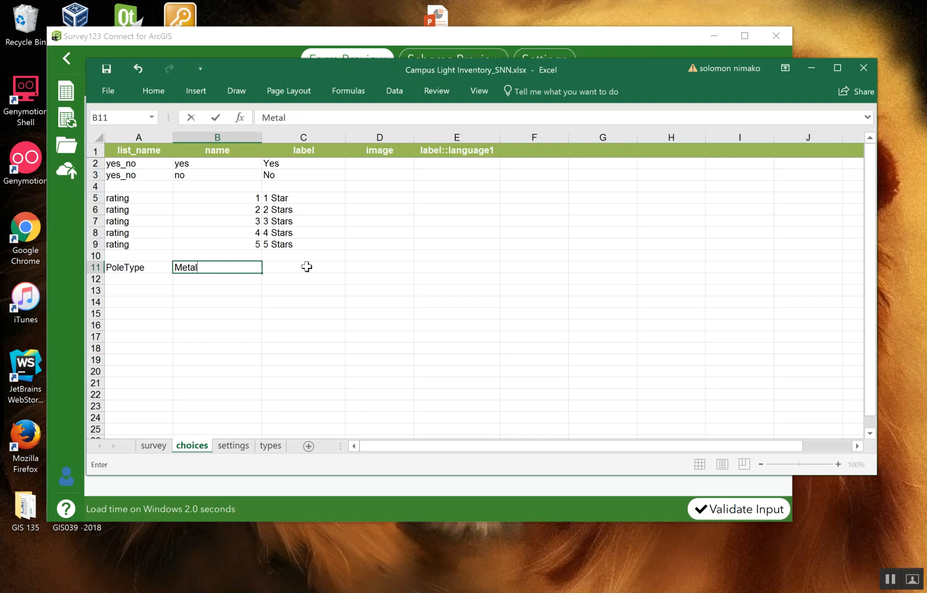
left_click(305, 266)
type("Metal")
Copy the PoleType list name down to row 12 and set that choice's name and label to Wood
left_click(140, 280)
left_click(140, 267)
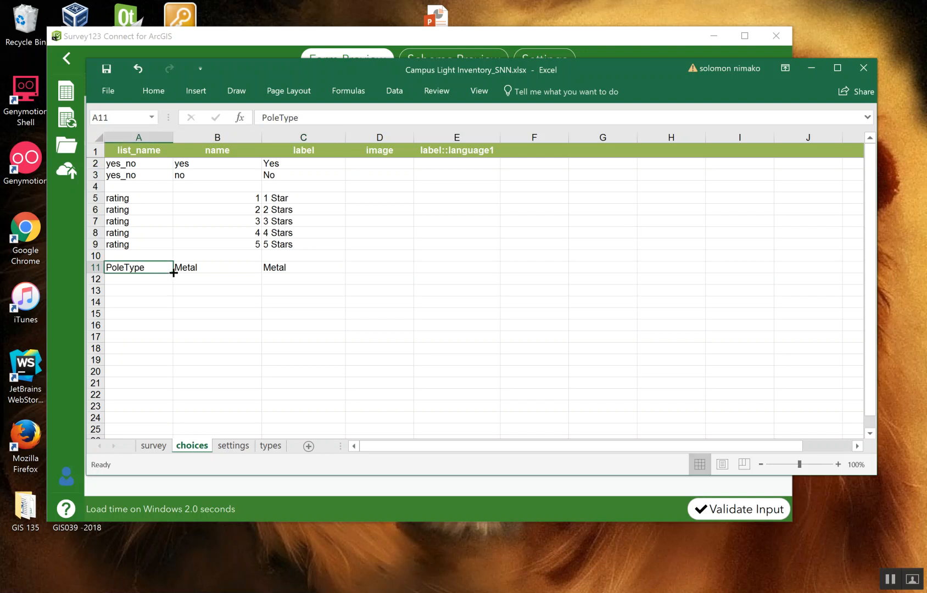
left_click_drag(170, 273, 172, 284)
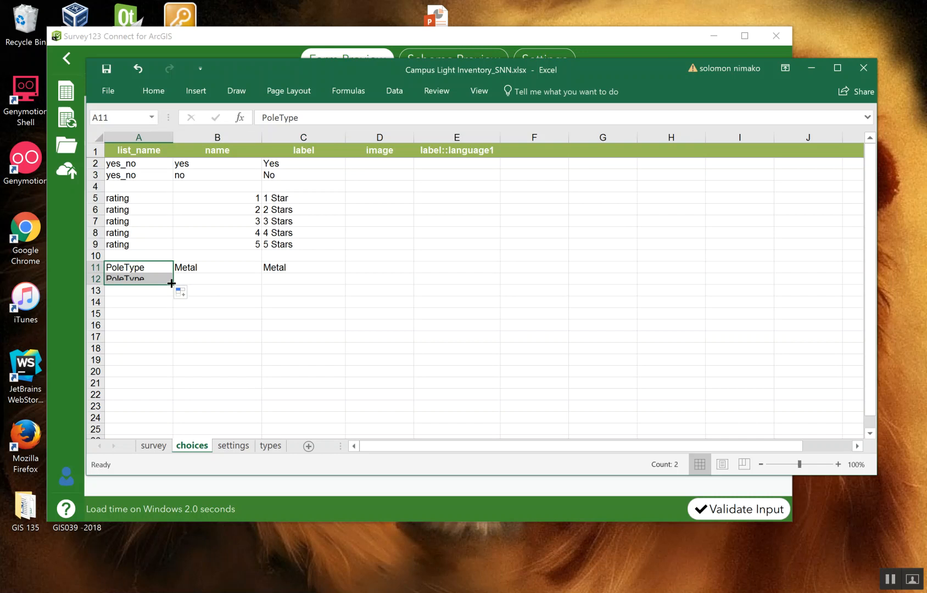
left_click(210, 280)
type("Wood")
left_click(295, 279)
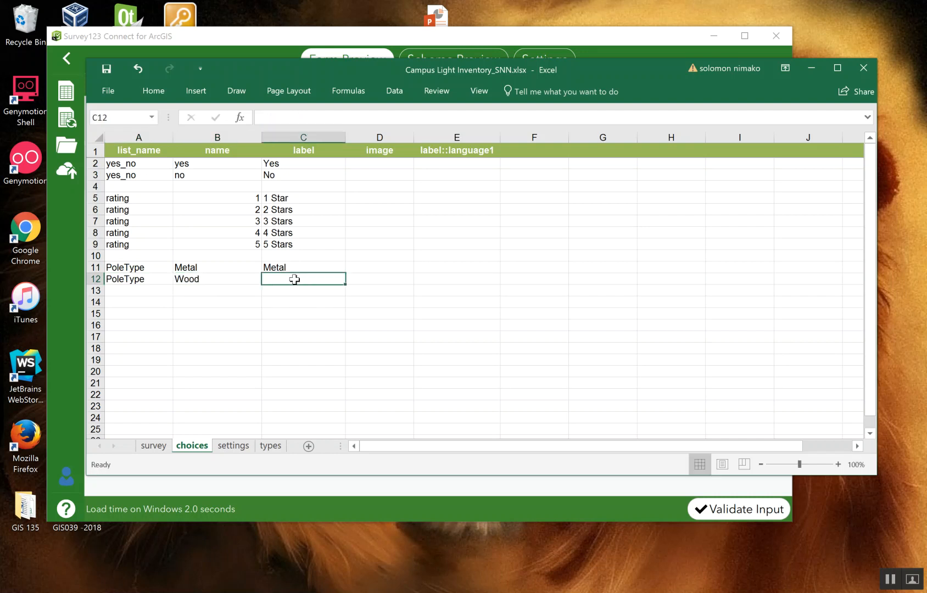
type("Wood")
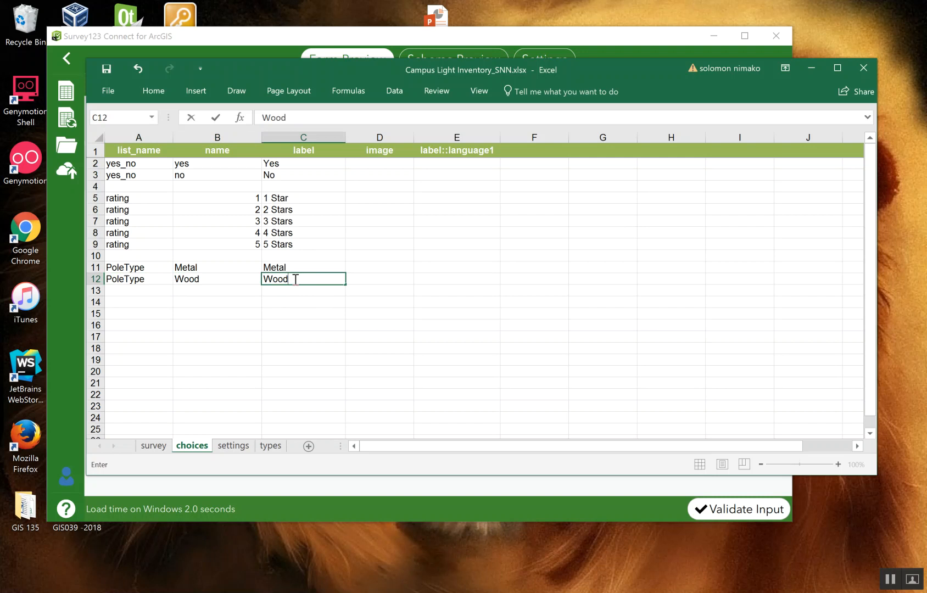
key("Return")
Add a third PoleType choice in row 13 with the name and label Concrete, and save the workbook
left_click(152, 278)
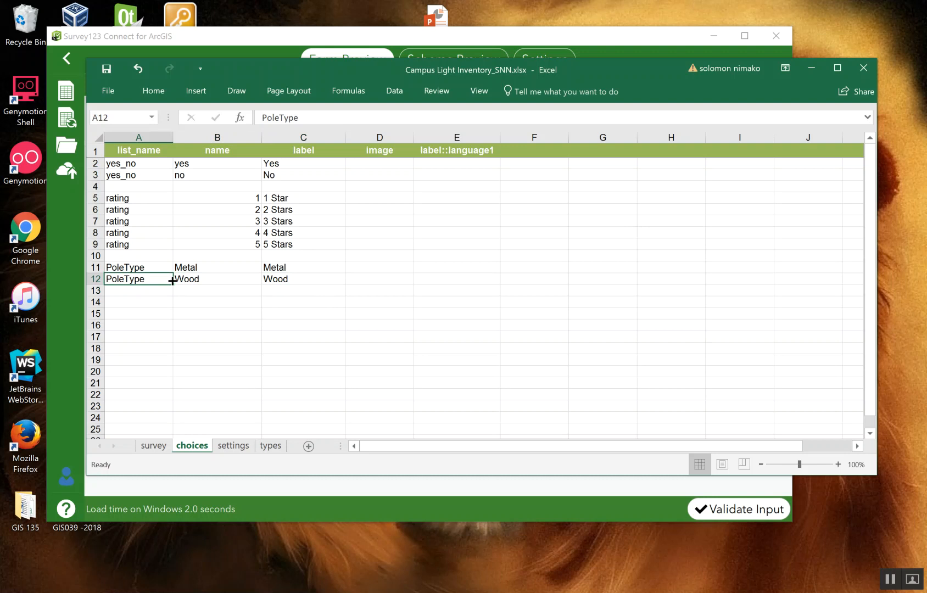
left_click_drag(173, 284, 172, 295)
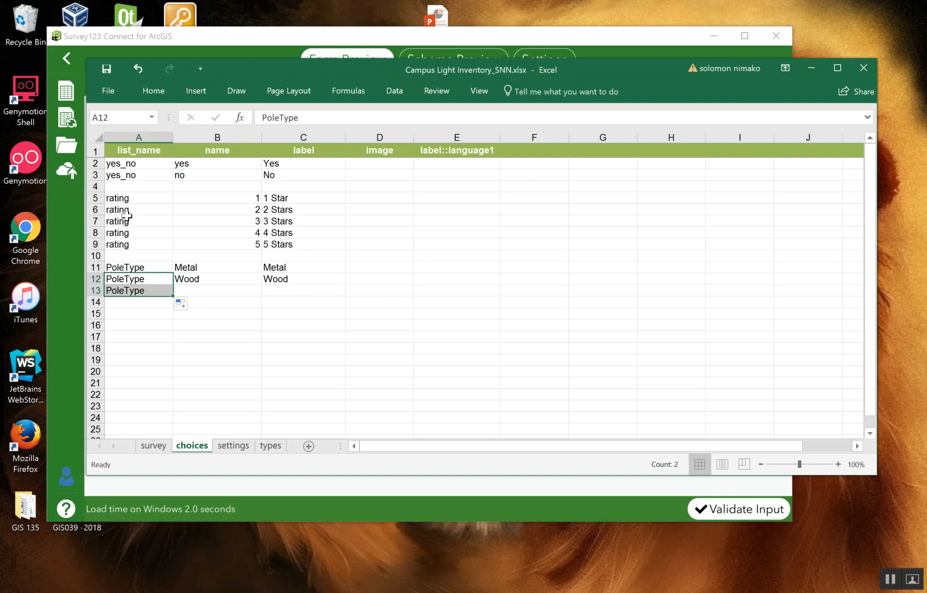
left_click(214, 291)
type("Concrete")
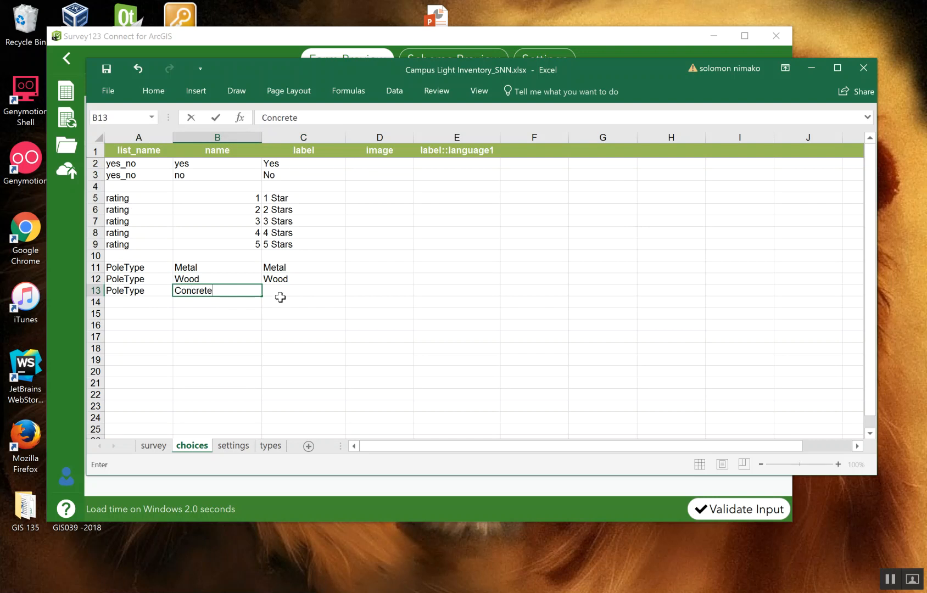
left_click(282, 294)
type("Concr")
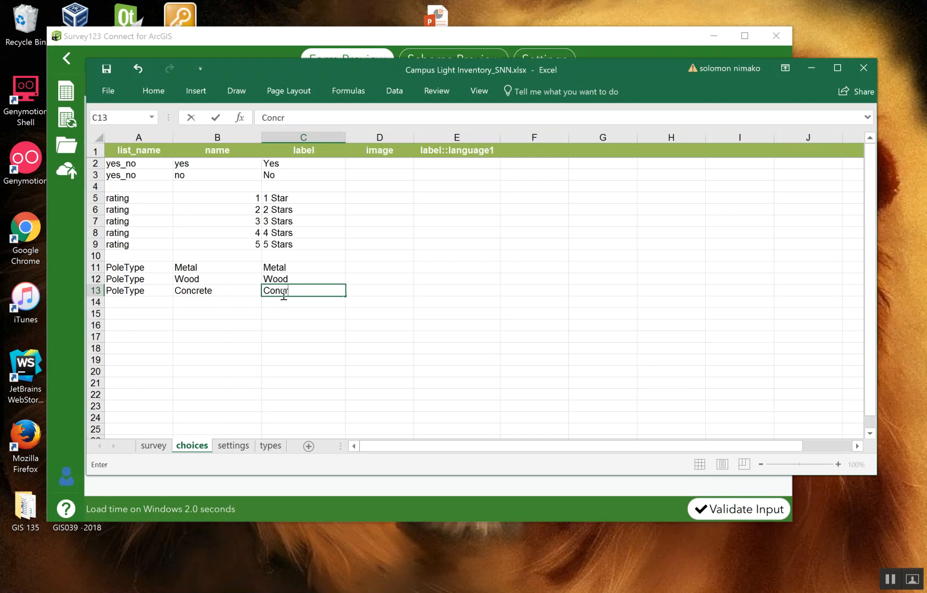
type("ete")
left_click(106, 69)
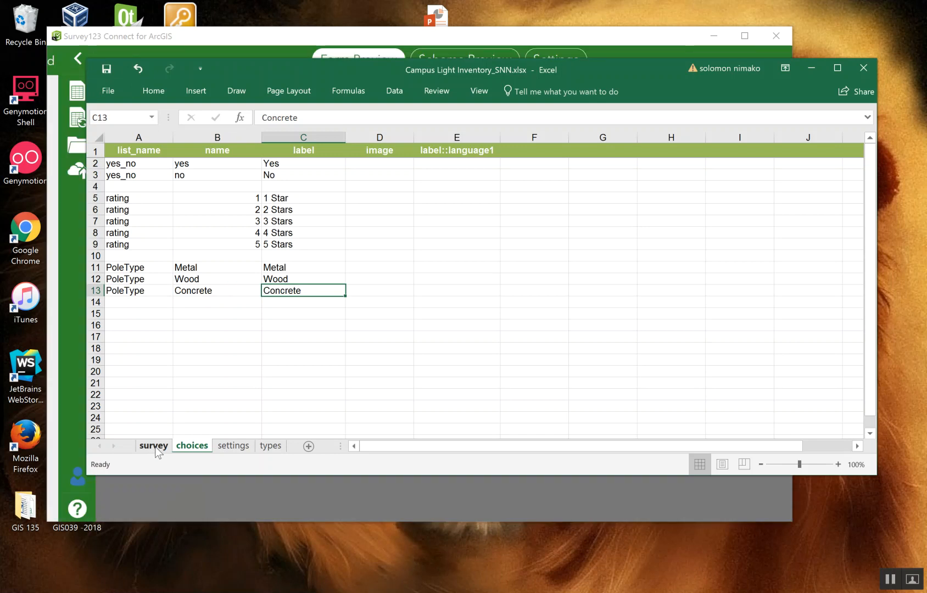
On the survey sheet, set row 4's type to select_one [list_name] and check the pole list's name on the choices sheet
left_click(155, 445)
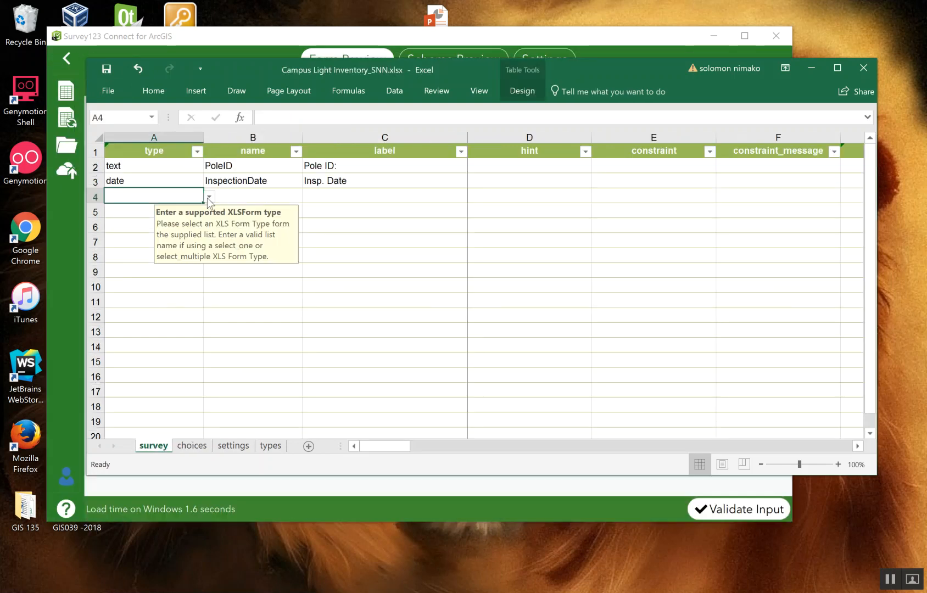
left_click(209, 197)
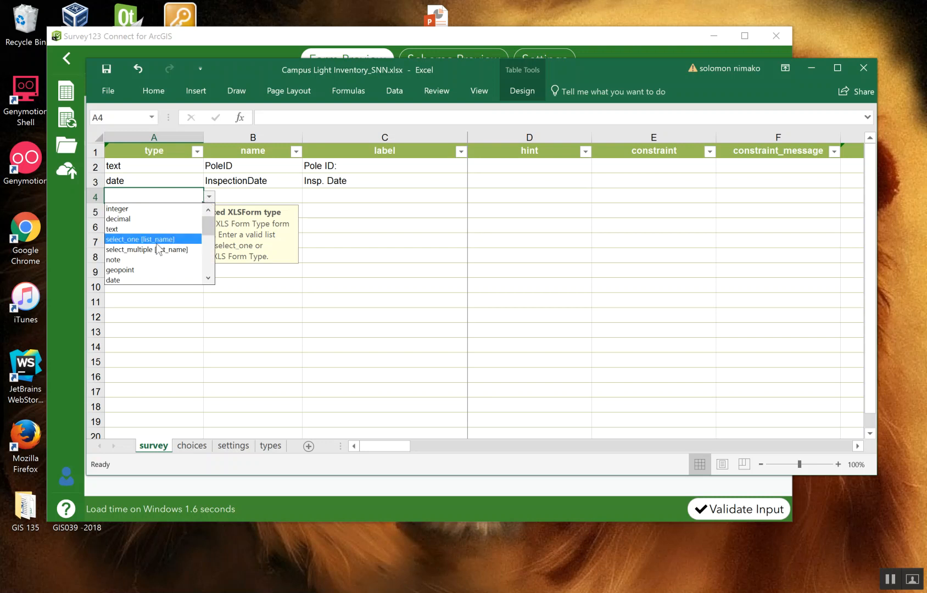
left_click(122, 240)
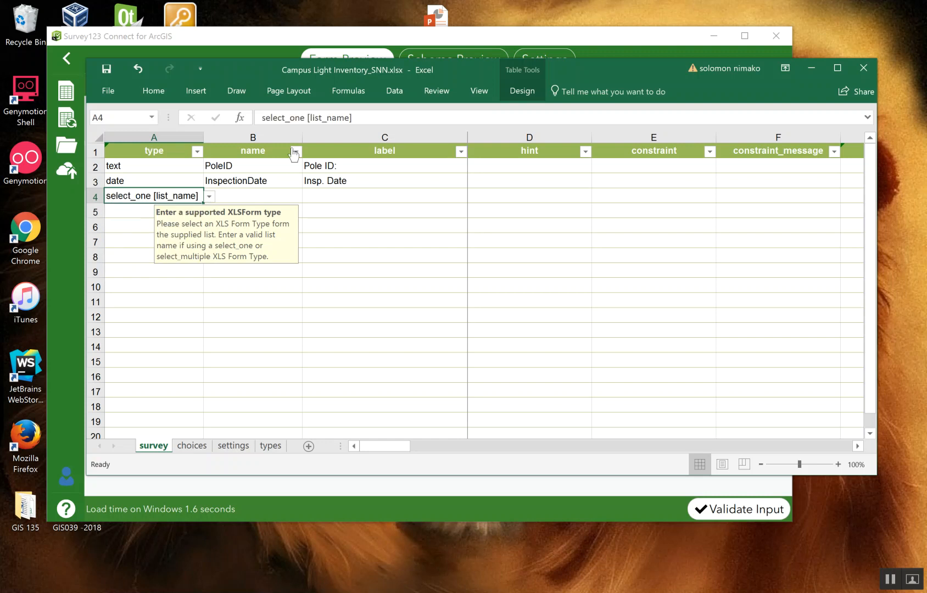
key("ctrl+Page_Down")
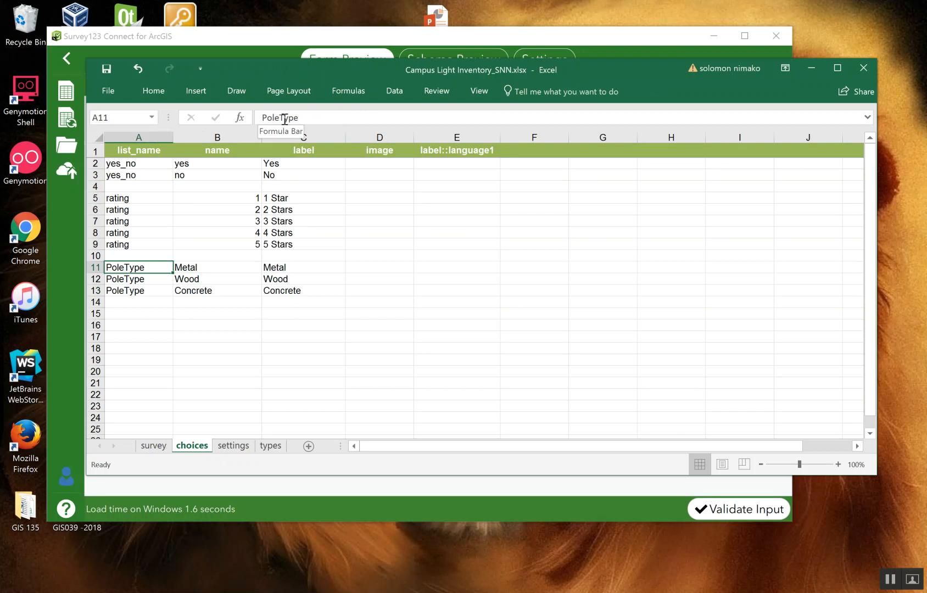
left_click(165, 447)
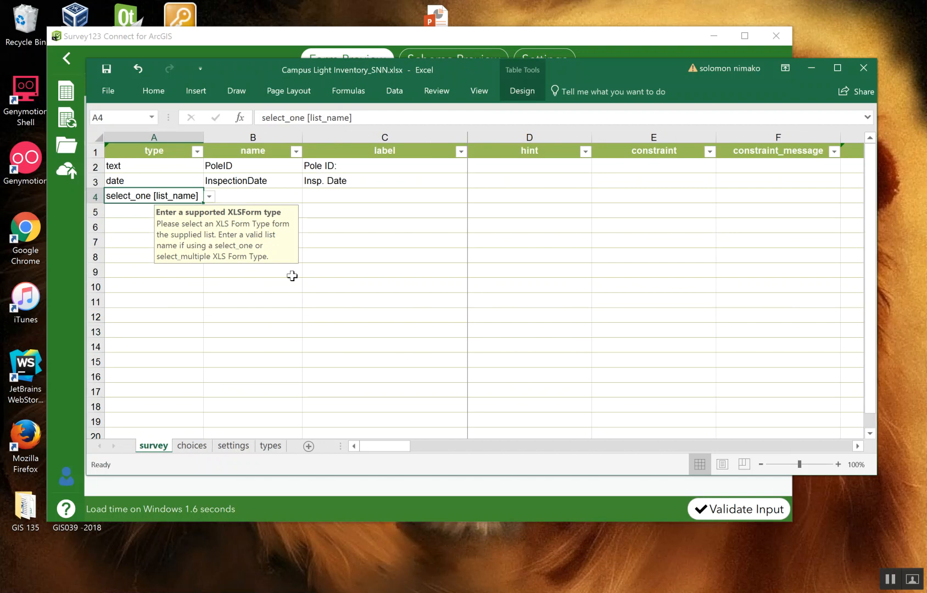
Replace the [list_name] placeholder in row 4's type with PoleType
left_click(372, 114)
key("BackSpace")
key("BackSpace")
key("BackSpace")
key("BackSpace")
key("BackSpace")
key("BackSpace")
key("BackSpace")
key("BackSpace")
key("BackSpace")
key("BackSpace")
key("BackSpace")
type("Po")
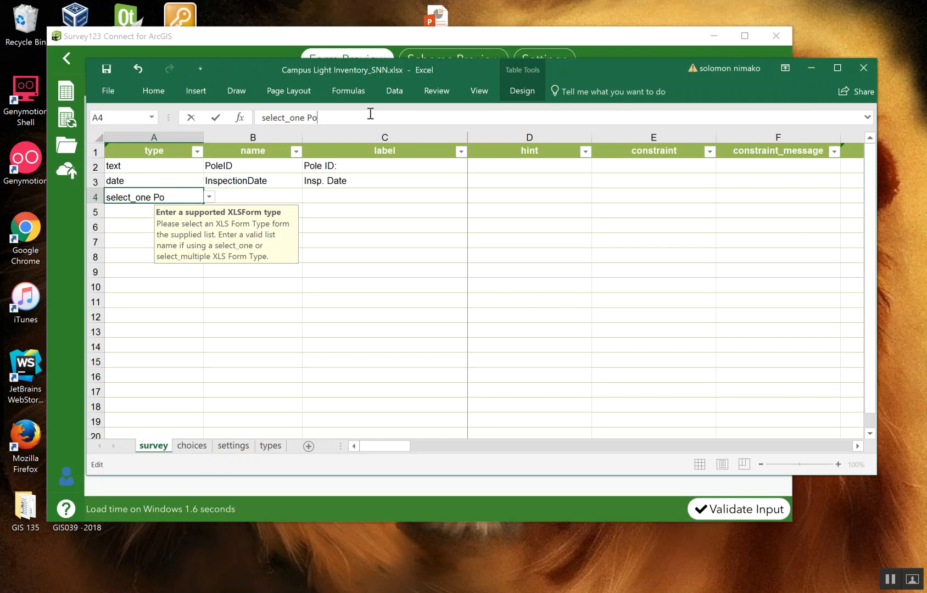
type("leType")
left_click(251, 195)
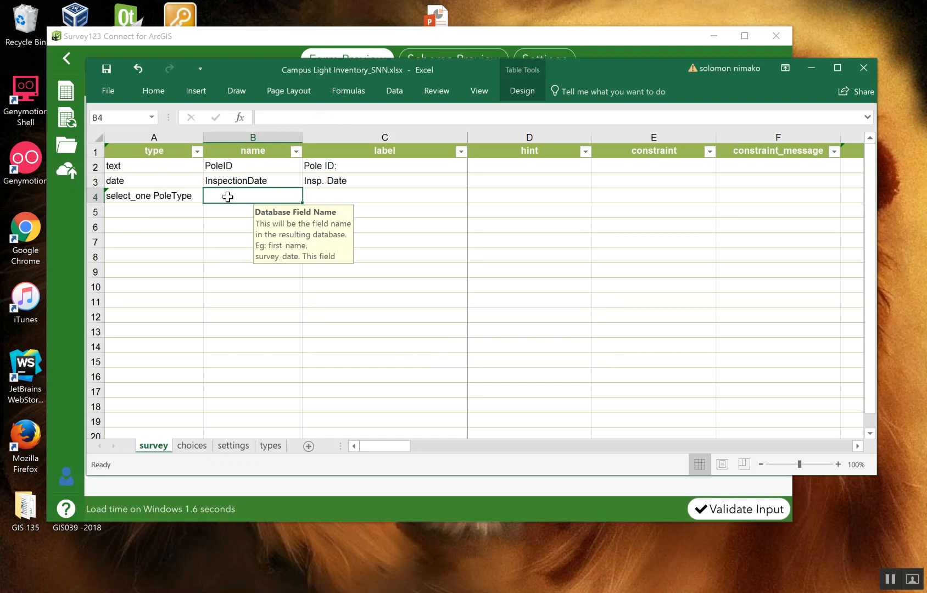
Give the row 4 question the name PoleType and the label Pole Type
double_click(227, 196)
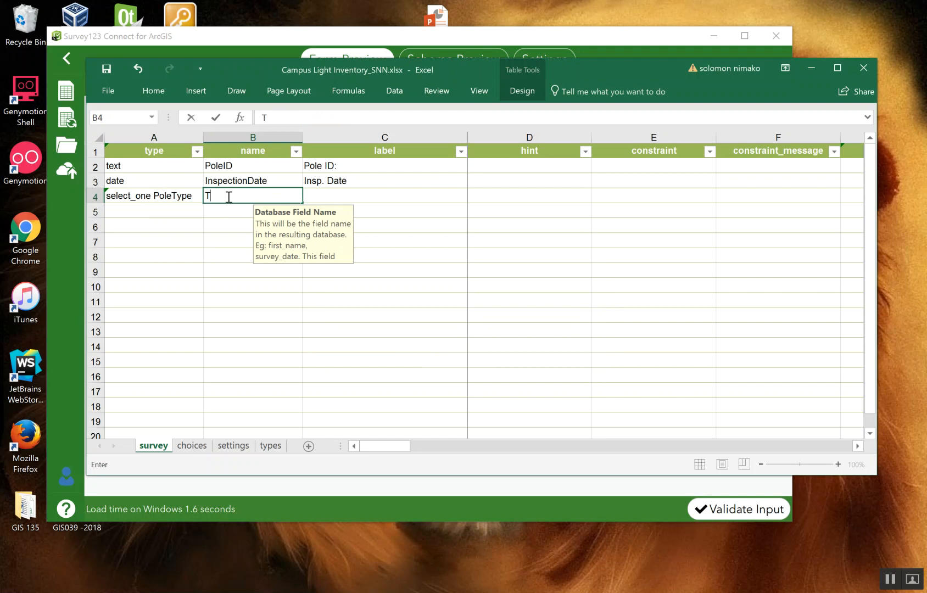
type("PoleType")
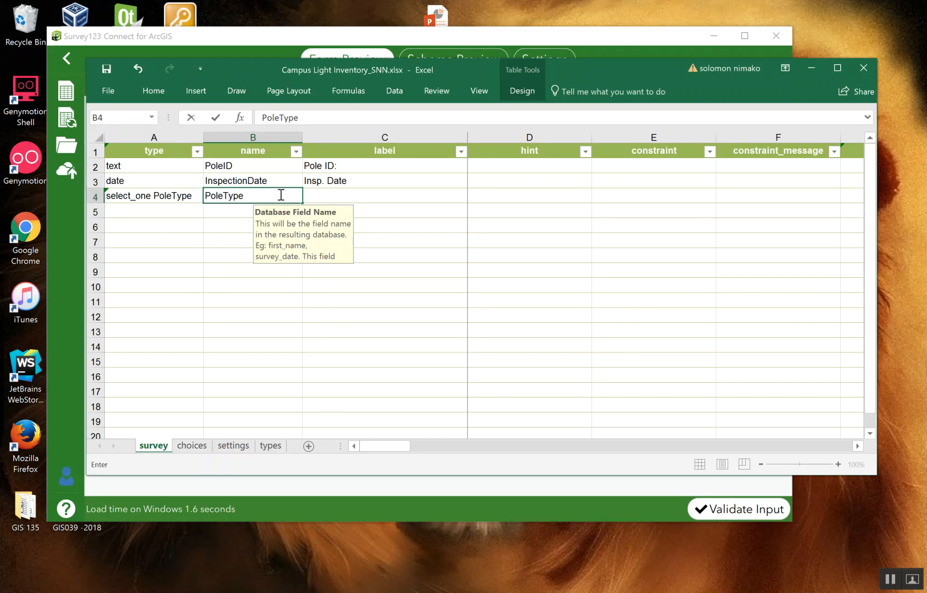
left_click(340, 197)
type("Pole ")
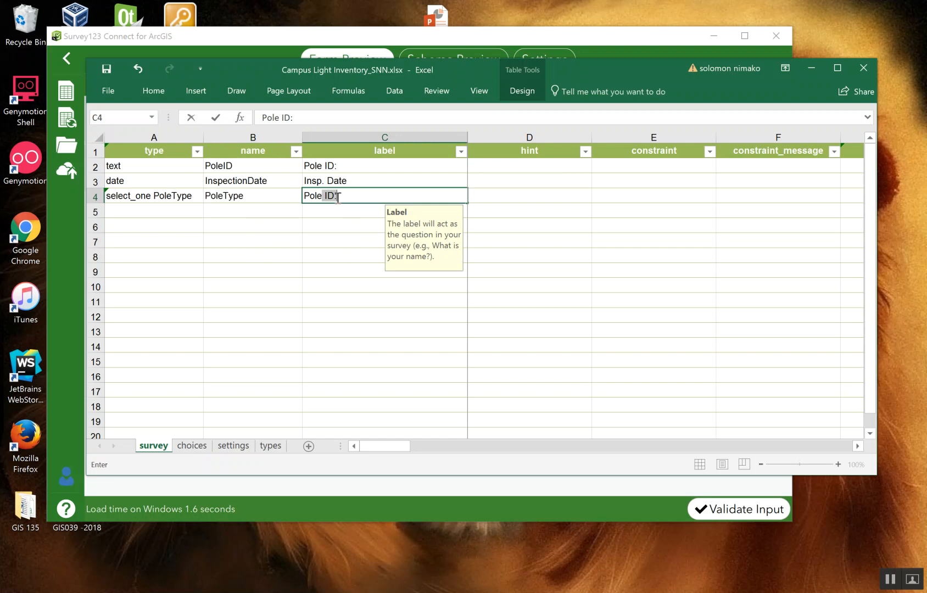
type("Type")
Move the workbook off the Survey123 Connect form preview and test the Metal, Wood and Concrete options of the Pole Type question
left_click_drag(242, 68, 343, 215)
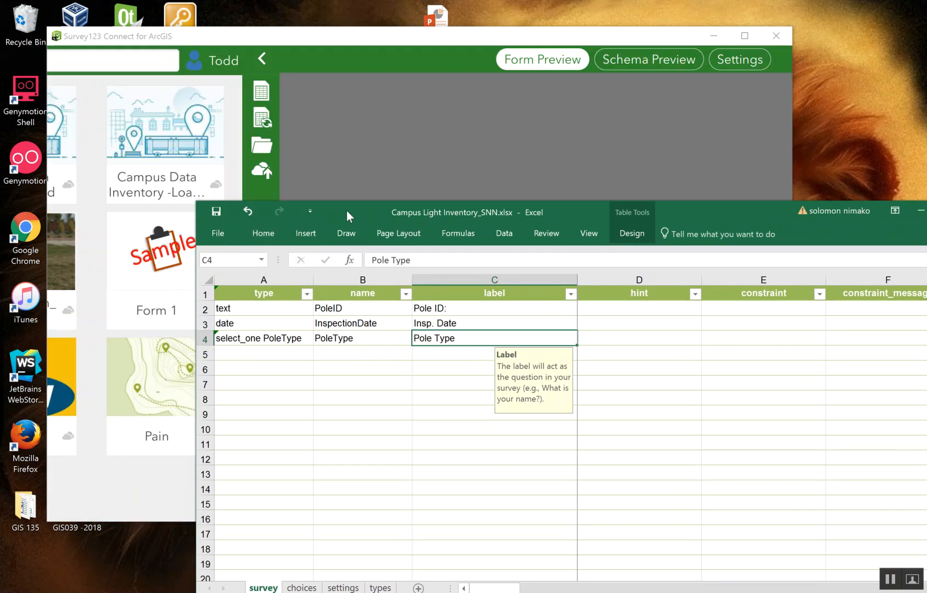
left_click_drag(354, 214, 392, 375)
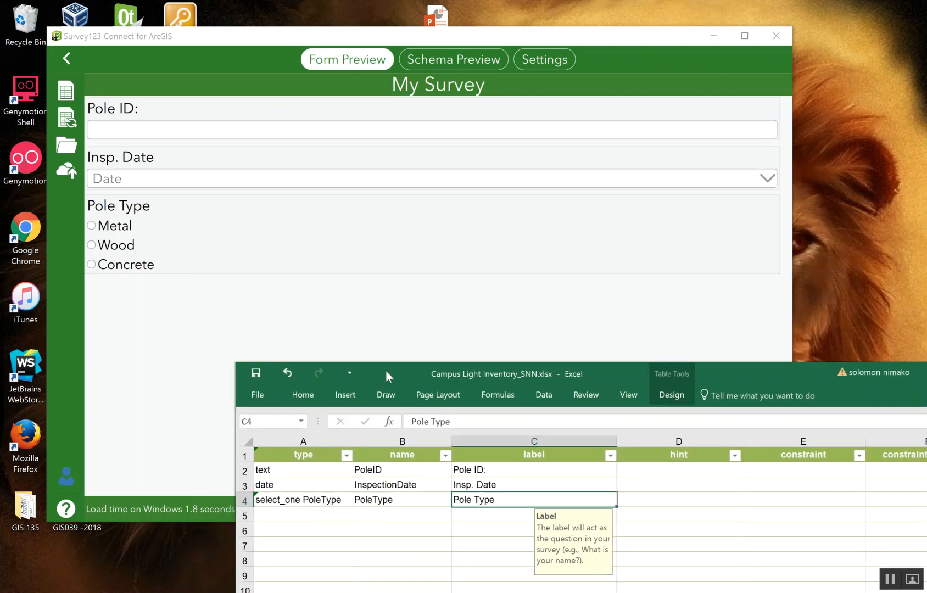
left_click(92, 226)
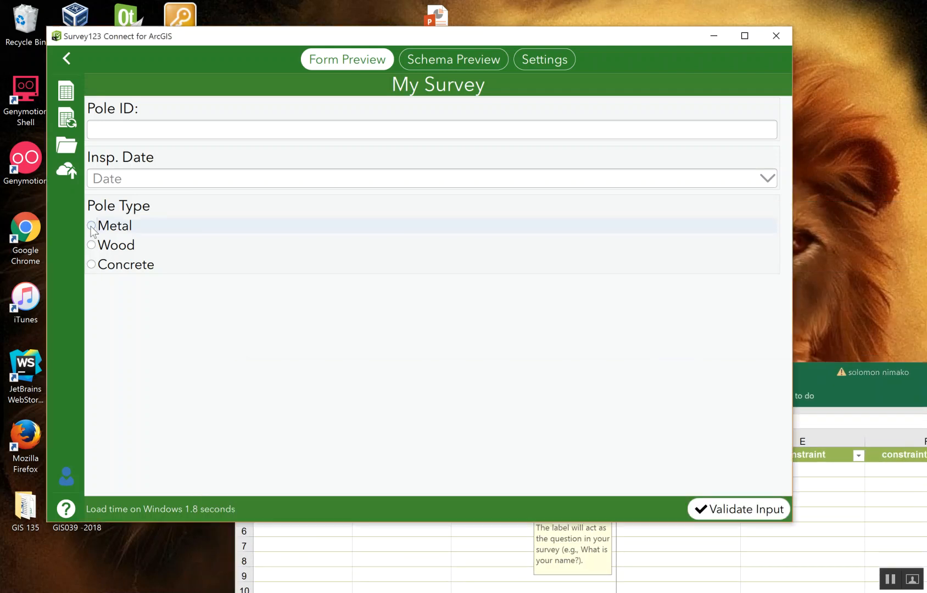
left_click(92, 245)
left_click(94, 264)
left_click(93, 227)
left_click(91, 244)
Return to the workbook and compare the PoleType list on the choices sheet with the list name in row 4's question type
left_click_drag(825, 389, 664, 146)
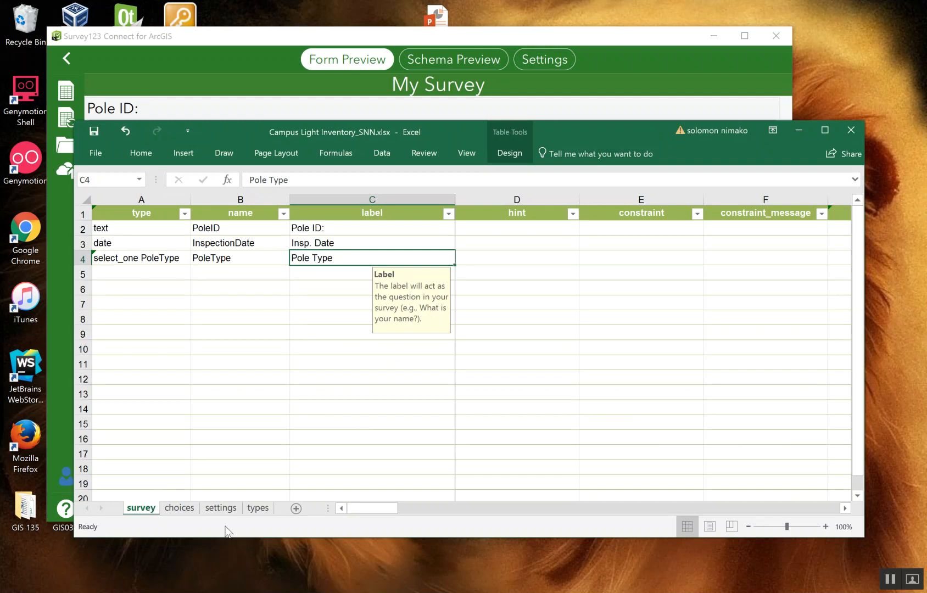
left_click(179, 508)
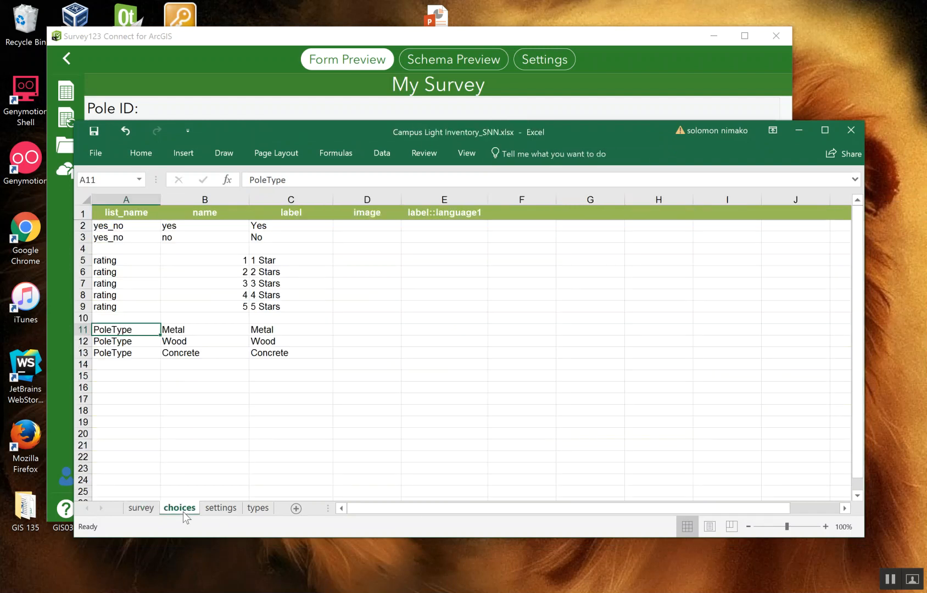
left_click(141, 507)
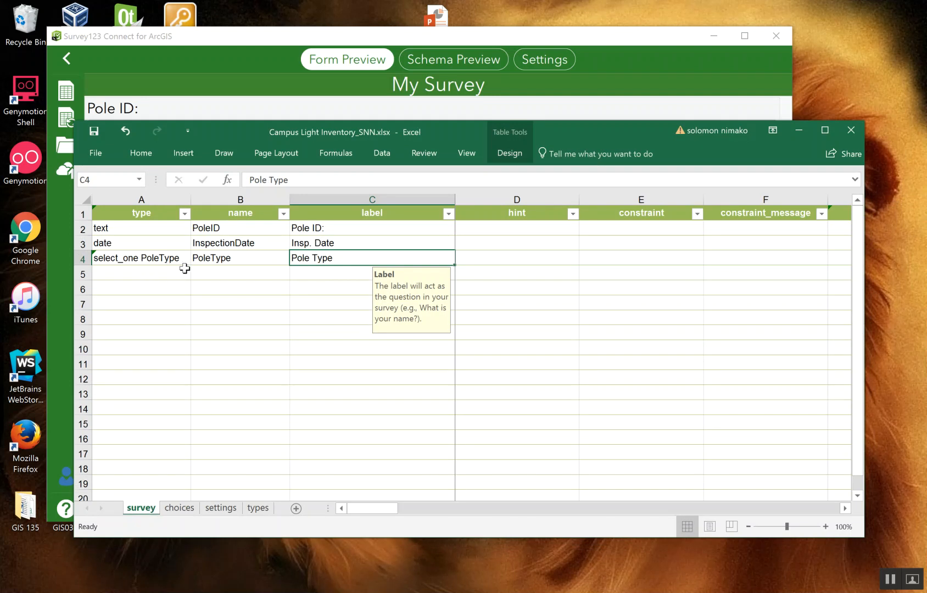
left_click(163, 259)
left_click_drag(331, 180, 295, 180)
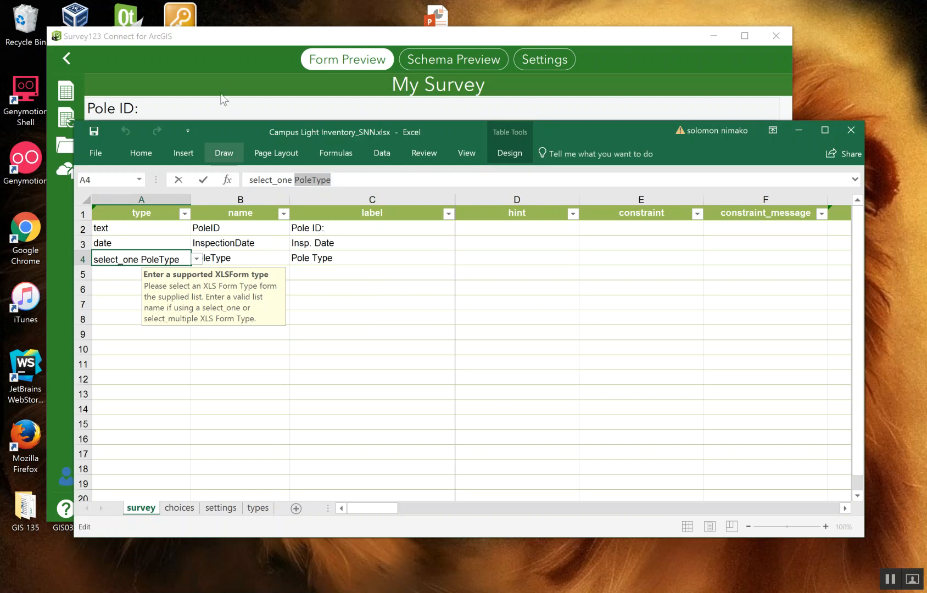
left_click_drag(237, 130, 346, 231)
left_click(225, 384)
left_click(608, 271)
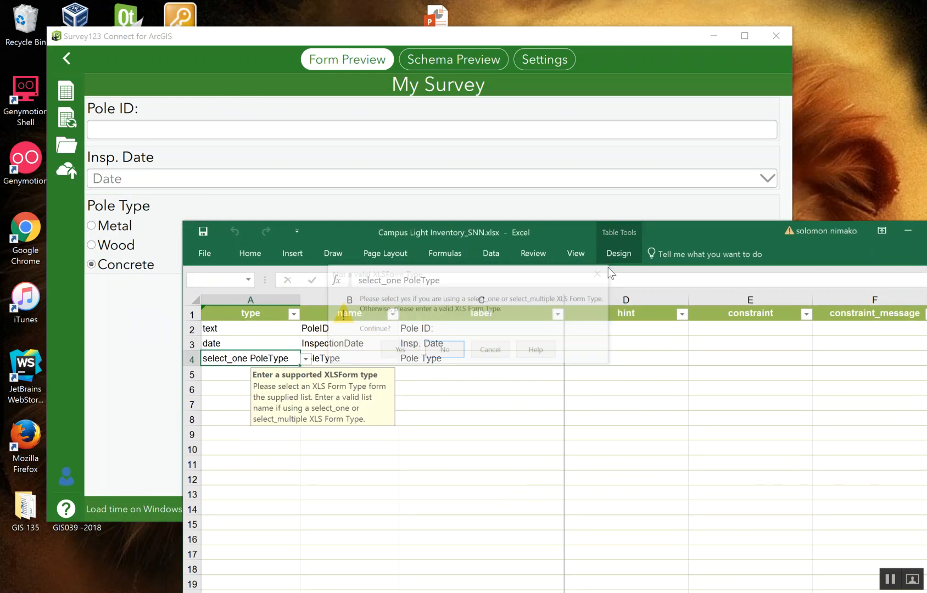
left_click(224, 373)
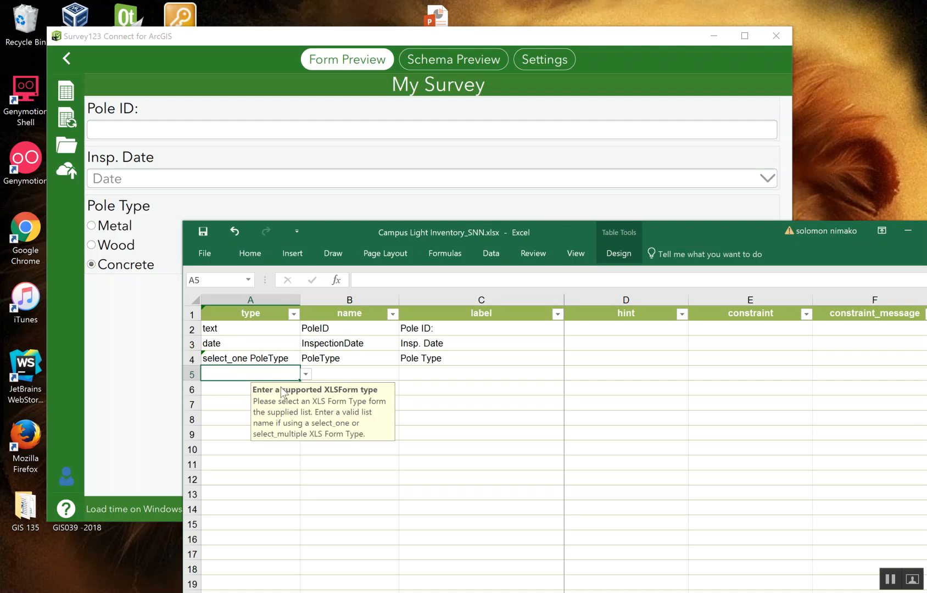
Start a Heads choice list in row 15 of the choices sheet, with 1 as the name and label of its first choice
left_click_drag(348, 233, 332, 67)
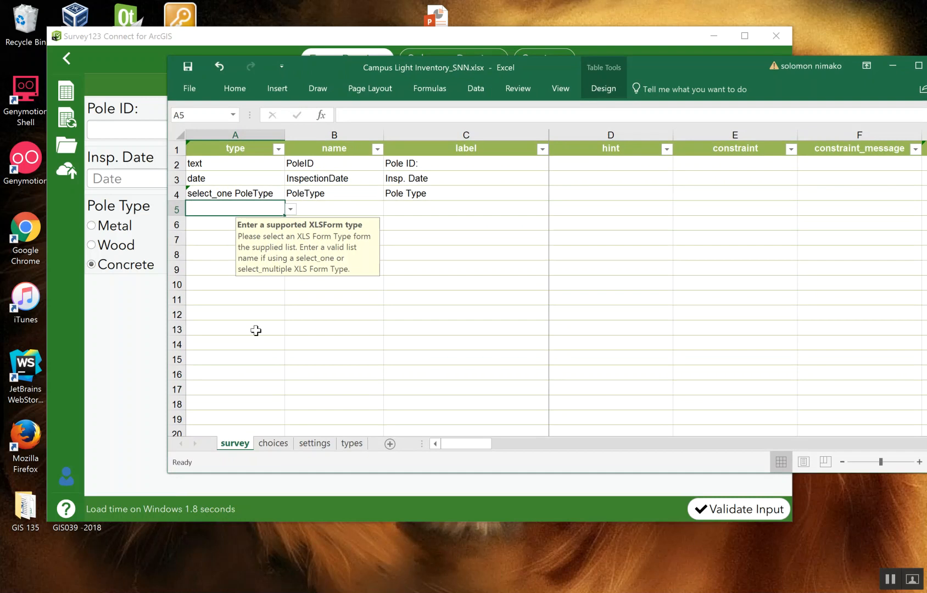
left_click(275, 443)
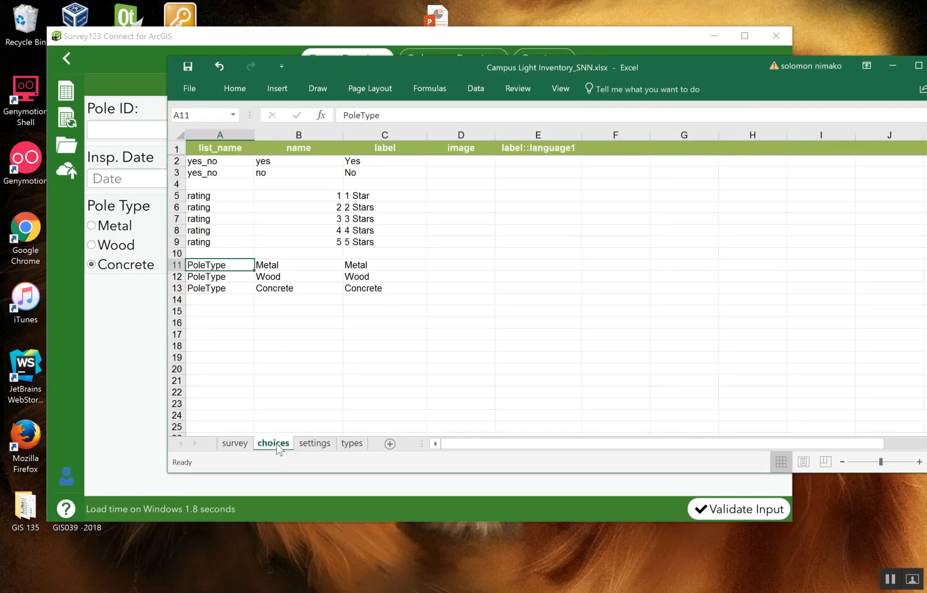
left_click(201, 311)
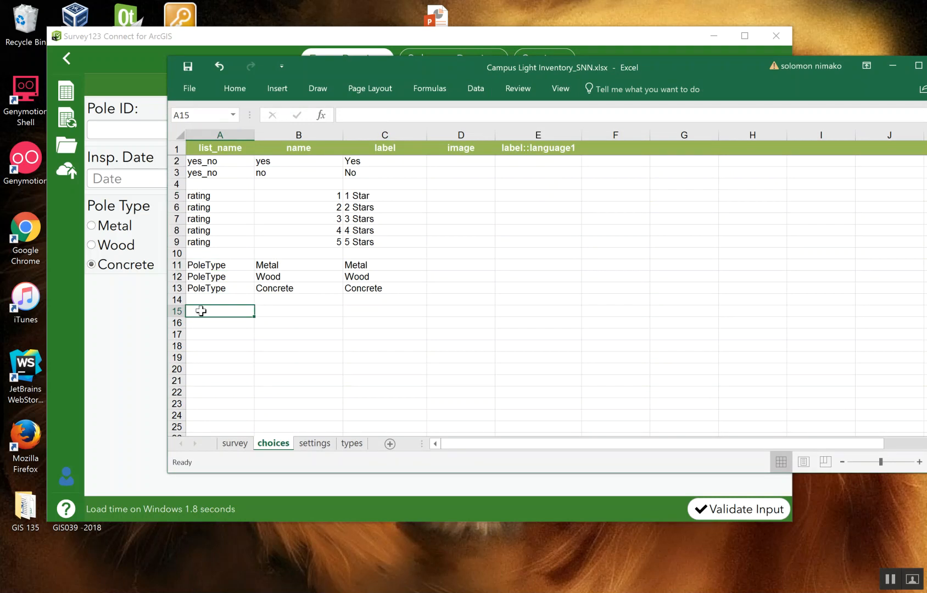
type("Heads")
left_click(284, 314)
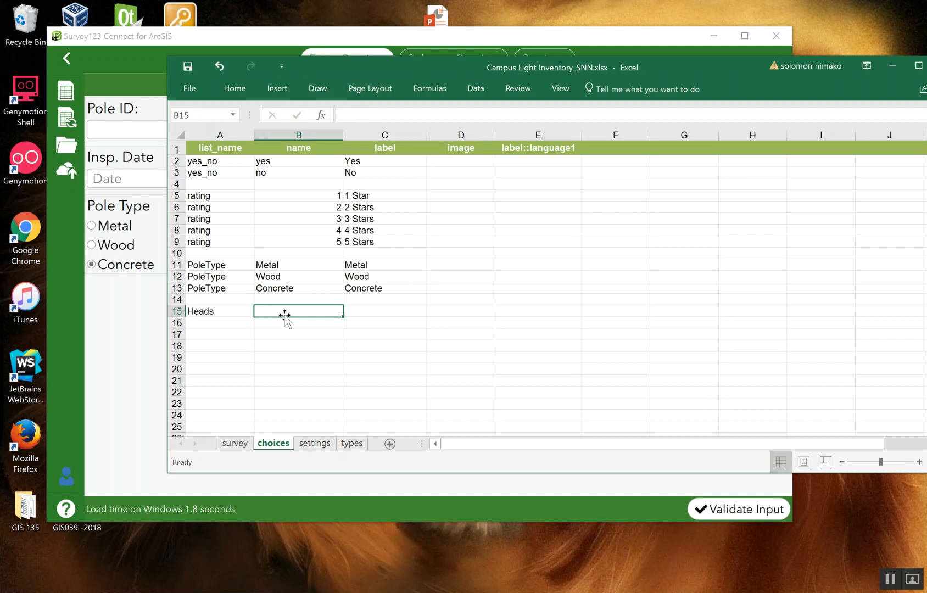
type("1")
left_click(370, 311)
type("1")
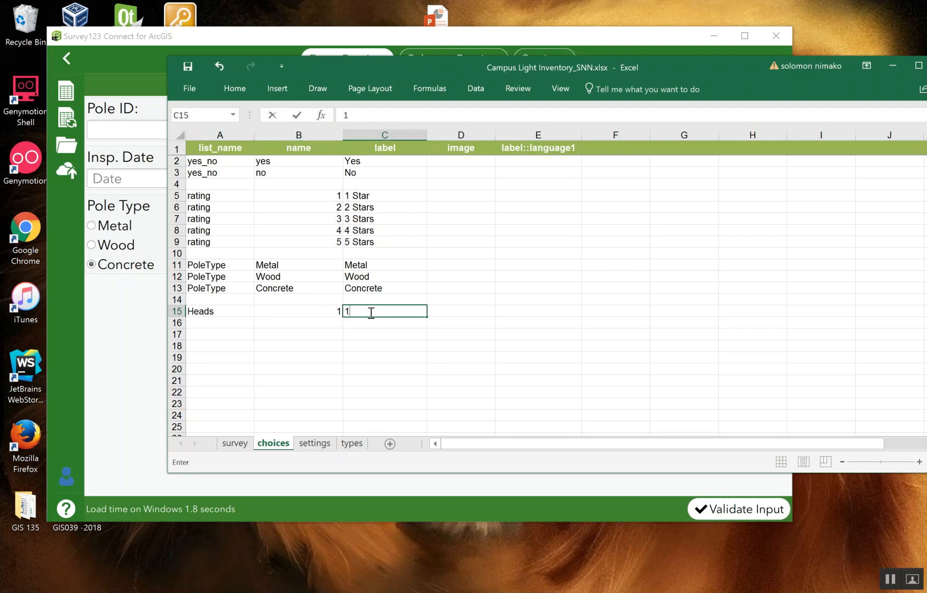
Copy the Heads list name down through row 18
left_click(248, 328)
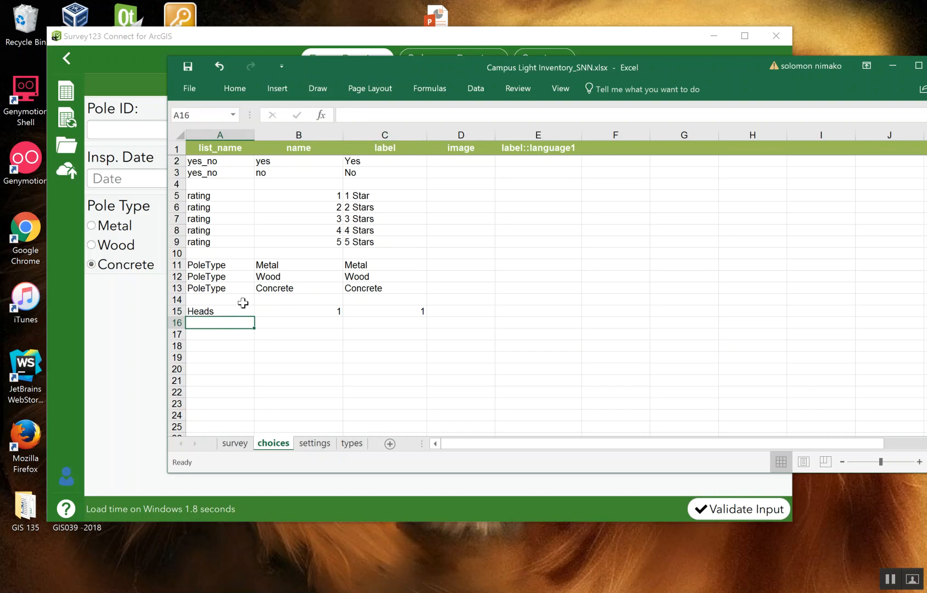
left_click(235, 312)
left_click_drag(255, 317, 256, 344)
Set both the name and the label of the Heads choices in rows 16 to 18 to 2, 3 and 4
left_click(333, 325)
type("2")
key("Tab")
type("2")
key("Return")
type("3")
left_click(369, 335)
type("3")
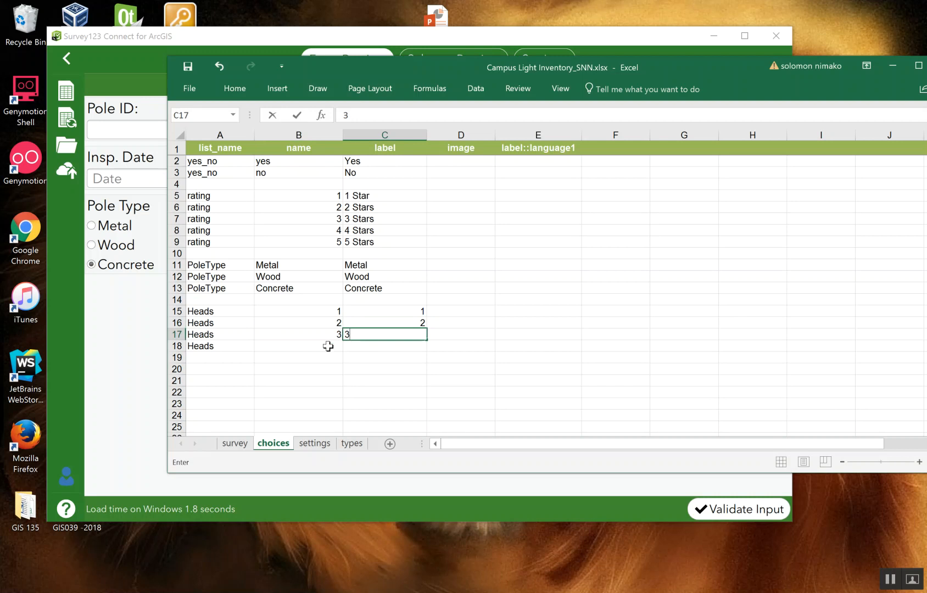
left_click(325, 345)
type("4")
left_click(372, 342)
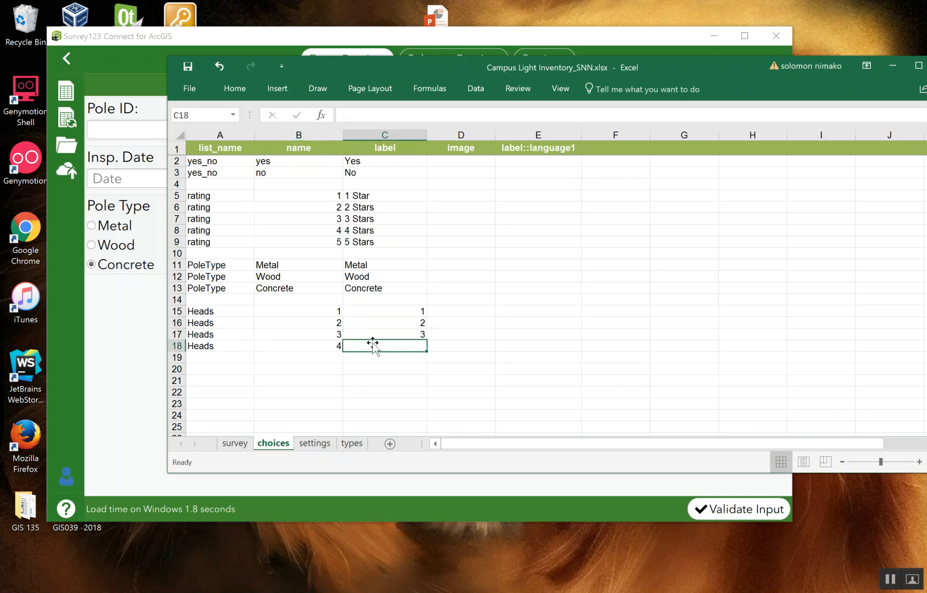
type("4")
On the survey sheet, set row 5's type to select_one Heads and accept the custom type entry
left_click(238, 446)
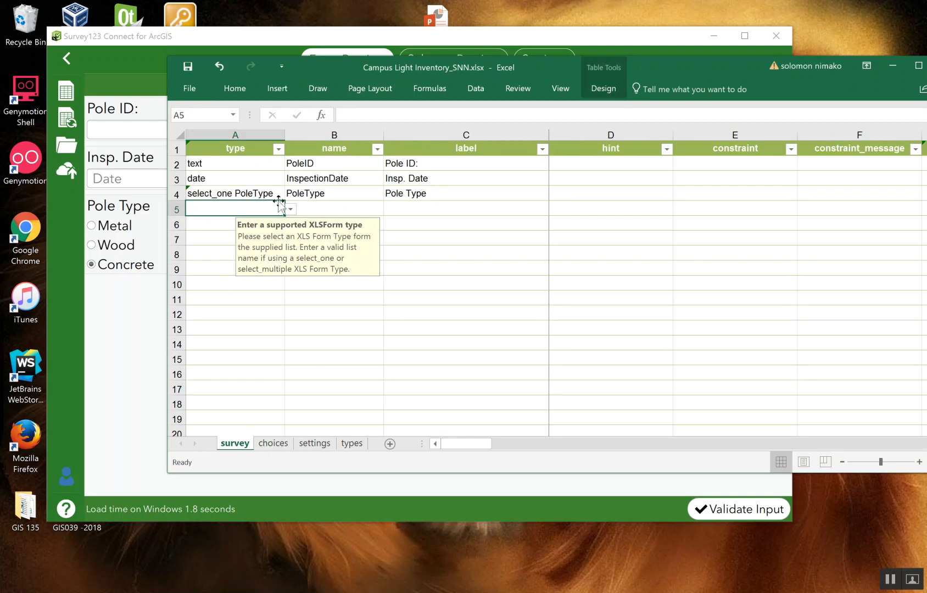
left_click(289, 209)
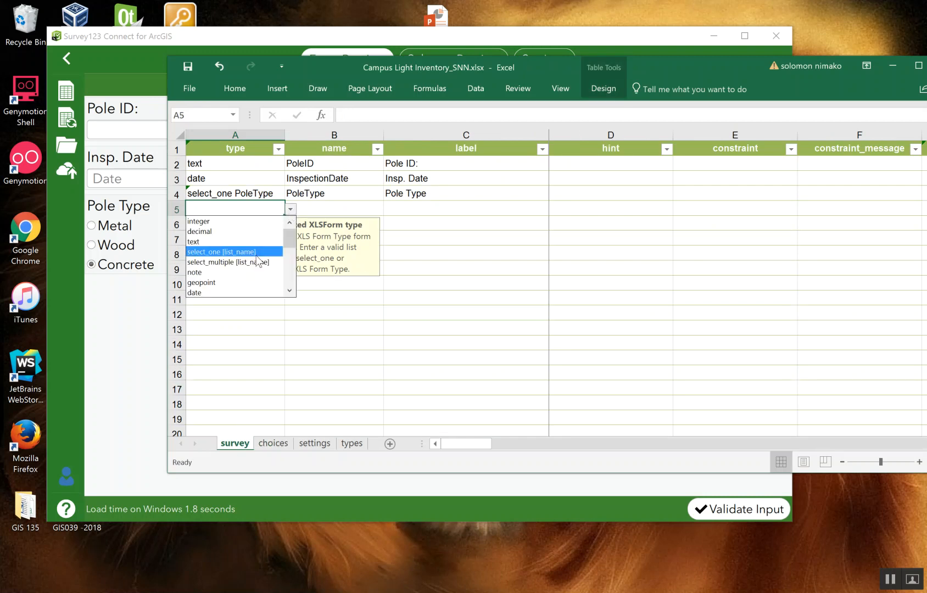
left_click(226, 252)
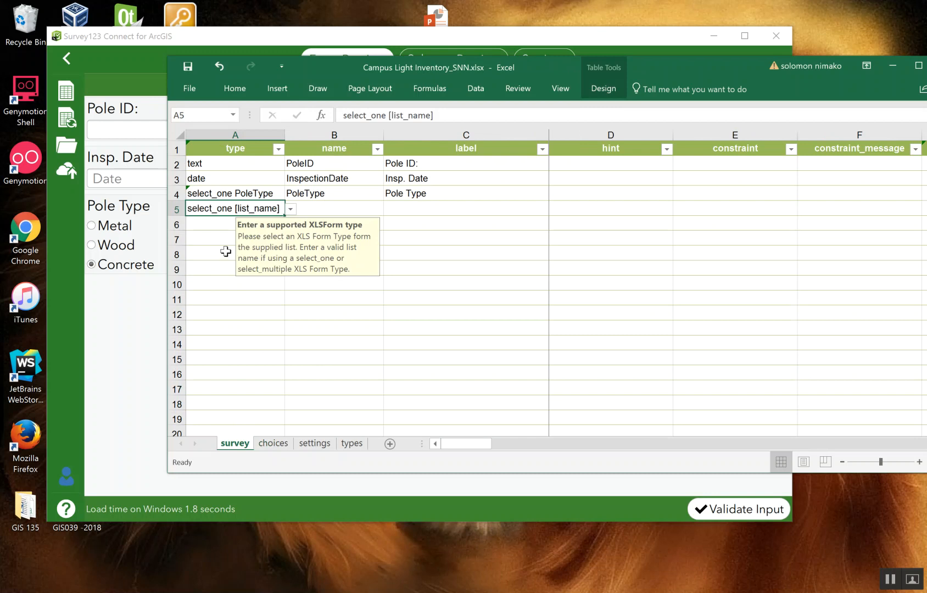
left_click(437, 116)
key("BackSpace")
key("BackSpace")
key("BackSpace")
key("BackSpace")
key("BackSpace")
key("BackSpace")
key("BackSpace")
key("BackSpace")
key("BackSpace")
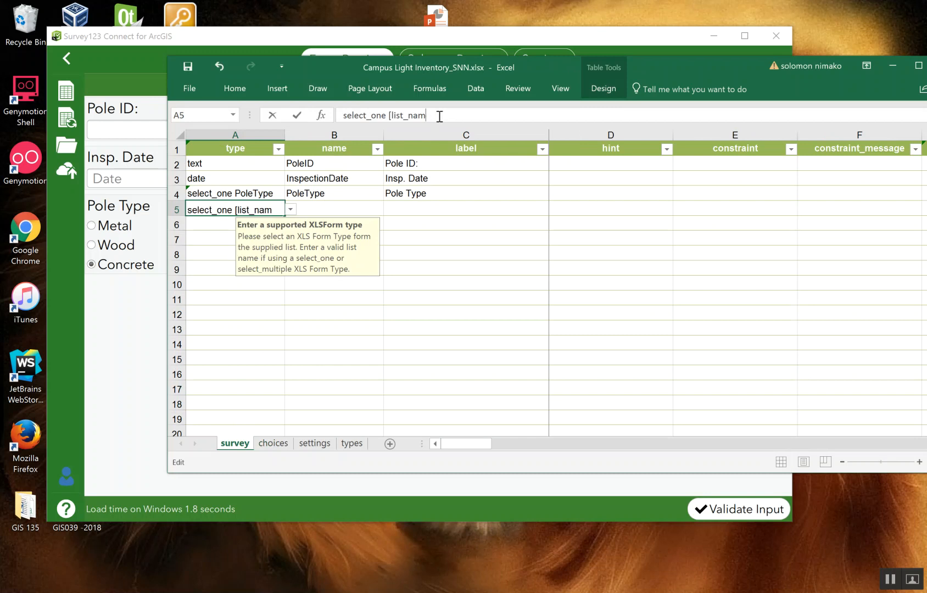
key("BackSpace")
key("BackSpace")
type("Heads")
left_click(346, 209)
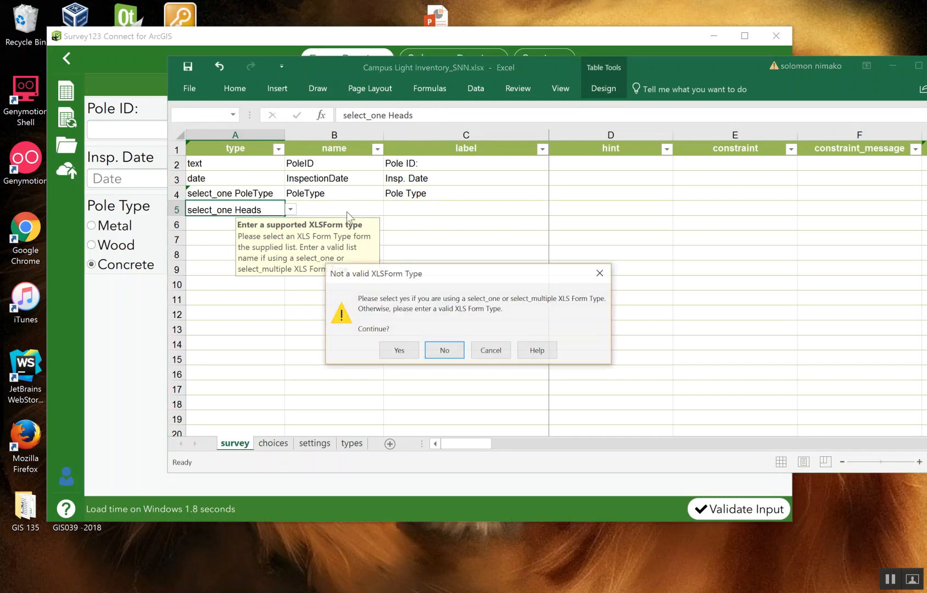
left_click(398, 352)
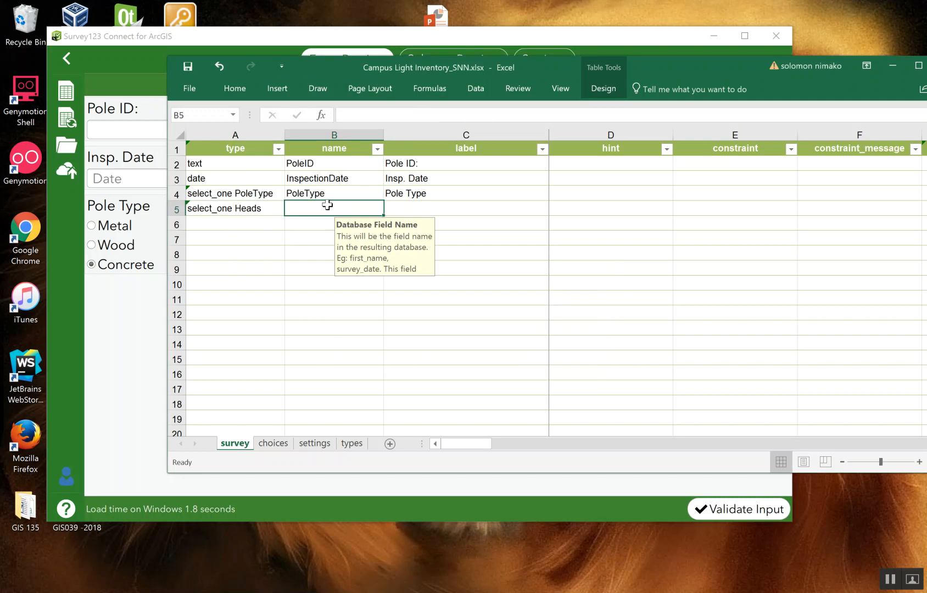
Give the row 5 question the name Heads and the label Pole Heads
type("Head")
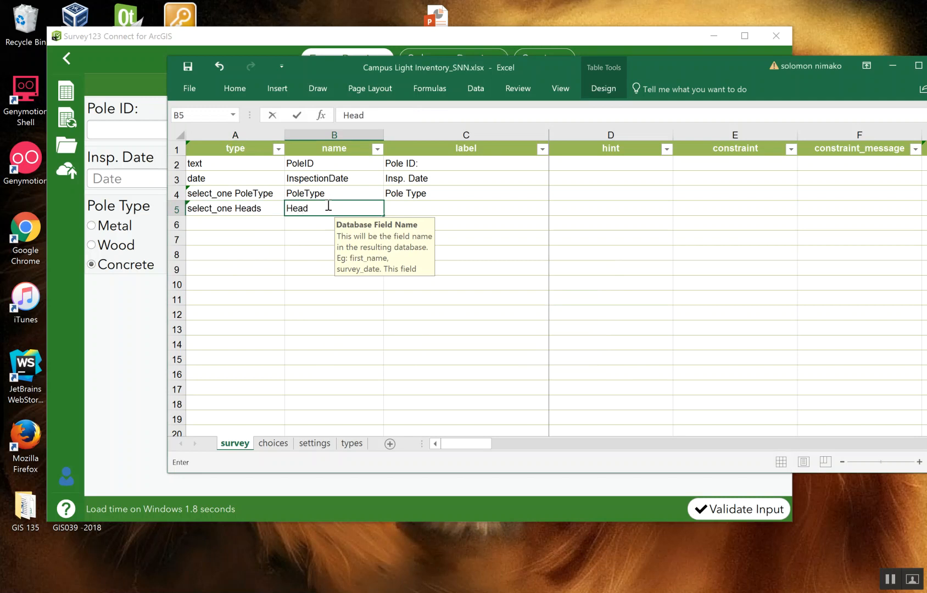
type("s")
left_click(413, 208)
type("Pole Heads")
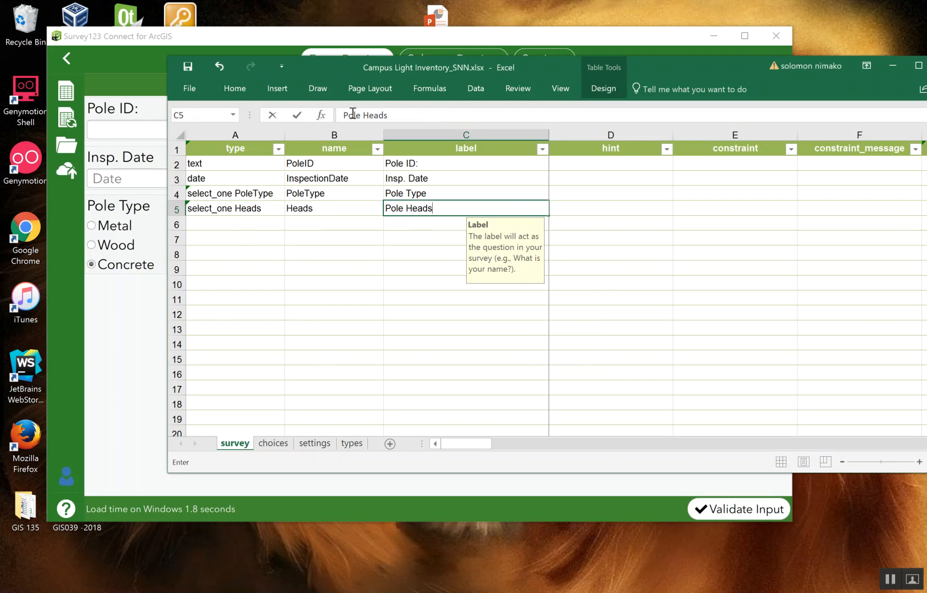
Save the workbook and move its window aside to check the Pole Heads question in the form preview
left_click(188, 69)
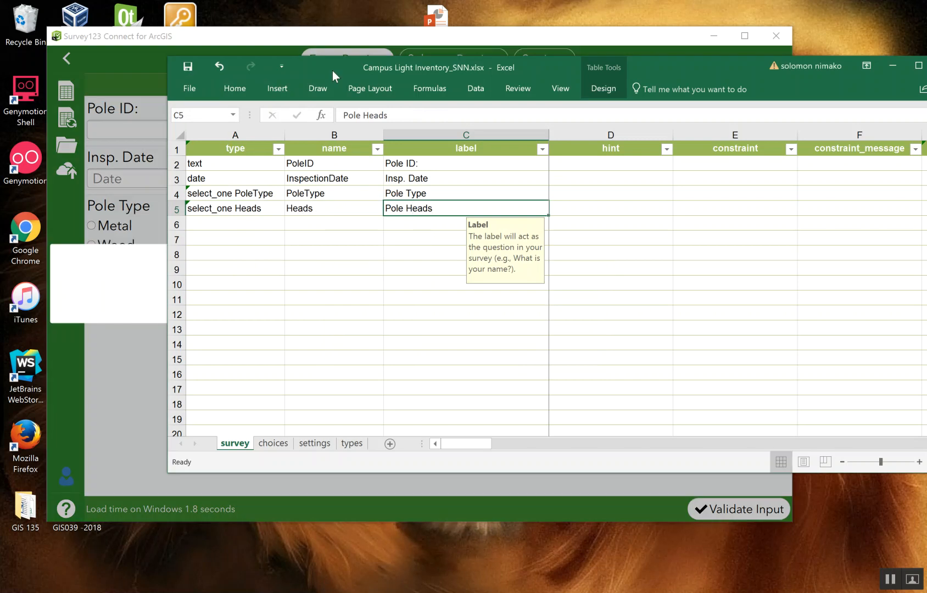
left_click_drag(329, 69, 305, 393)
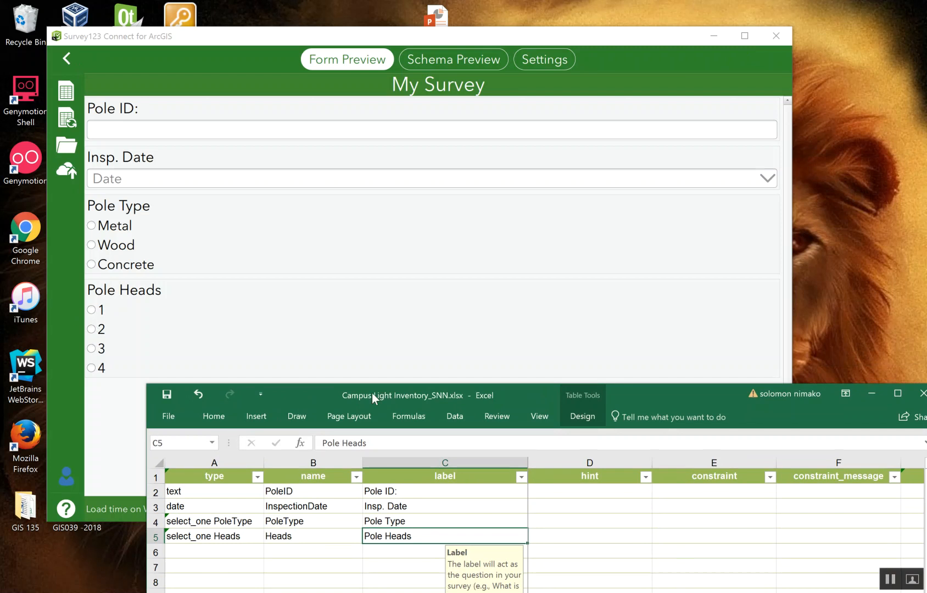
left_click_drag(641, 393, 612, 112)
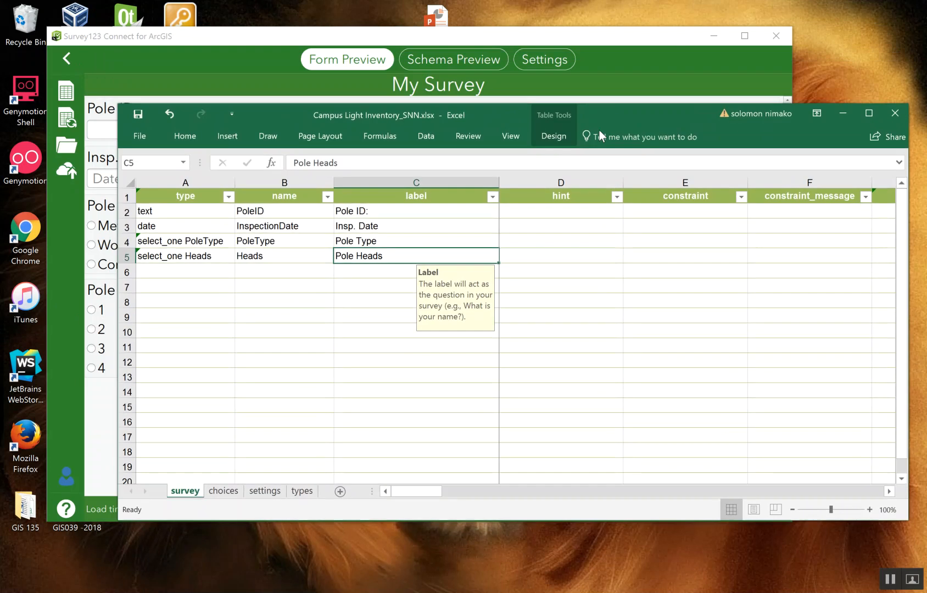
Add a text question in row 6 of the survey sheet with the name ControlRoom and the label Control Room
left_click(181, 273)
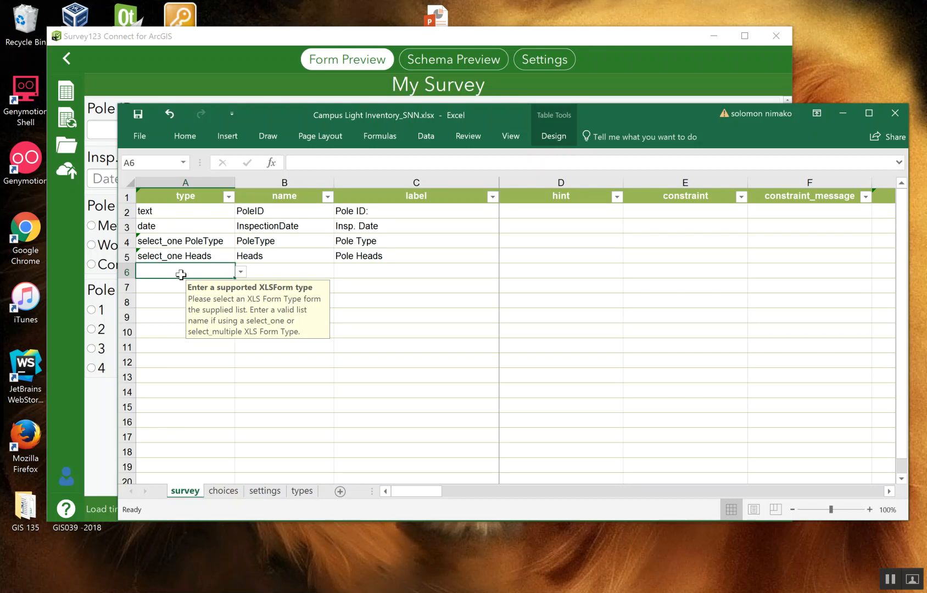
left_click(241, 271)
left_click(182, 305)
left_click(275, 268)
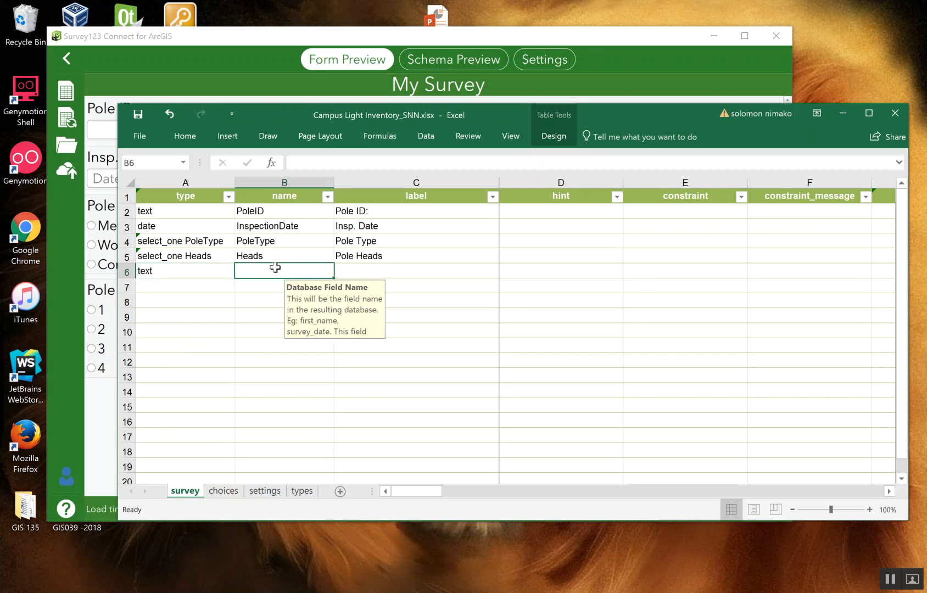
type("ControlRoom")
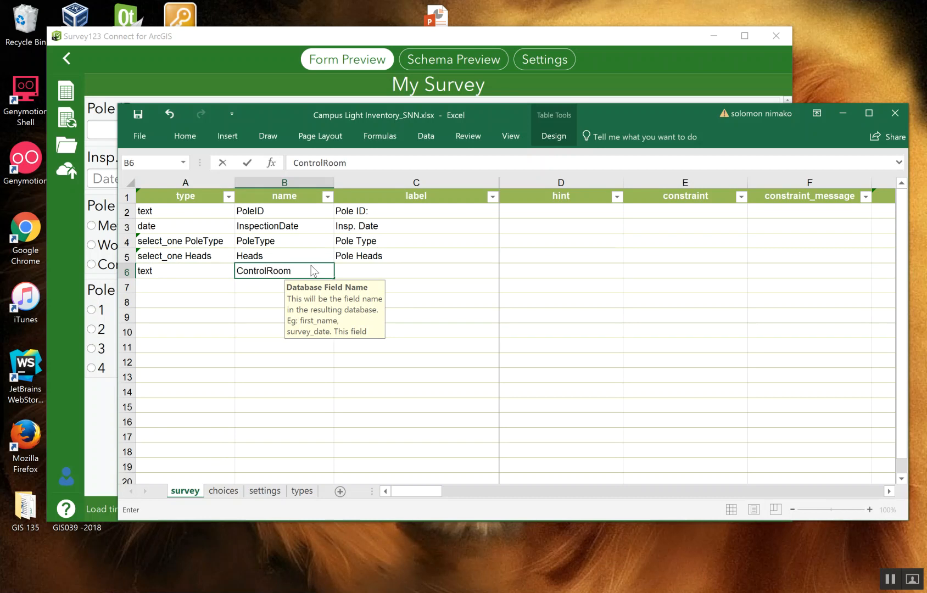
left_click(391, 271)
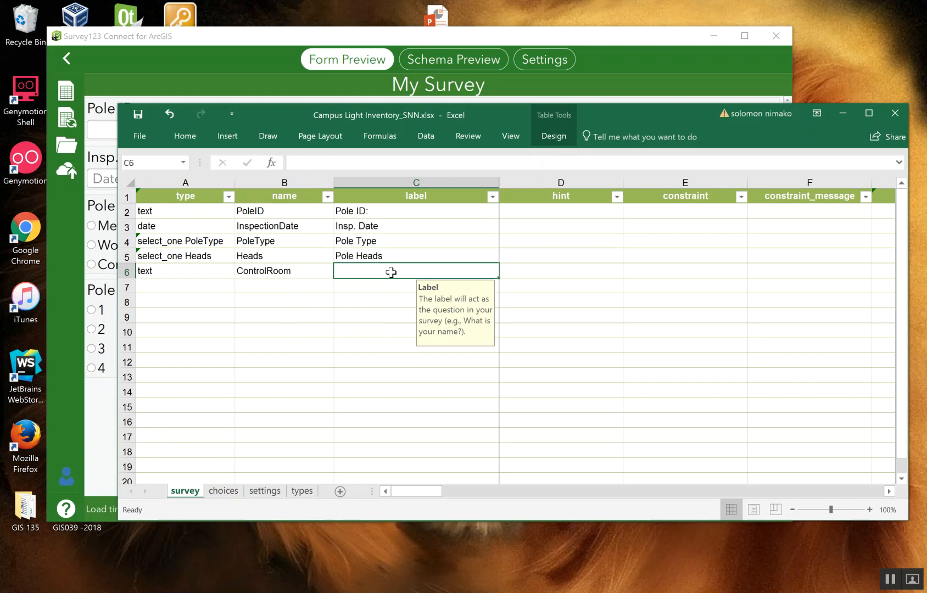
type("Control")
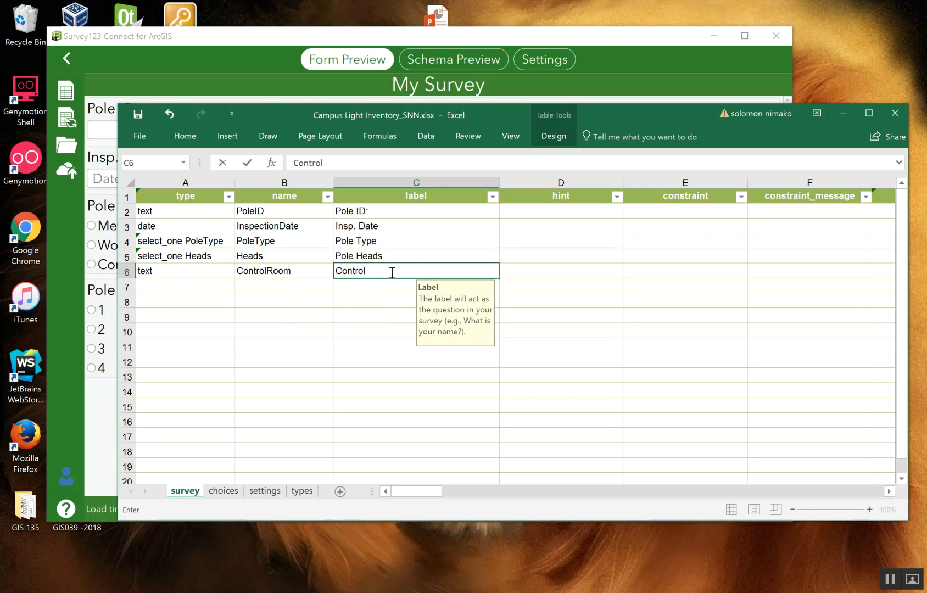
type(" Room")
left_click(192, 289)
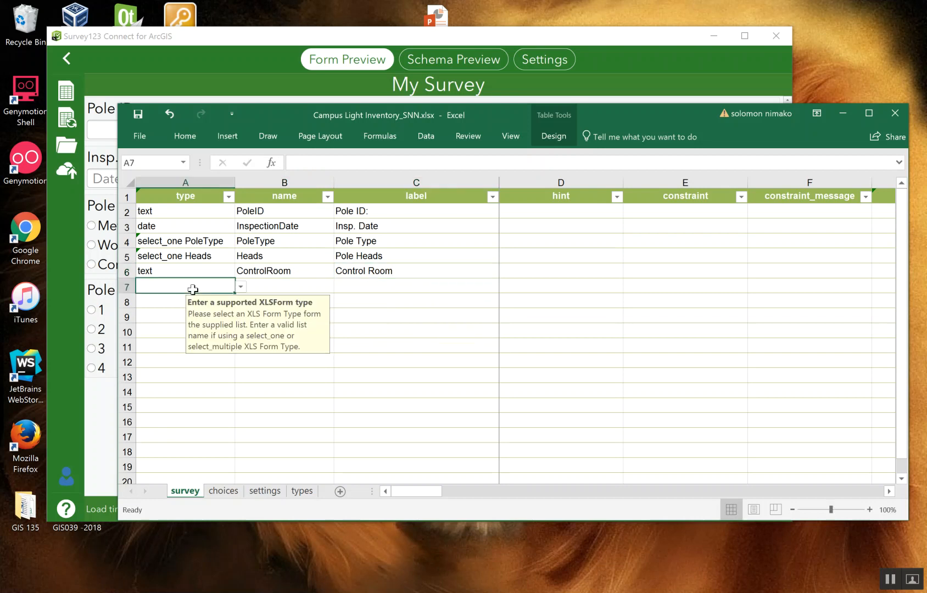
Save the workbook and uncover the form preview to check the Control Room question
left_click_drag(269, 118, 466, 140)
left_click(335, 139)
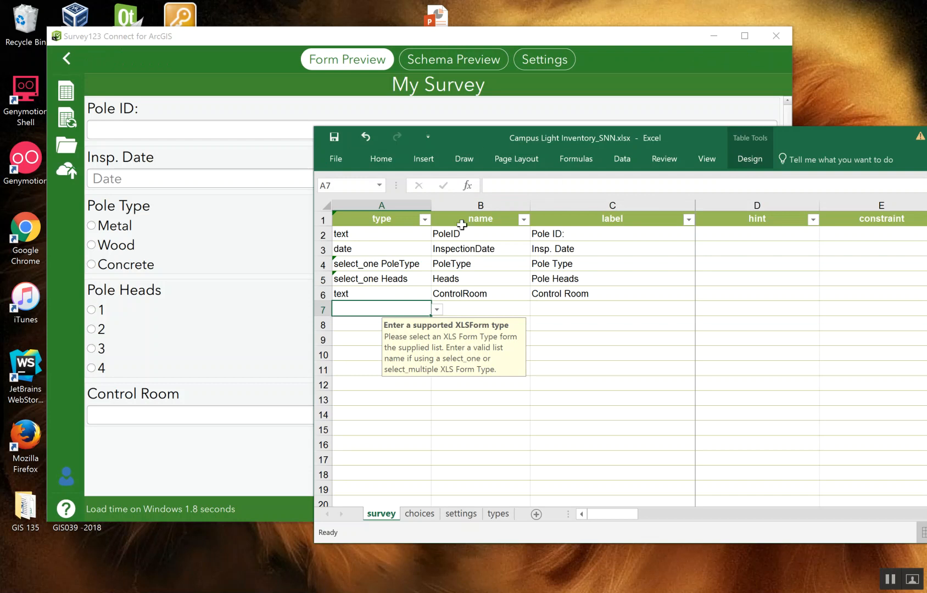
left_click_drag(480, 140, 282, 54)
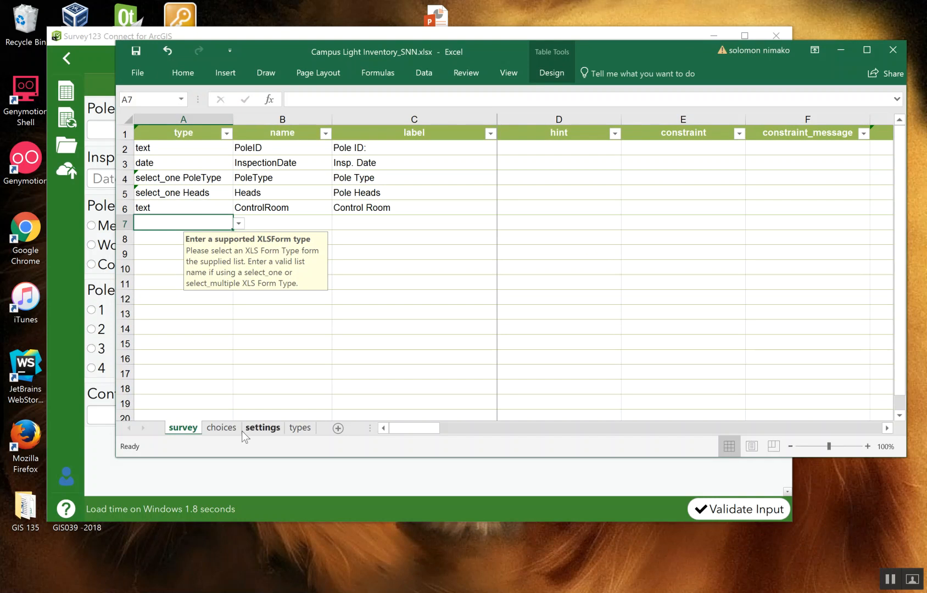
On the choices sheet, enter the list name LED in row 20 and copy it down to row 21
left_click(226, 430)
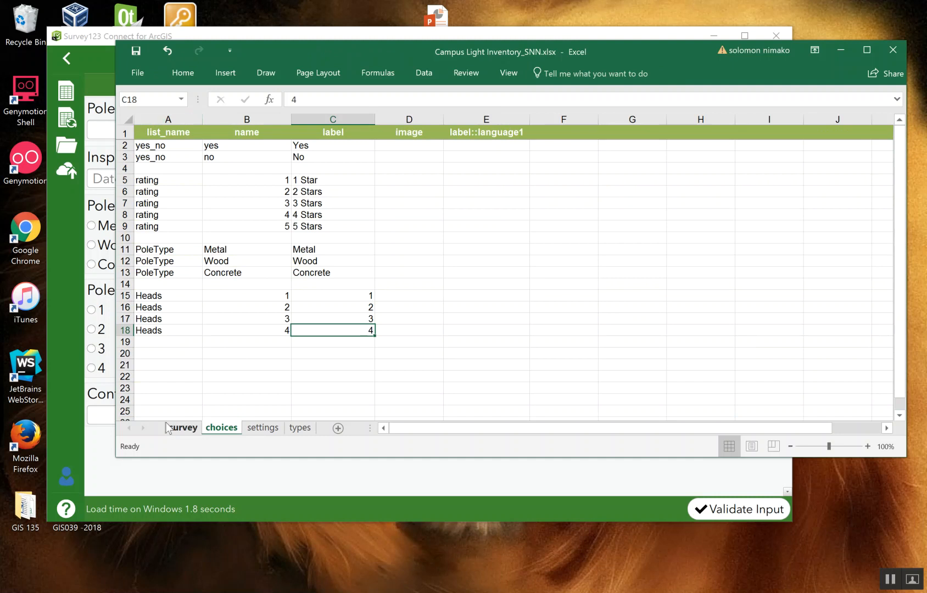
left_click(183, 428)
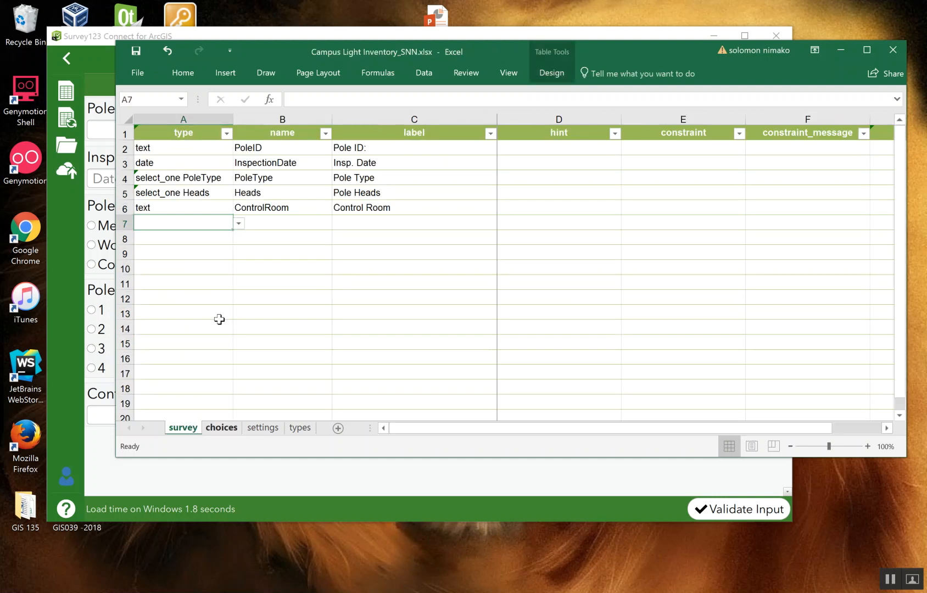
key("ctrl+Page_Down")
left_click(172, 355)
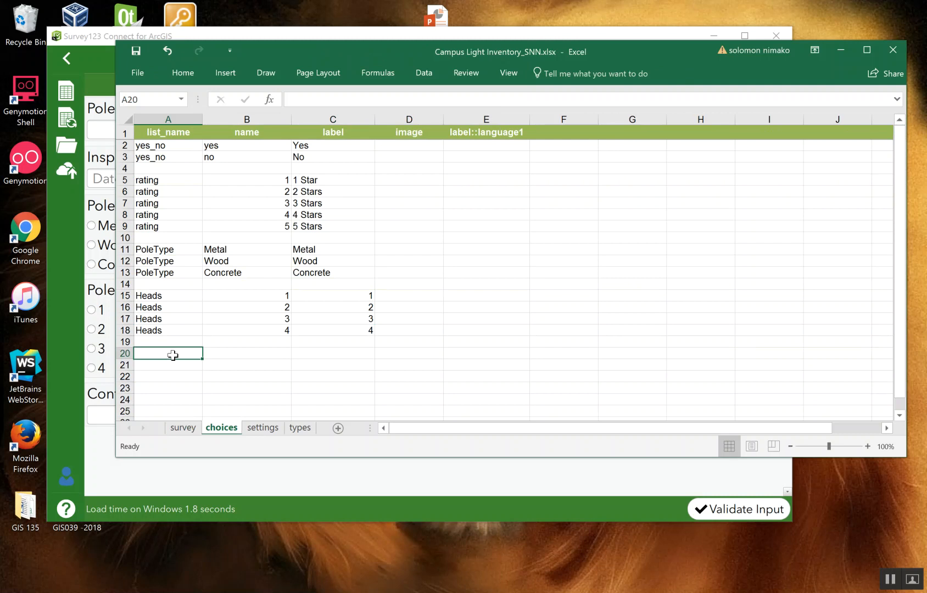
type("LED")
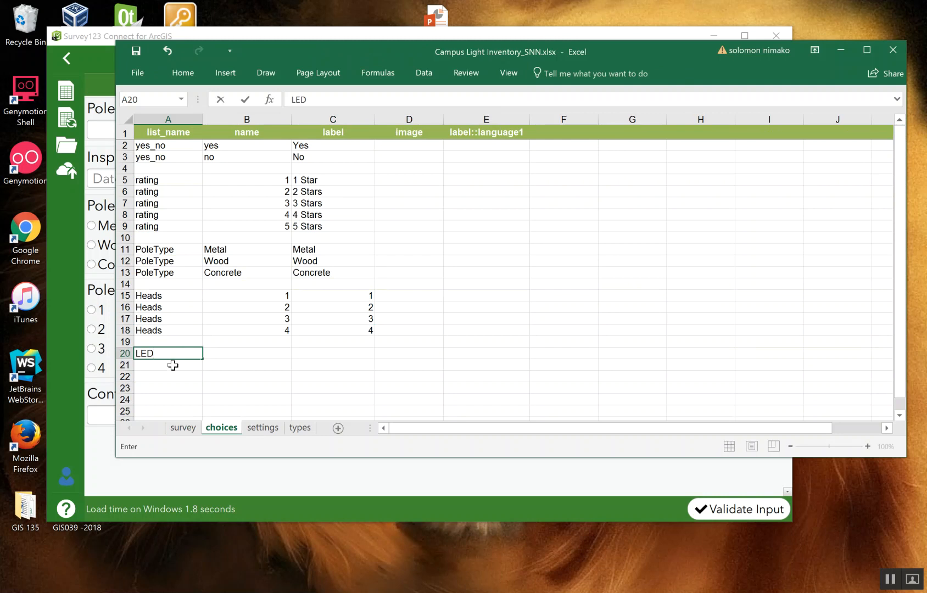
mouse_move(202, 359)
left_mouse_down()
mouse_move(197, 373)
mouse_move(205, 367)
left_mouse_up()
Set both the name and the label of the LED choice in row 20 to Yes
left_click(228, 353)
type("Yes")
left_click(318, 354)
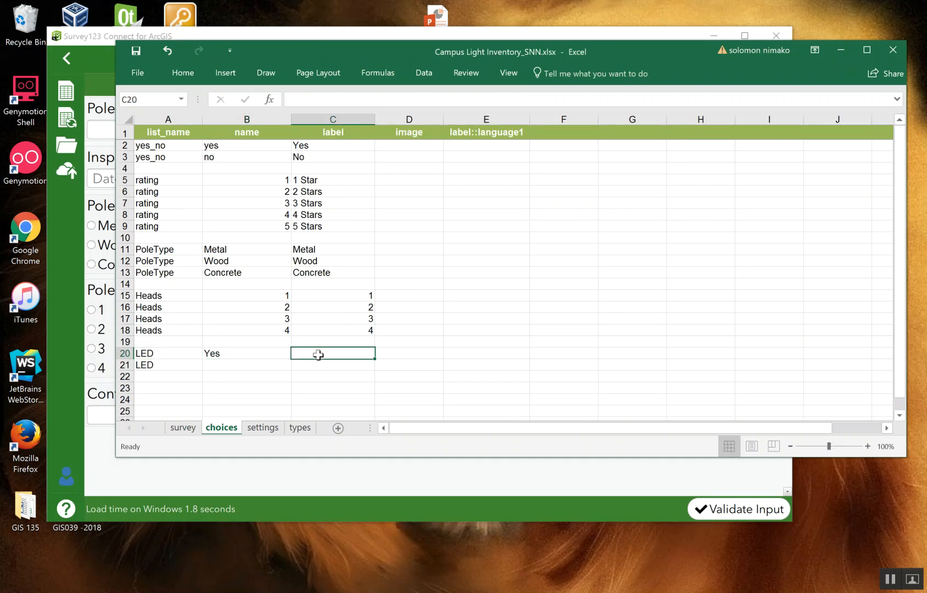
type("Yes")
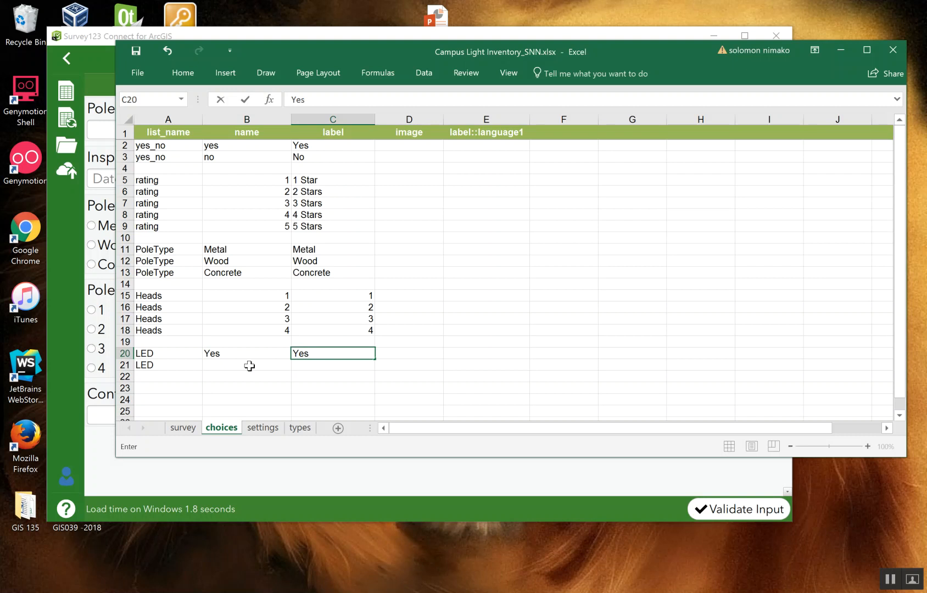
left_click(248, 366)
type("Ye")
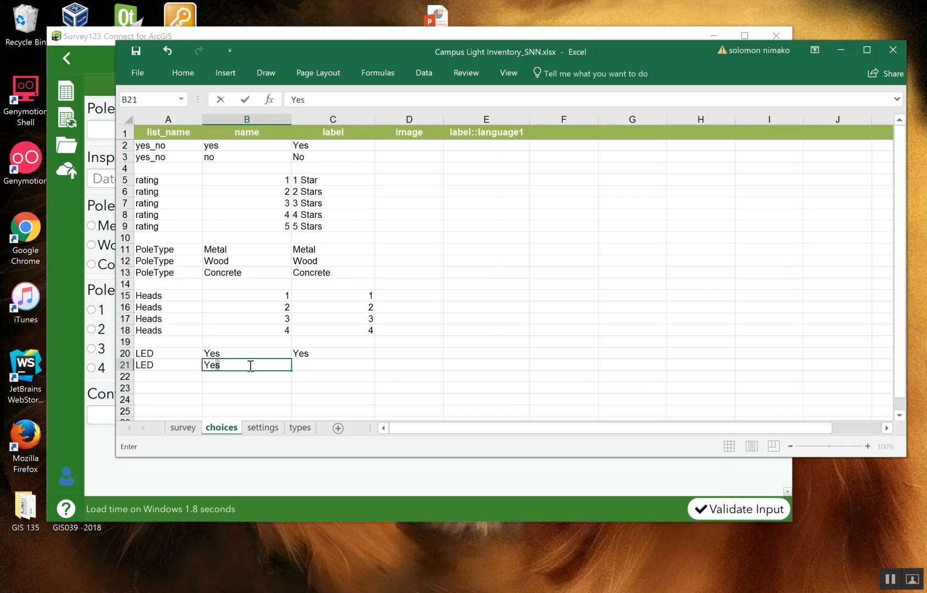
type("s")
left_click(308, 365)
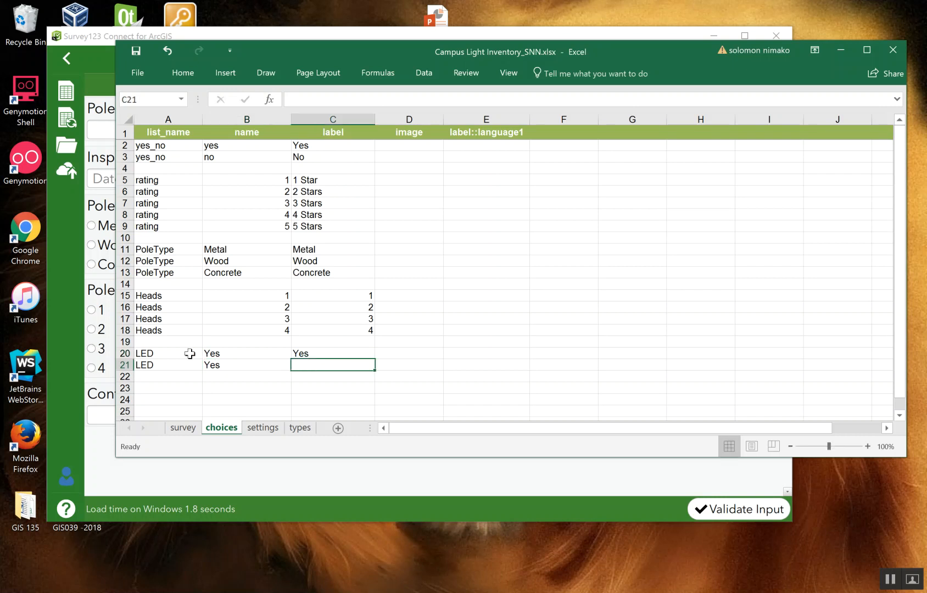
Set both the name and the label of the LED choice in row 21 to No
left_click(230, 365)
type("No")
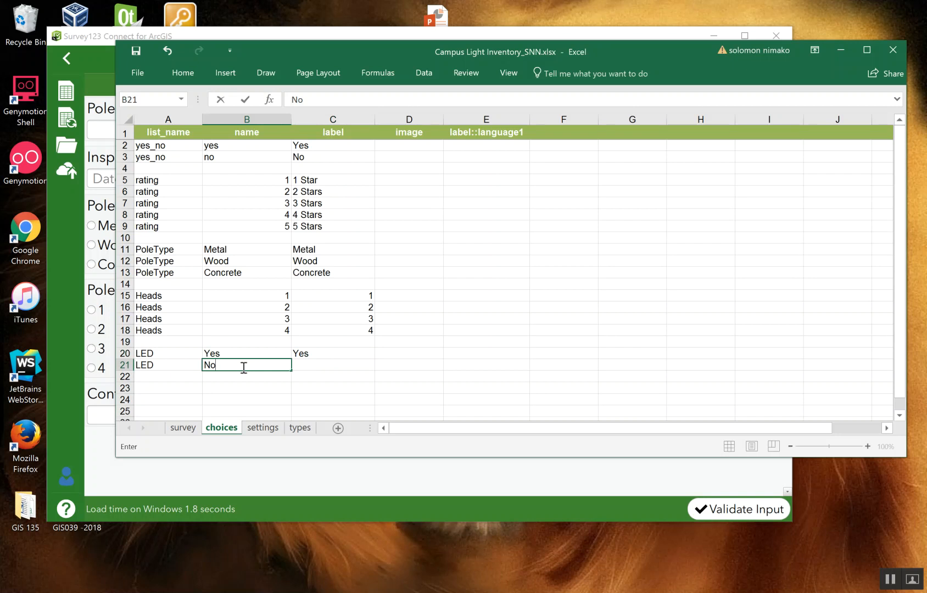
left_click(311, 365)
type("No")
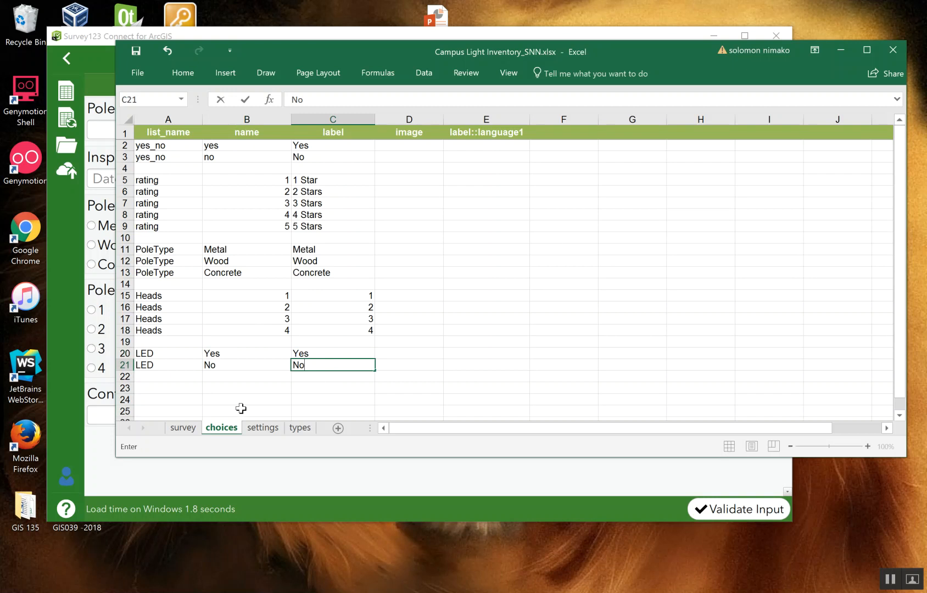
On the survey sheet, set row 7's type to select_one LED and accept the custom type entry
left_click(181, 428)
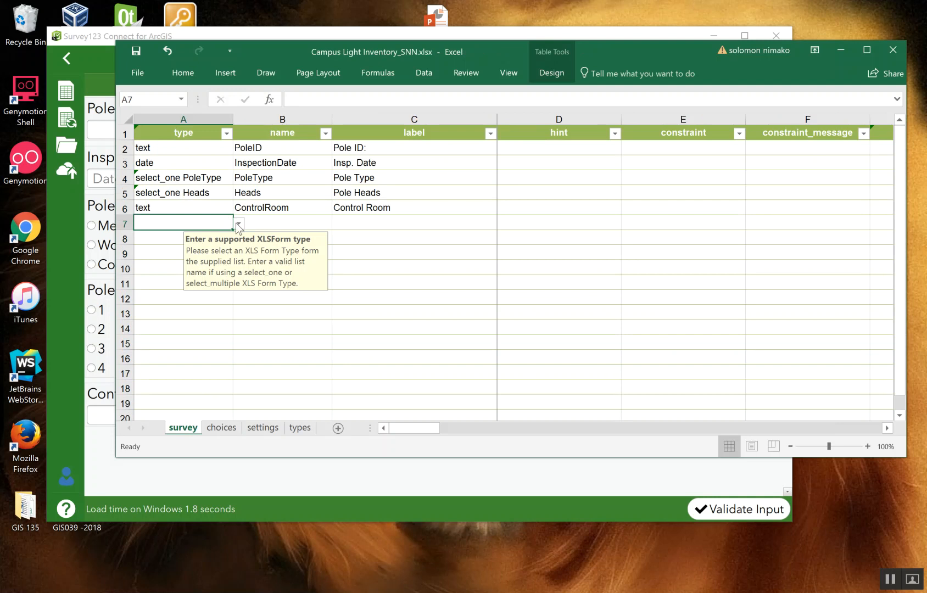
left_click(239, 223)
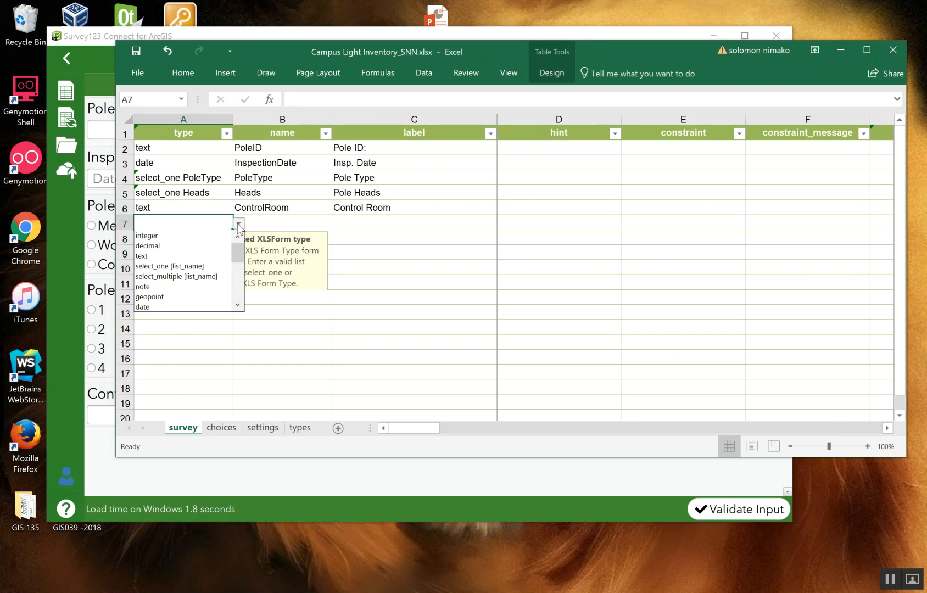
left_click(167, 268)
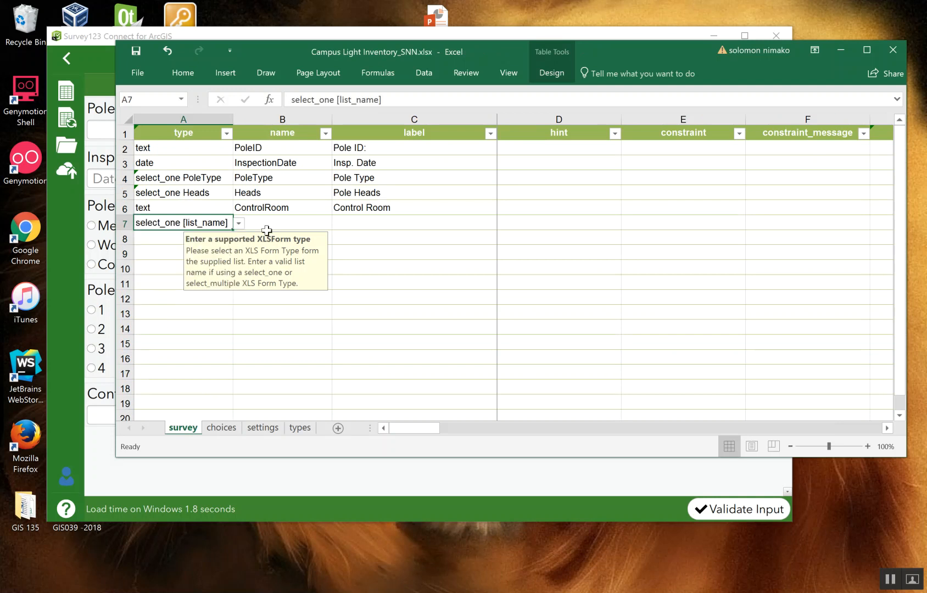
left_click(395, 103)
left_click_drag(395, 103, 338, 101)
key("BackSpace")
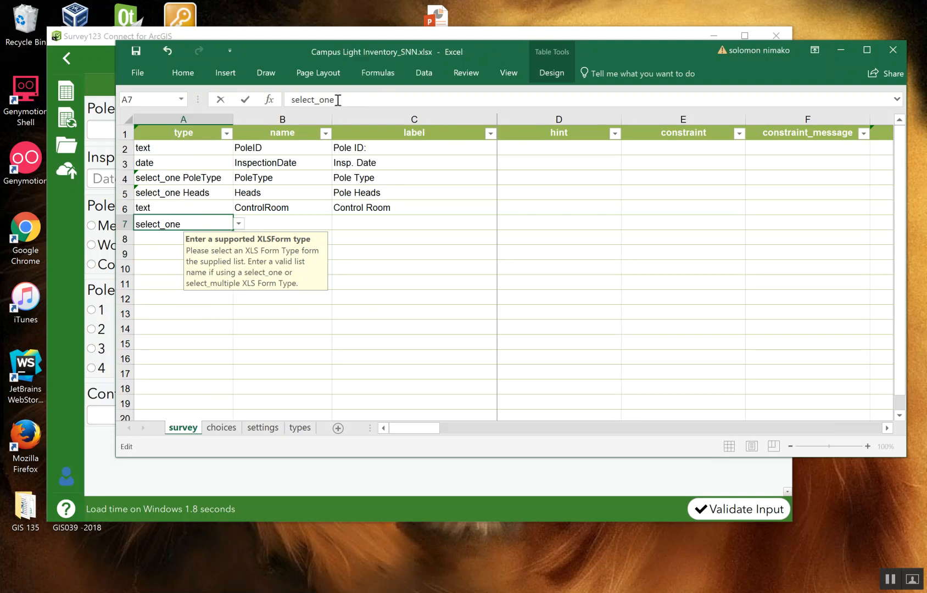
type("LED")
left_click(296, 225)
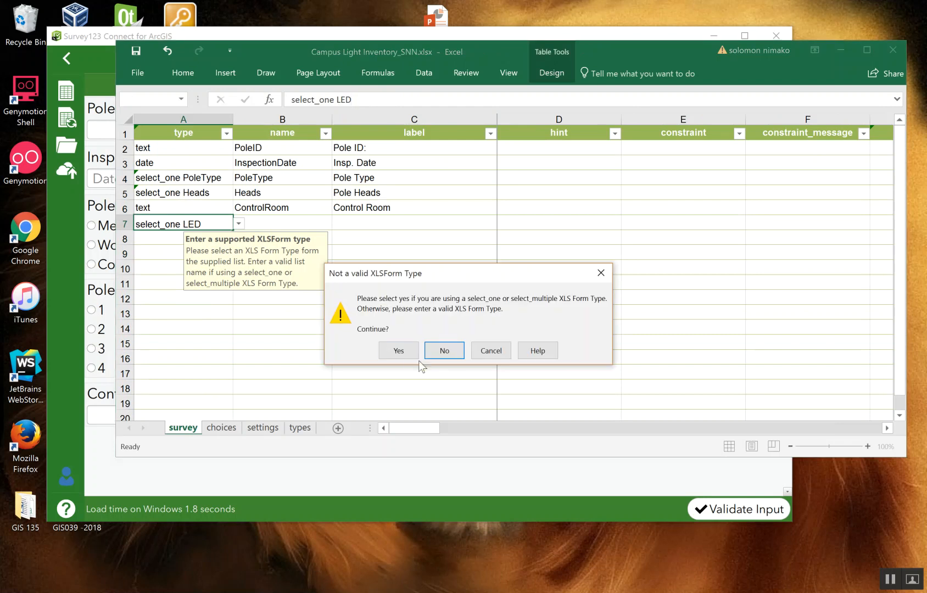
left_click(404, 353)
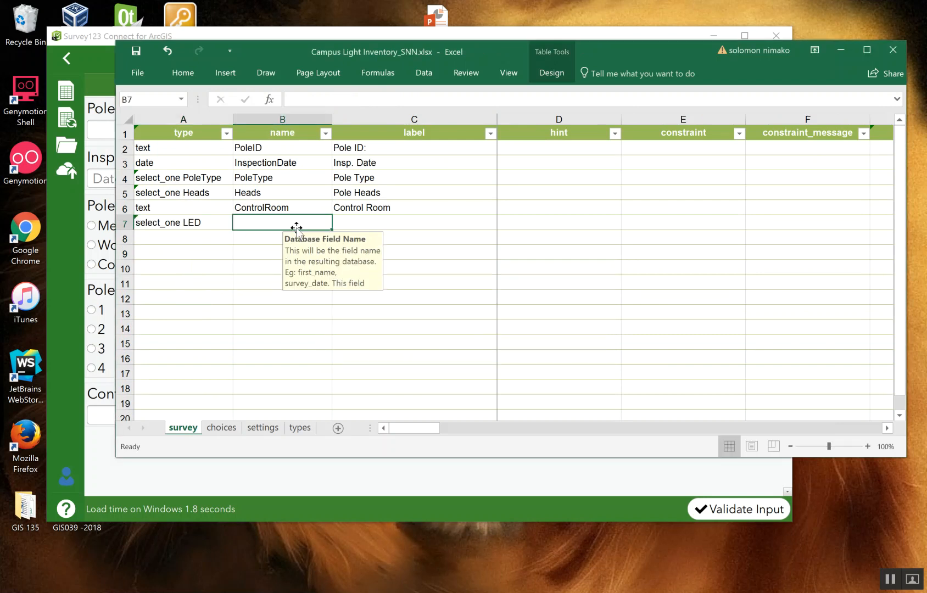
Give the row 7 question the name LED and the label LED Status
type("LED")
left_click(375, 223)
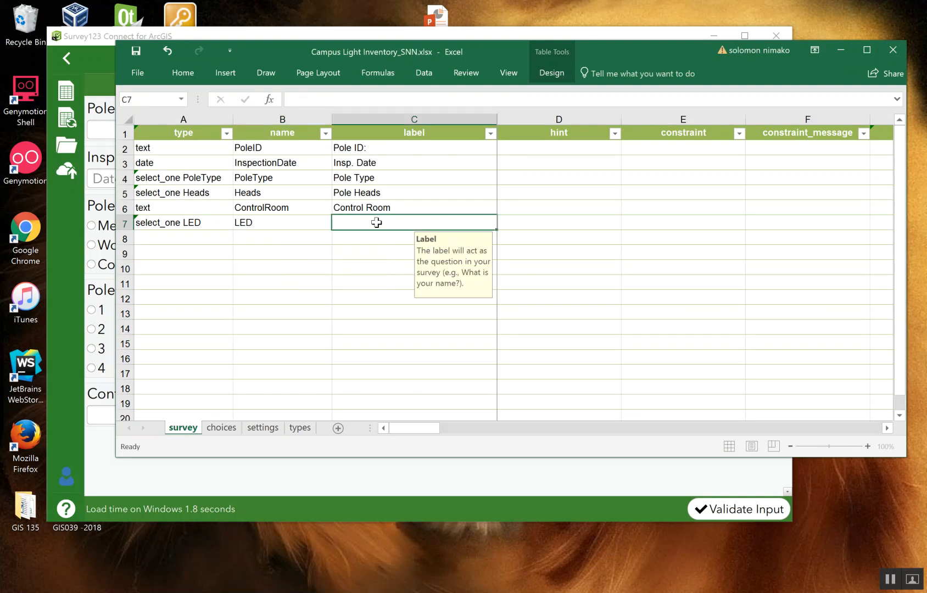
type("LED Stat")
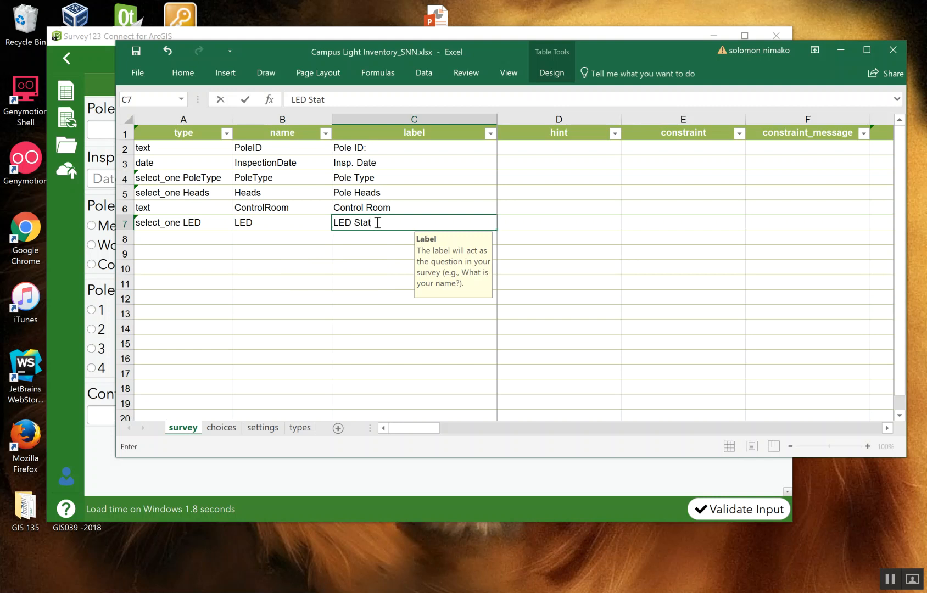
type("us")
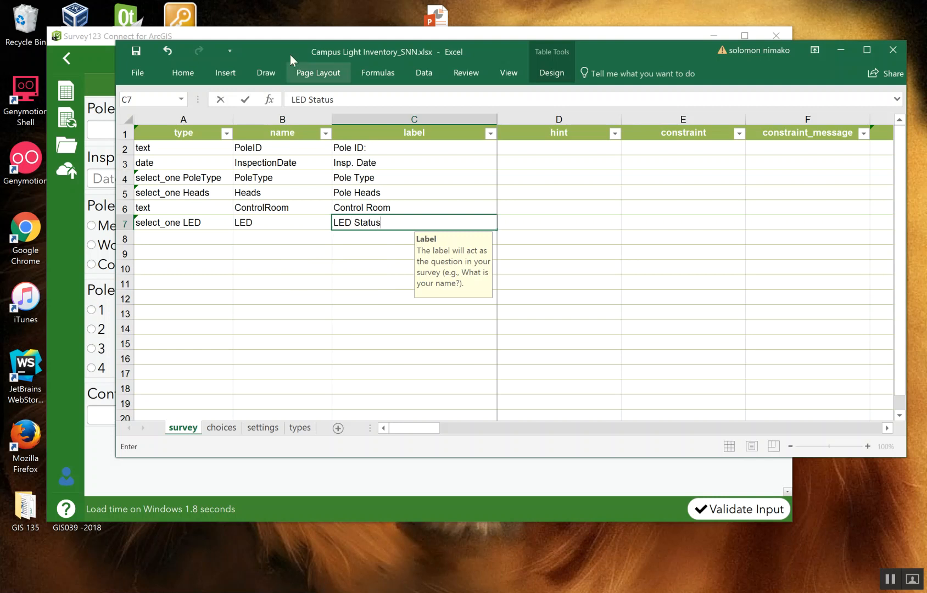
Save the workbook with the LED Status question and move its window clear of the form preview, saving once more to refresh it
left_click_drag(256, 44, 471, 129)
left_click(350, 137)
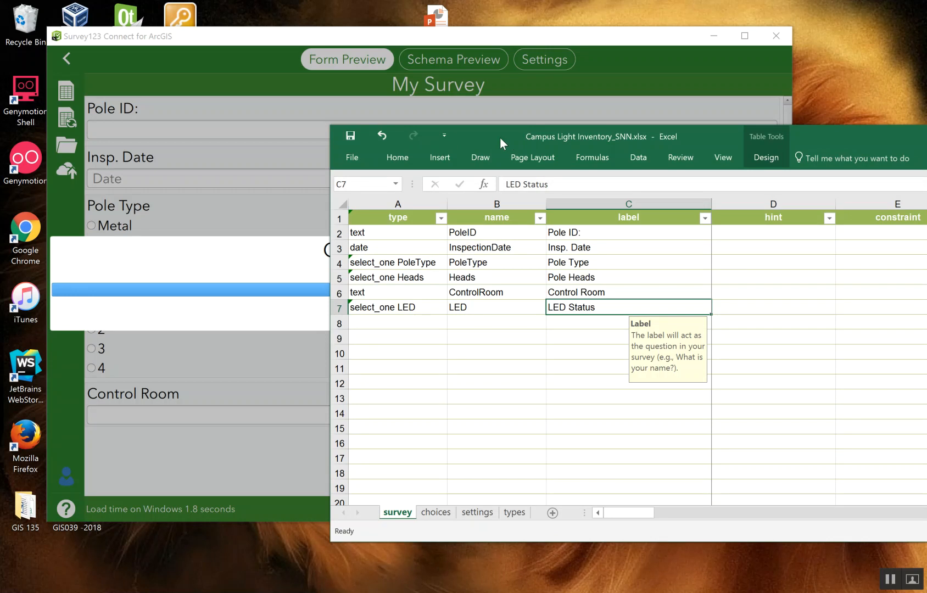
left_click_drag(500, 138, 455, 386)
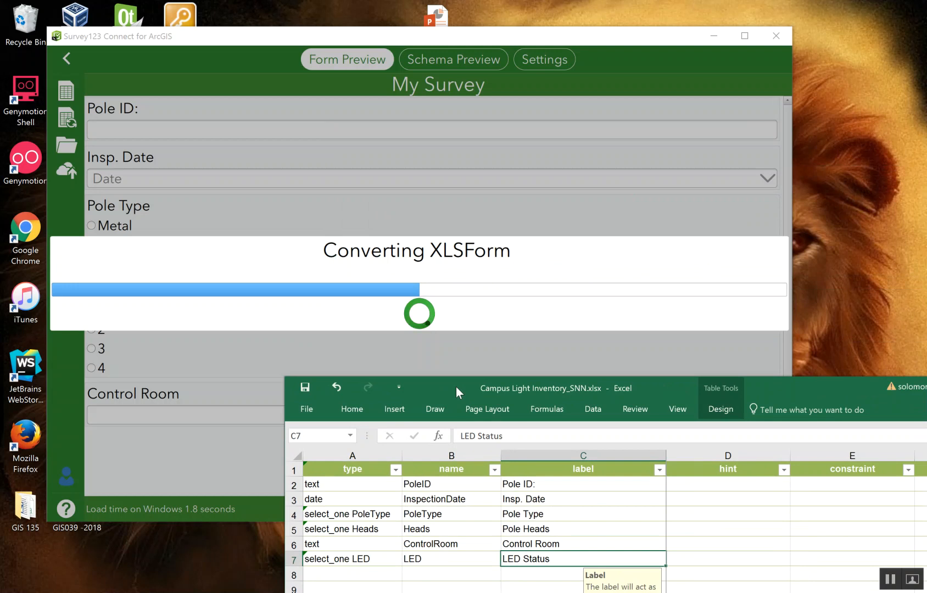
left_click_drag(676, 386, 519, 222)
left_click_drag(519, 157, 544, 80)
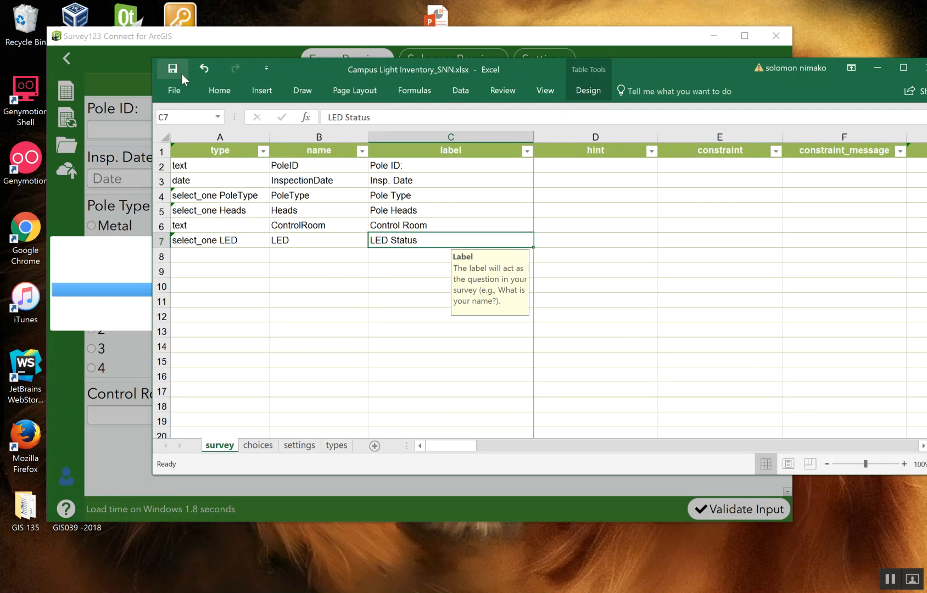
left_click_drag(326, 75, 340, 251)
left_click_drag(267, 352, 301, 122)
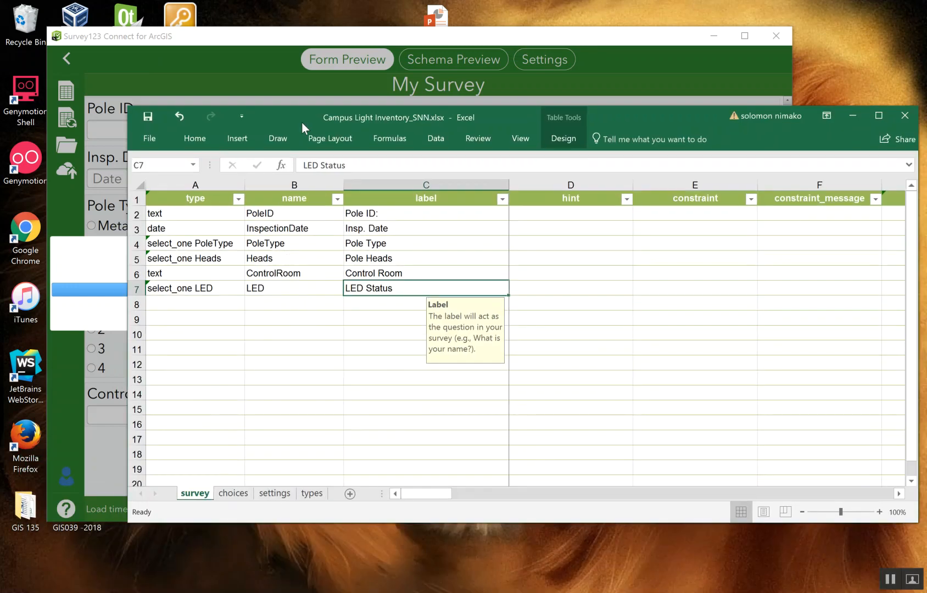
left_click(155, 122)
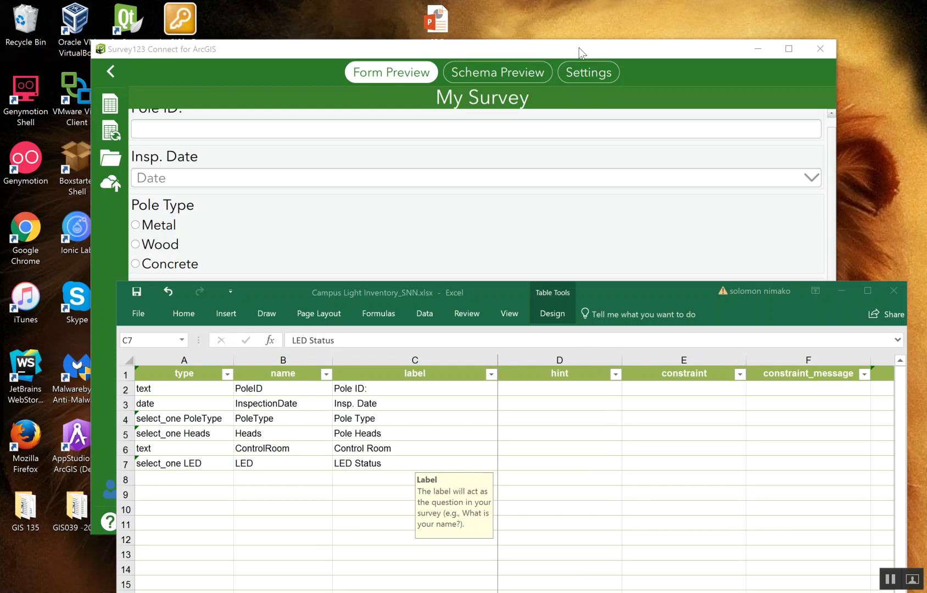
Check the LED Status choices in the Survey123 form preview, then bring the Excel workbook back over it
left_click_drag(578, 48, 561, 32)
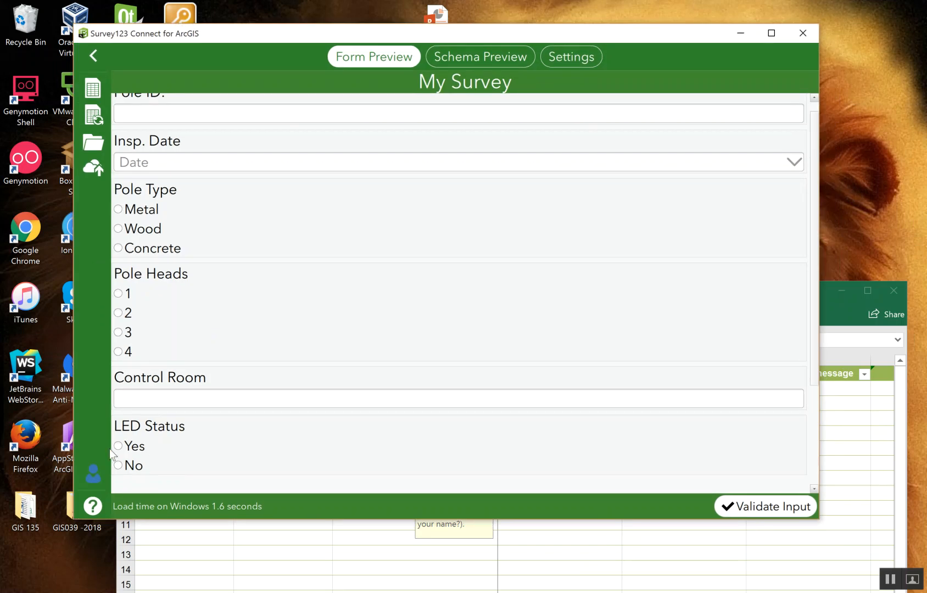
scroll(165, 429, "down", 1)
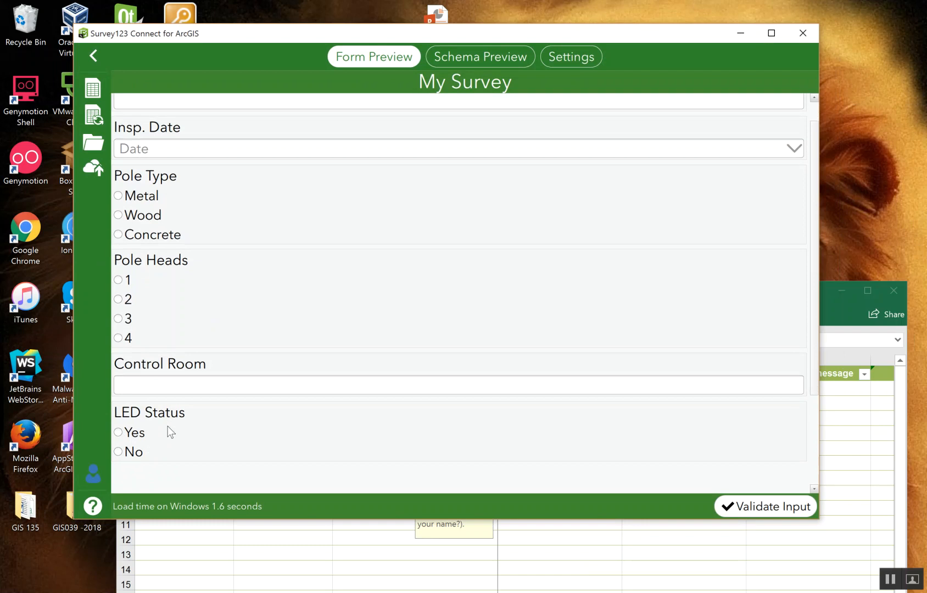
left_click(835, 309)
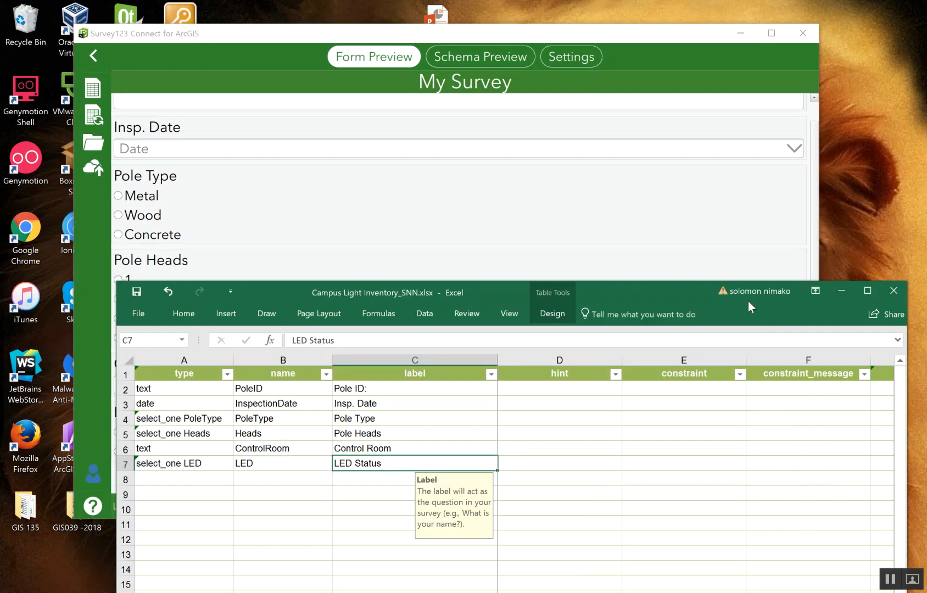
left_click_drag(620, 293, 608, 66)
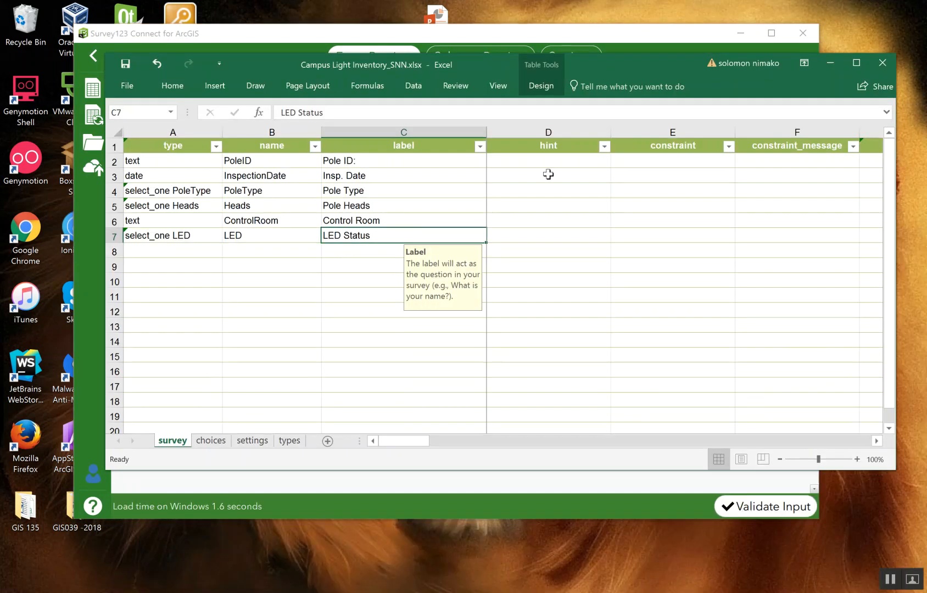
On the choices sheet, start a new list by filling list_name with Condition in rows 23 to 25
left_click(195, 249)
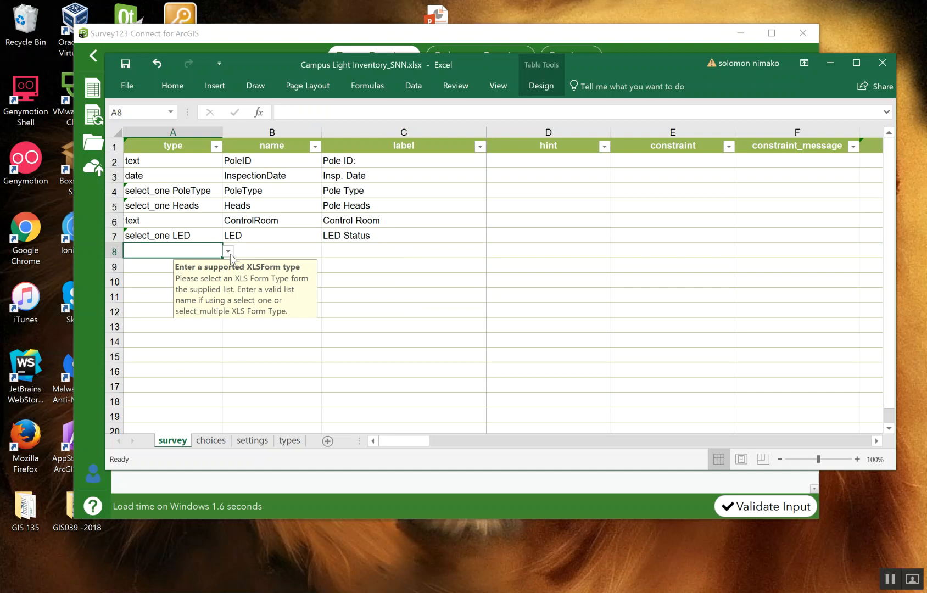
left_click(228, 251)
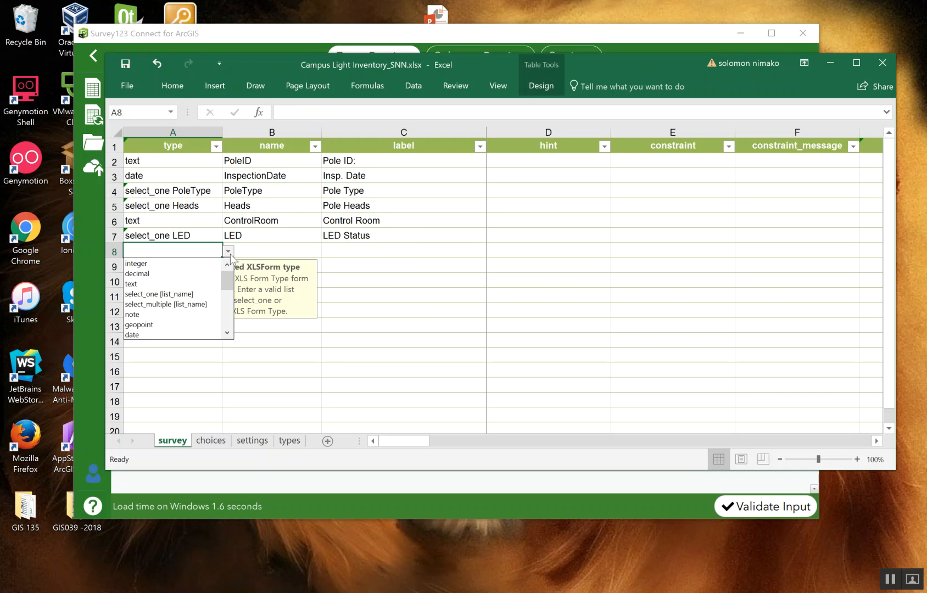
left_click(214, 442)
left_click(217, 442)
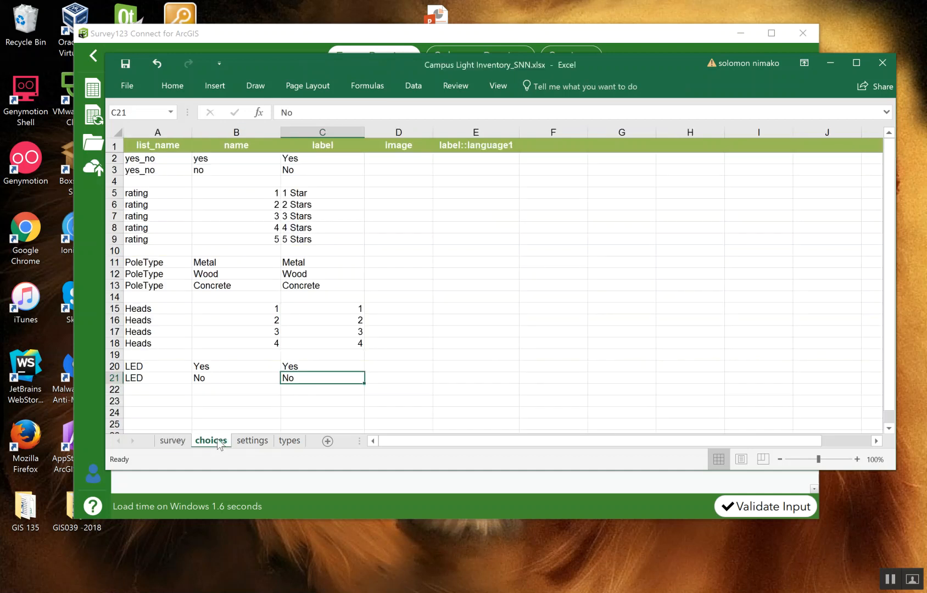
left_click(159, 400)
type("Condition")
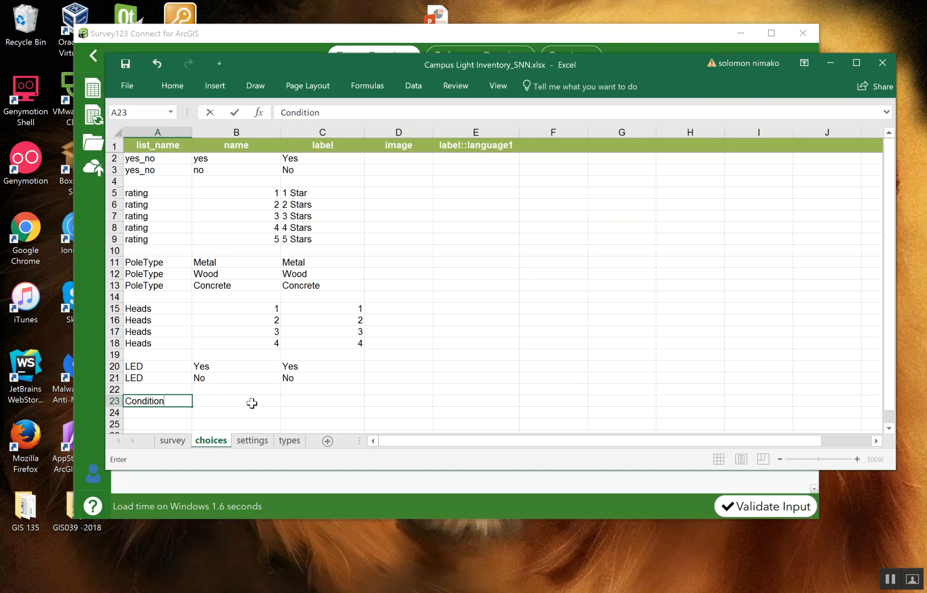
scroll(254, 388, "down", 2)
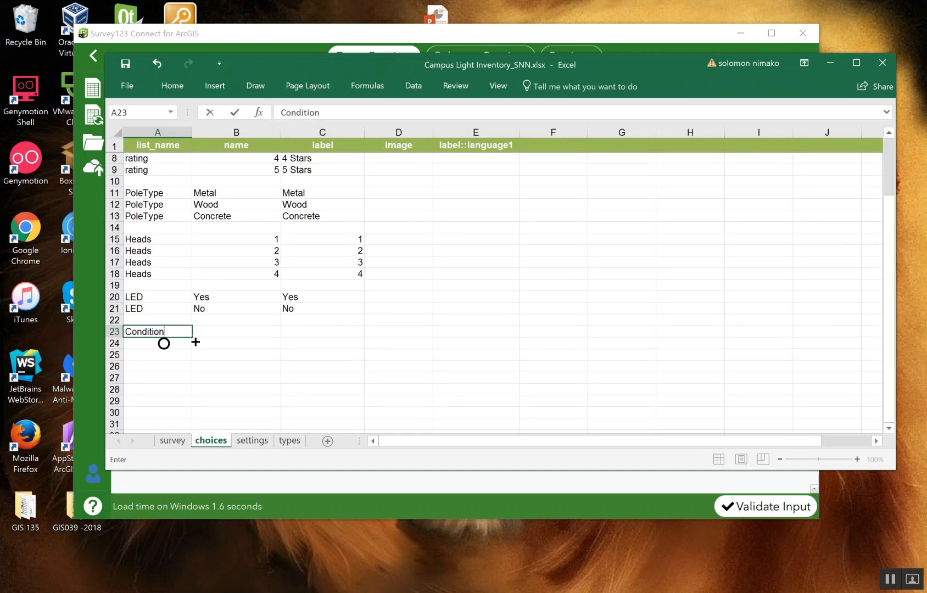
left_click_drag(191, 339, 191, 357)
Set both name and label to Good for the Condition choice in row 23 and to Bad in row 24
left_click(226, 333)
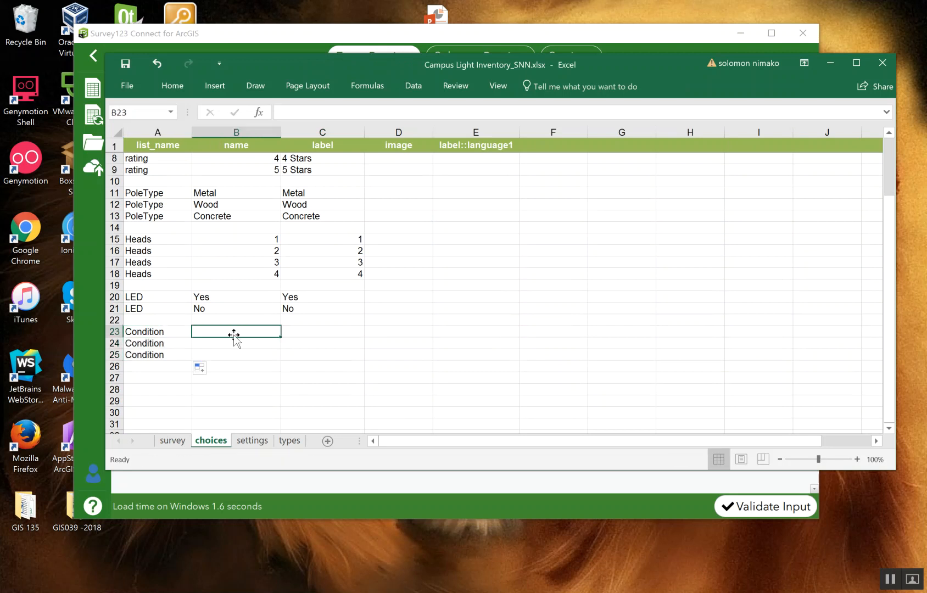
type("Good")
left_click(298, 330)
type("Good")
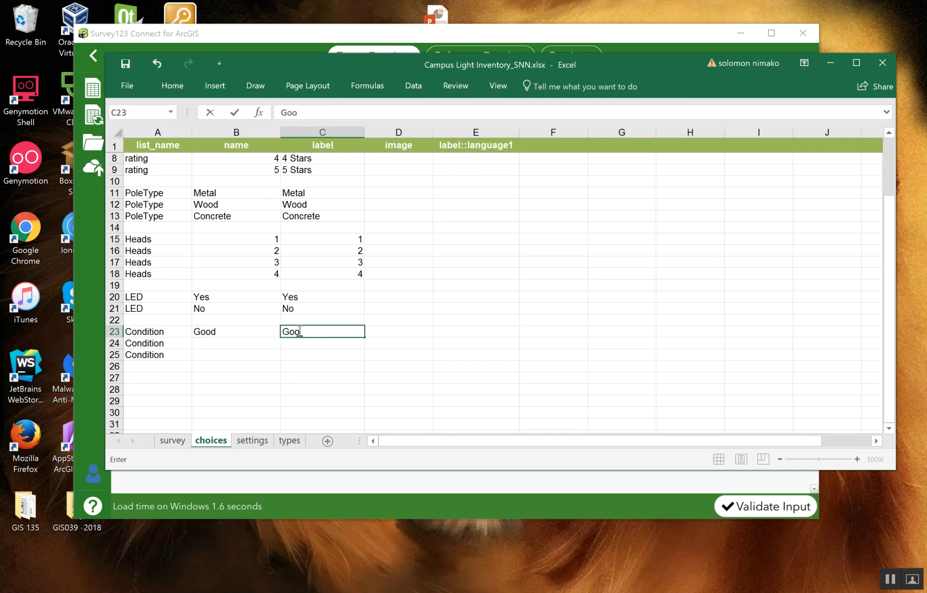
left_click(239, 344)
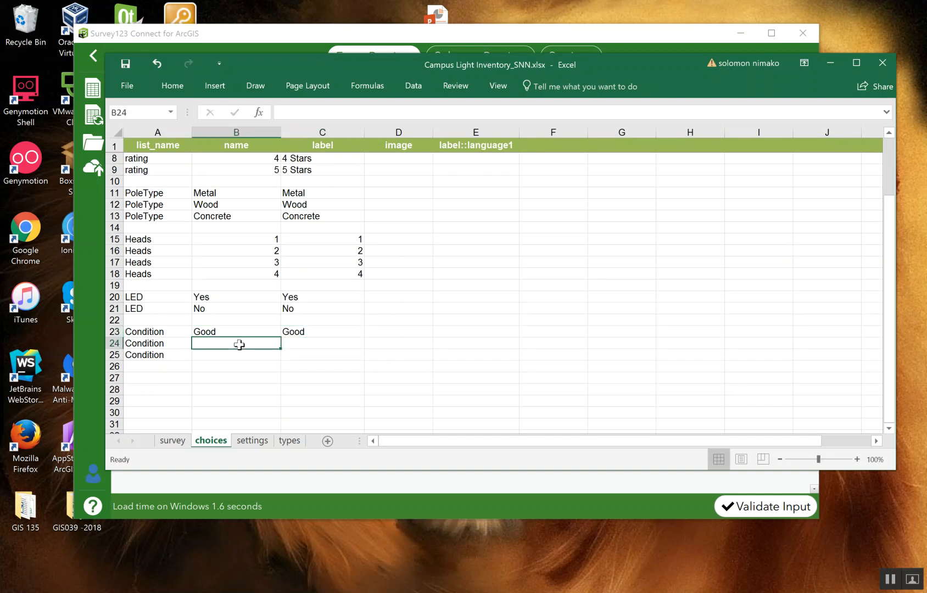
type("Bad")
left_click(295, 344)
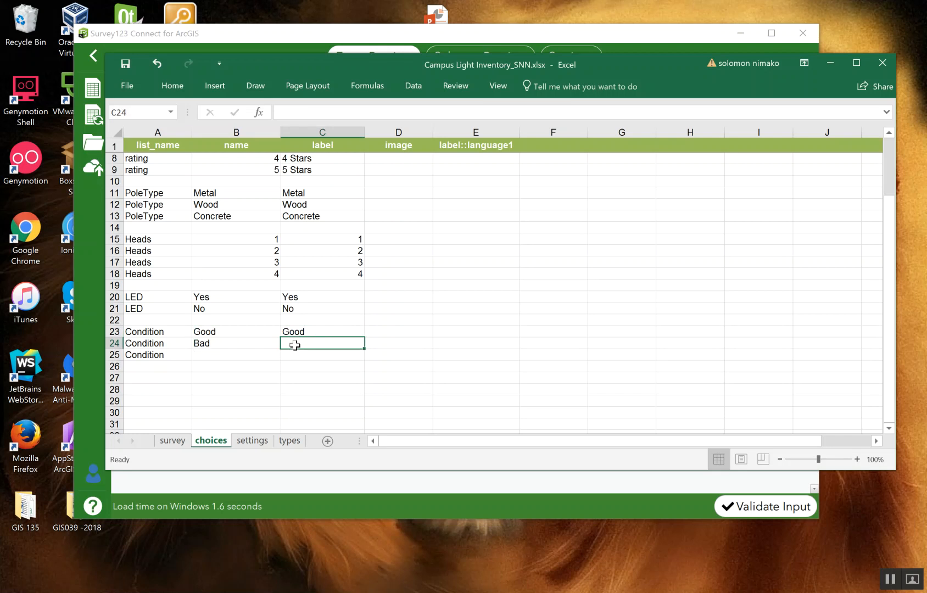
type("Bad")
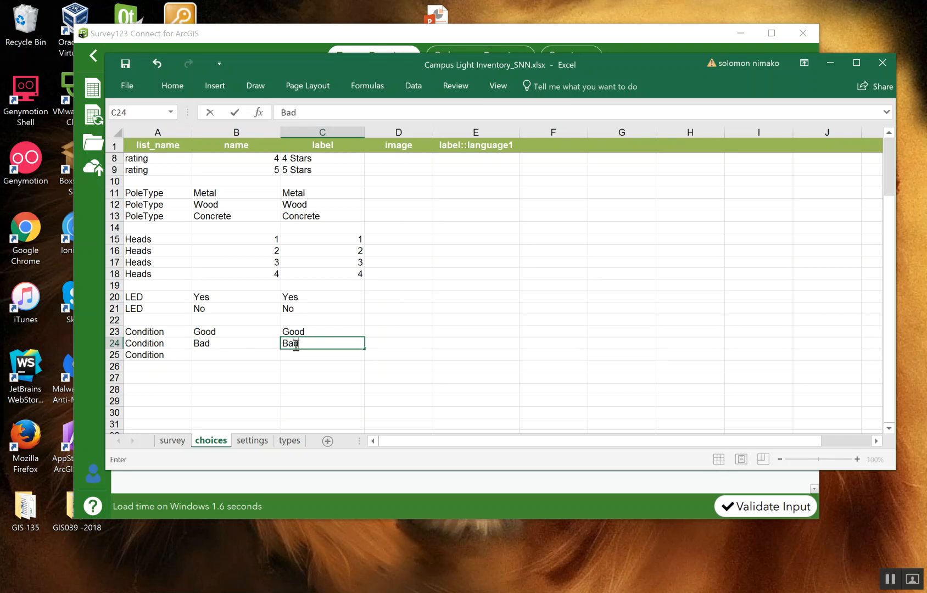
Enter NeedsReplacement, without a space, as the name of the Condition choice in row 25
left_click(217, 355)
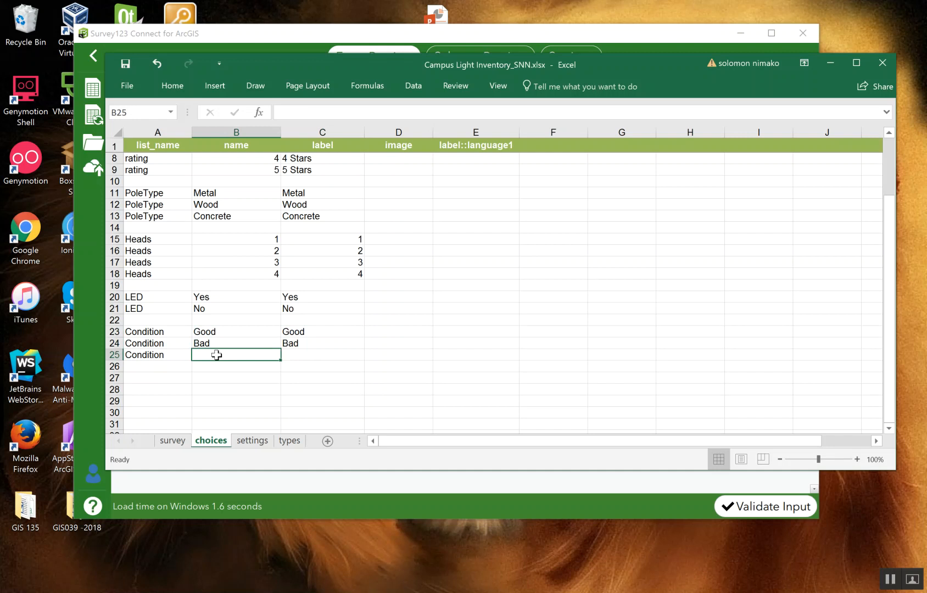
type("Need")
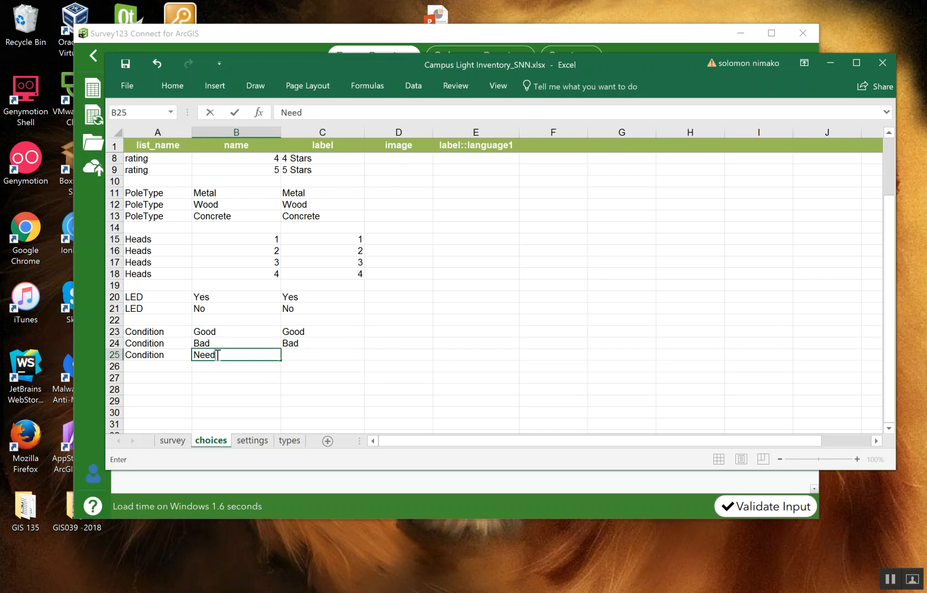
type("s Replacement")
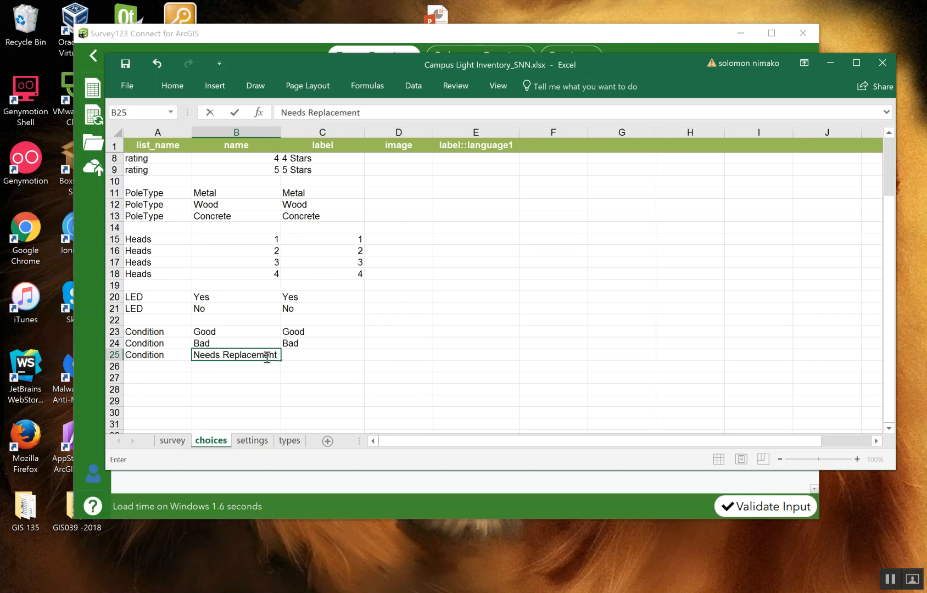
left_click(300, 357)
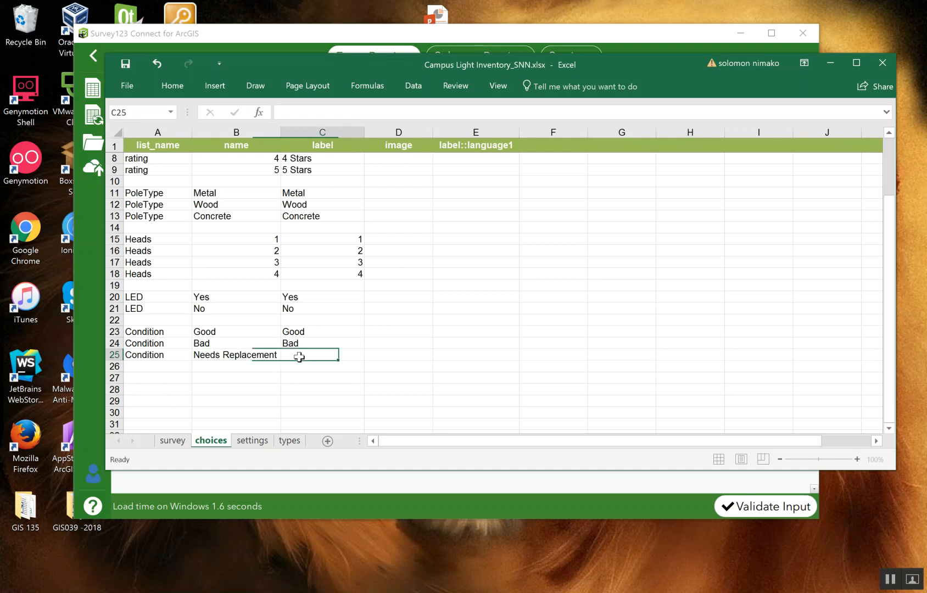
left_click(228, 355)
double_click(225, 354)
key("BackSpace")
Copy the row 25 choice name into its label and edit the label to read Needs Replacement
left_click_drag(276, 356, 195, 355)
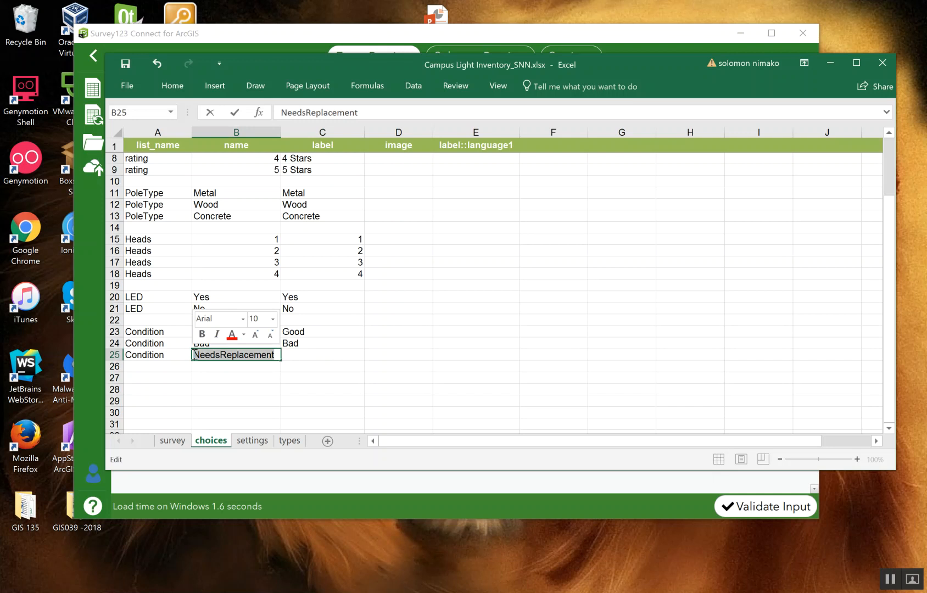
key("ctrl+c")
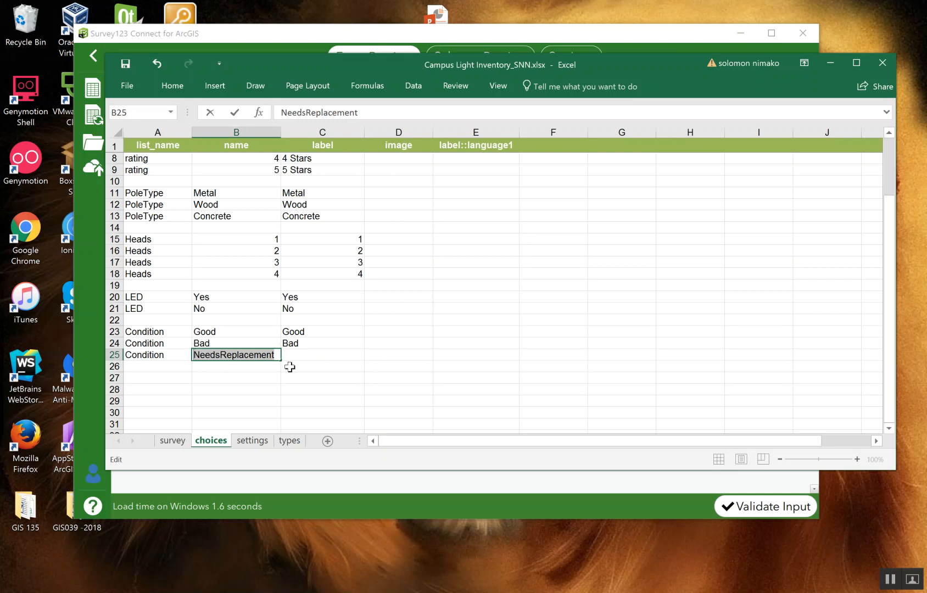
left_click(314, 359)
key("ctrl+v")
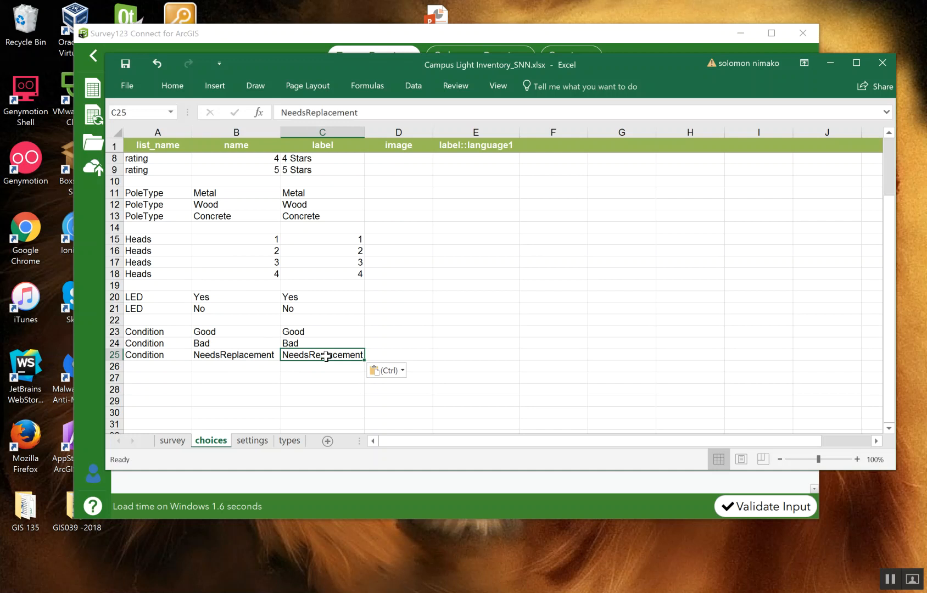
double_click(313, 357)
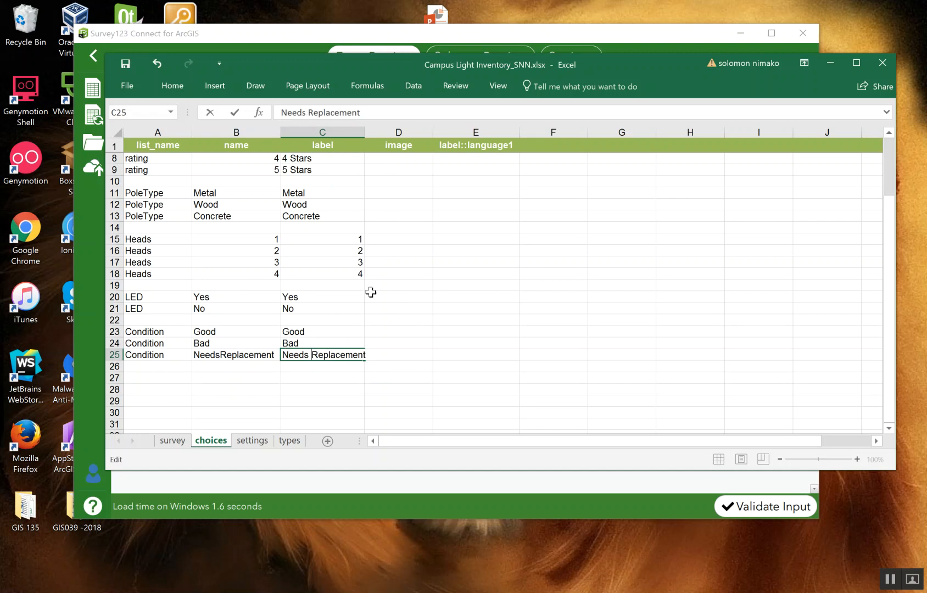
left_click(364, 132)
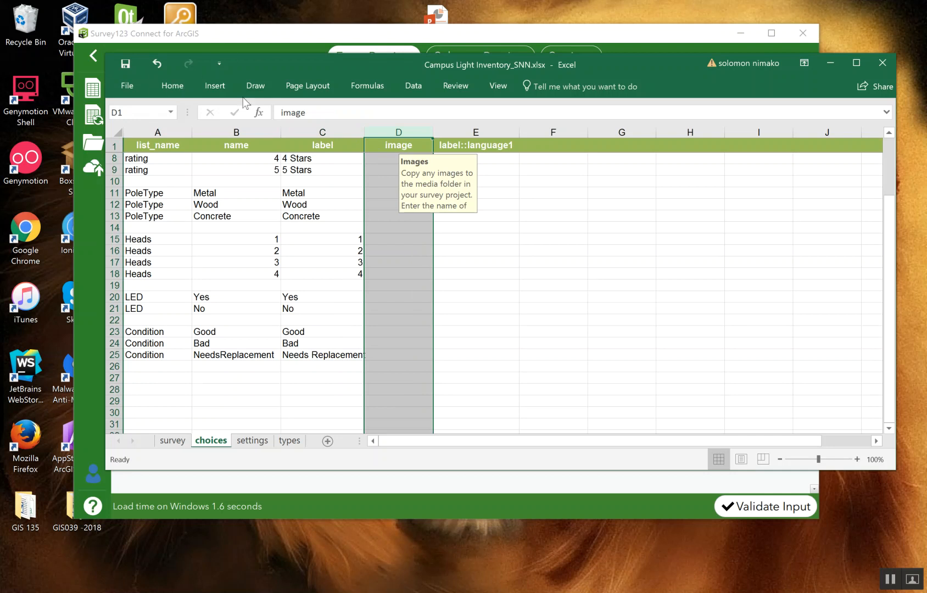
On the survey sheet, set row 8's type to select_one Condition and accept the custom type entry
left_click(172, 441)
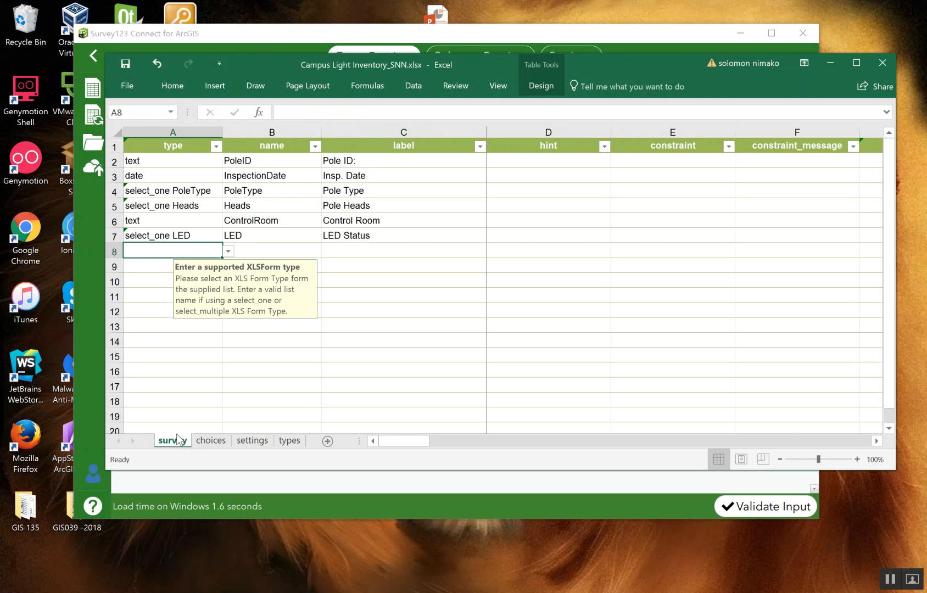
left_click(228, 251)
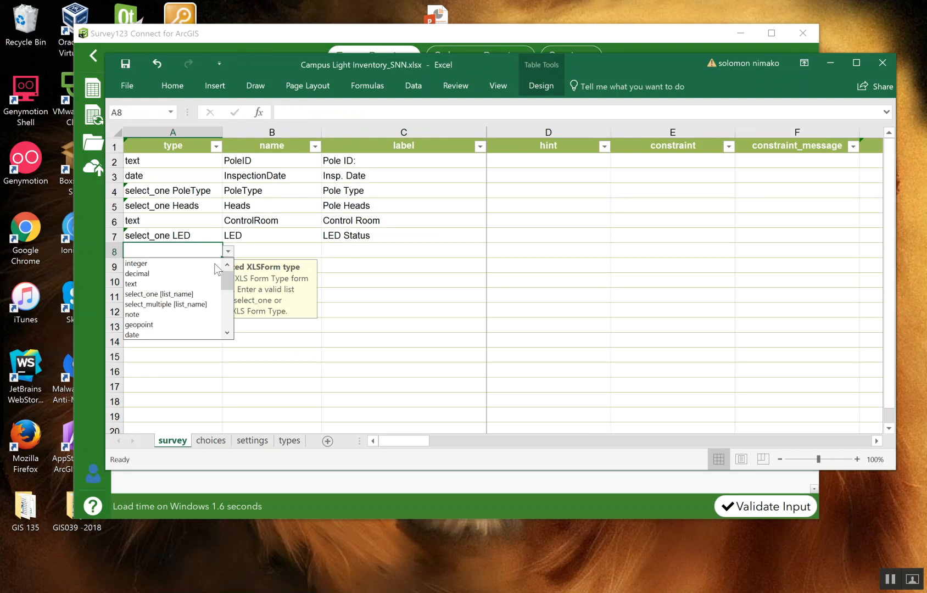
left_click(182, 294)
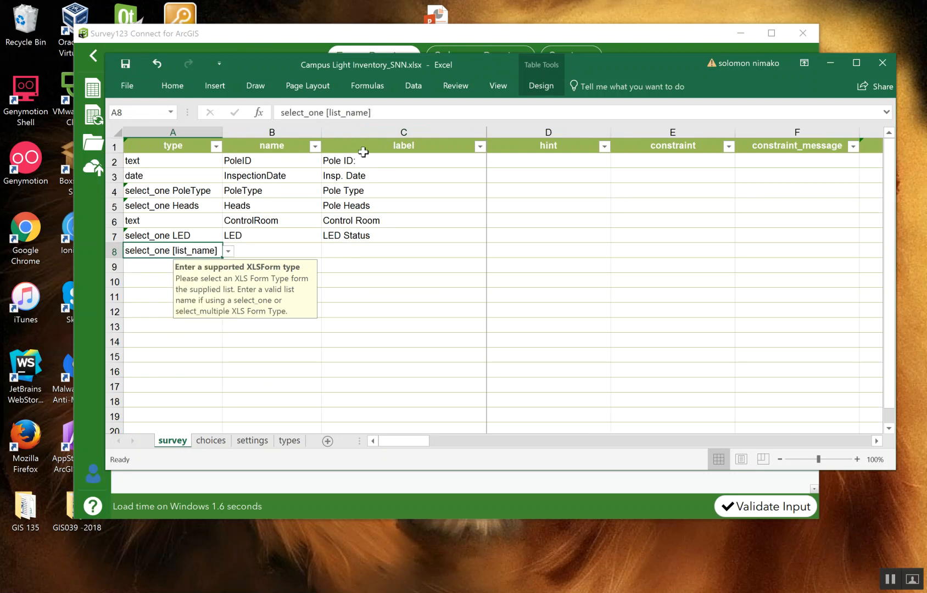
left_click(376, 112)
left_click_drag(376, 112, 326, 115)
type("Condition")
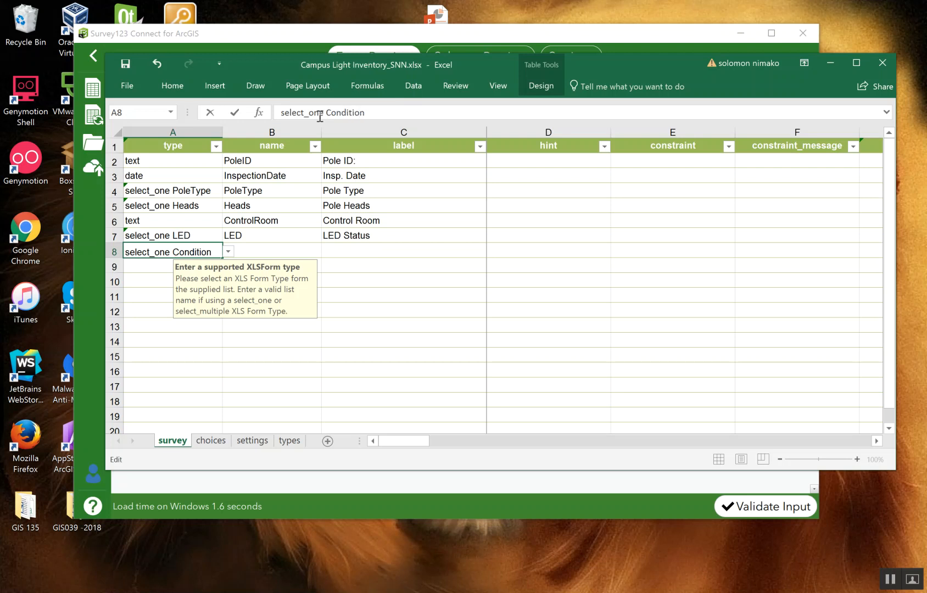
key("Return")
left_click(399, 350)
Enter Condition as the name of the row 8 question and accept it despite the field name rules
left_click(272, 250)
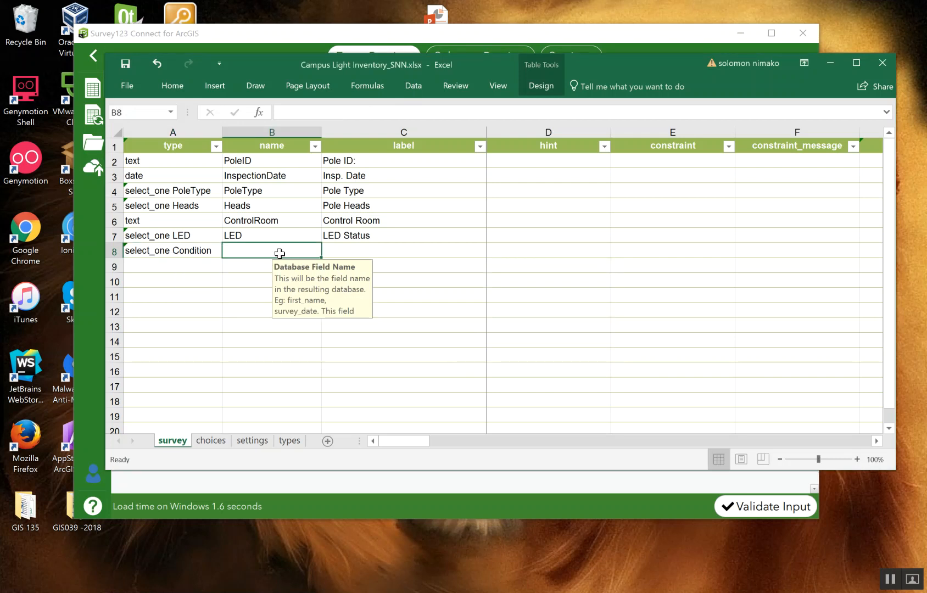
type("Condition")
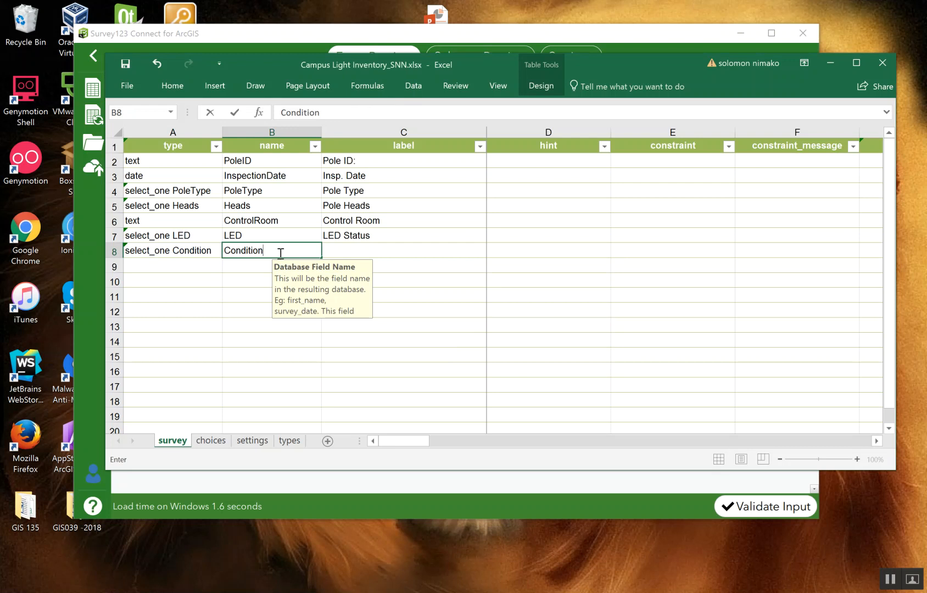
left_click(375, 249)
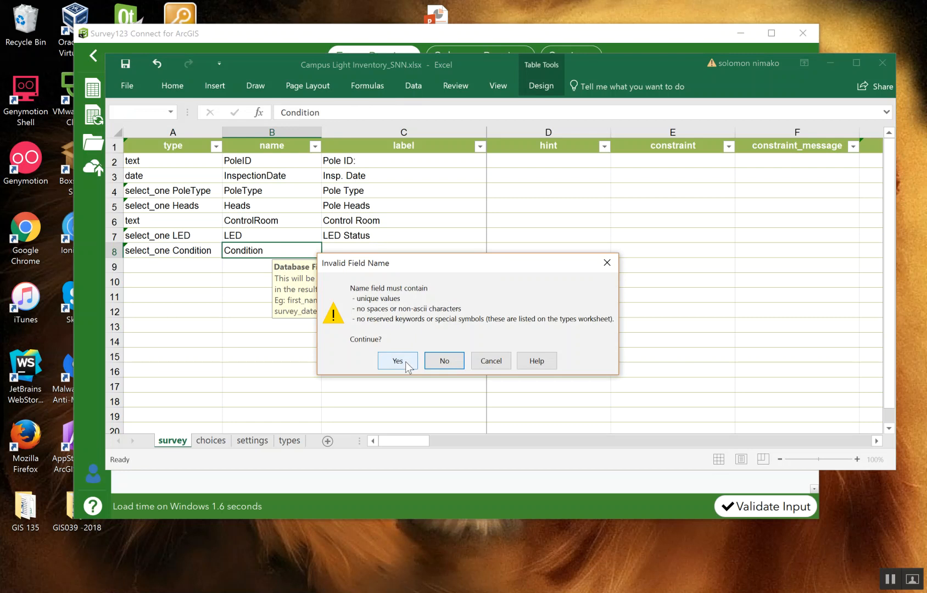
left_click(405, 361)
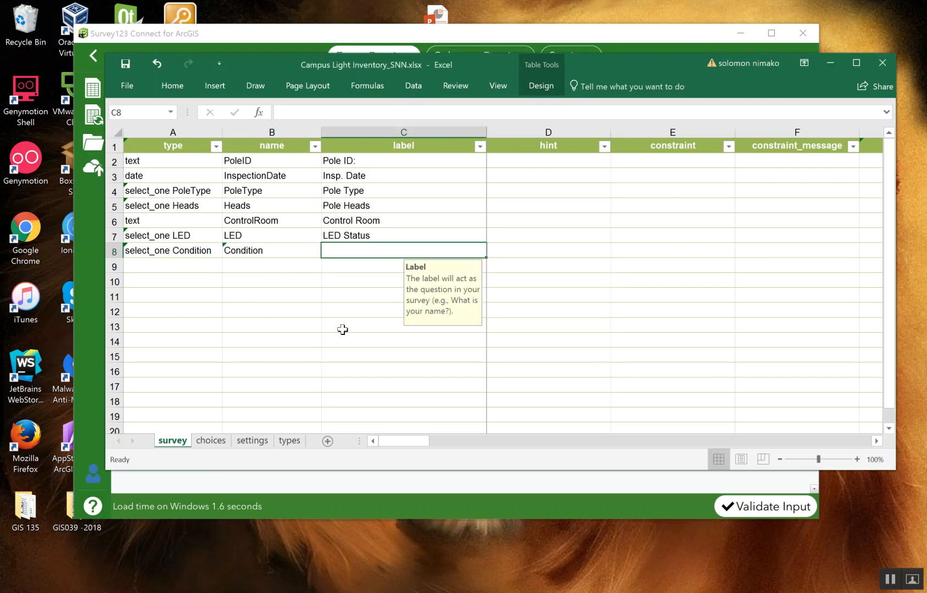
Change the name of the row 8 question from Condition to PoleCondition
left_click(238, 251)
double_click(240, 251)
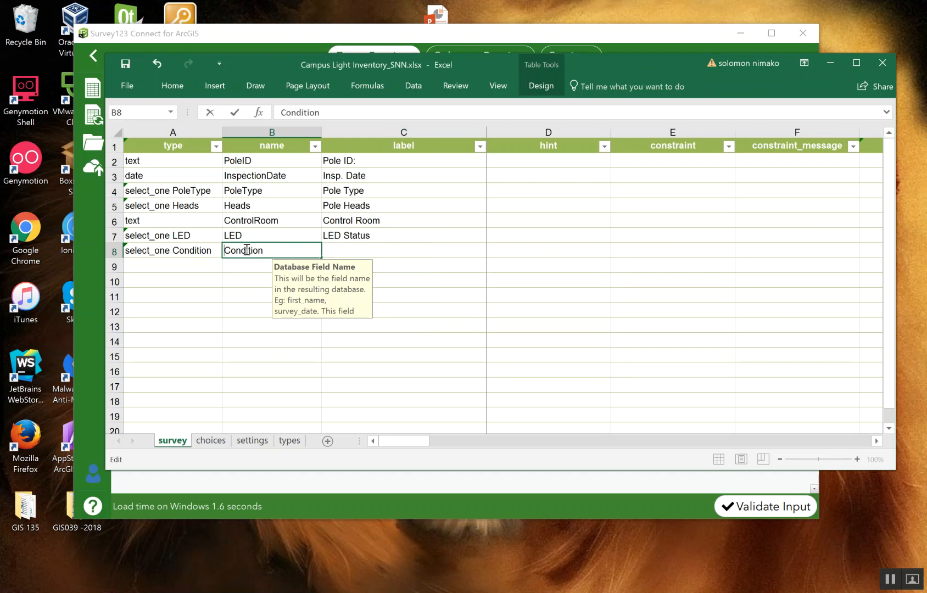
type("Pole")
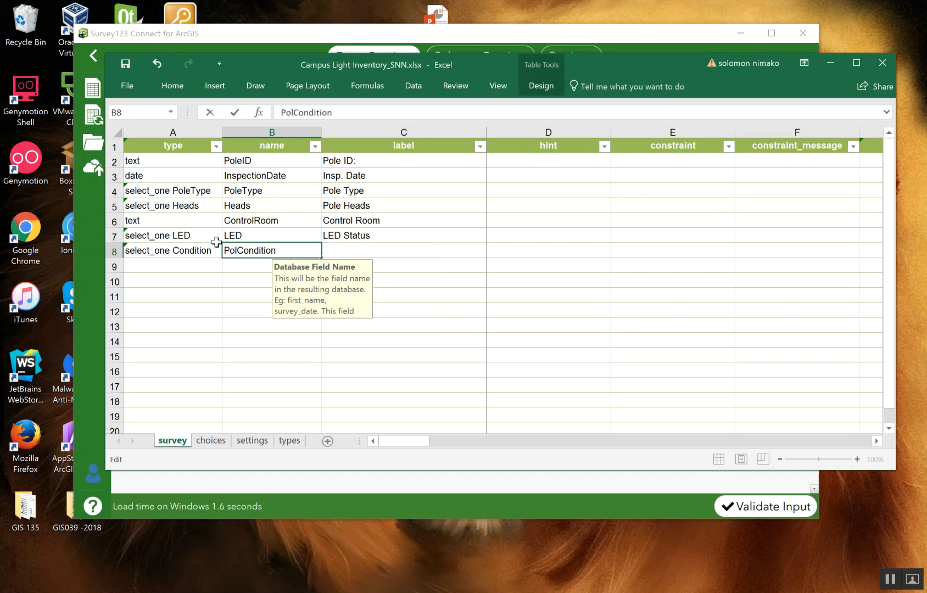
Enter Pole Condition as the label of the row 8 question
left_click(358, 248)
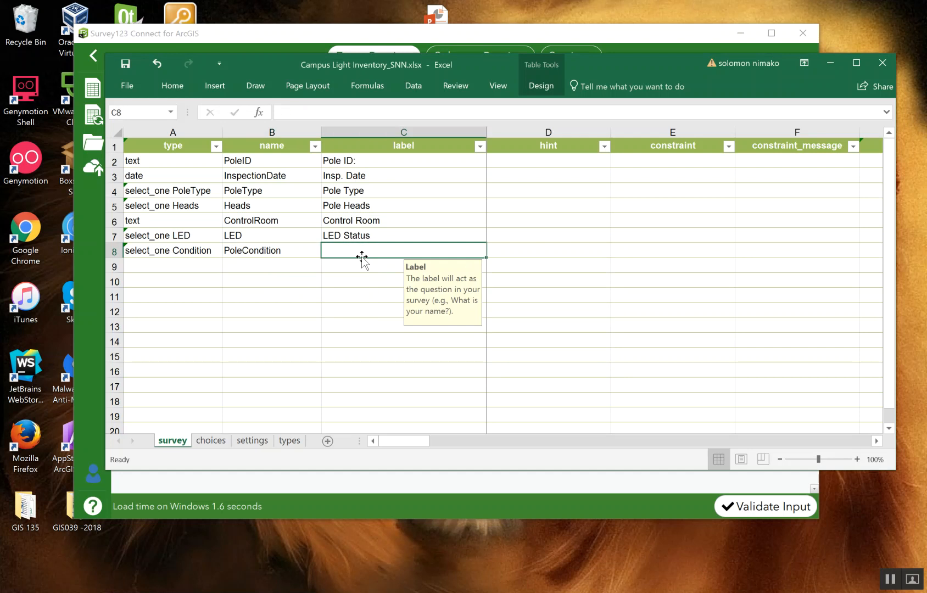
type("Pole Condui")
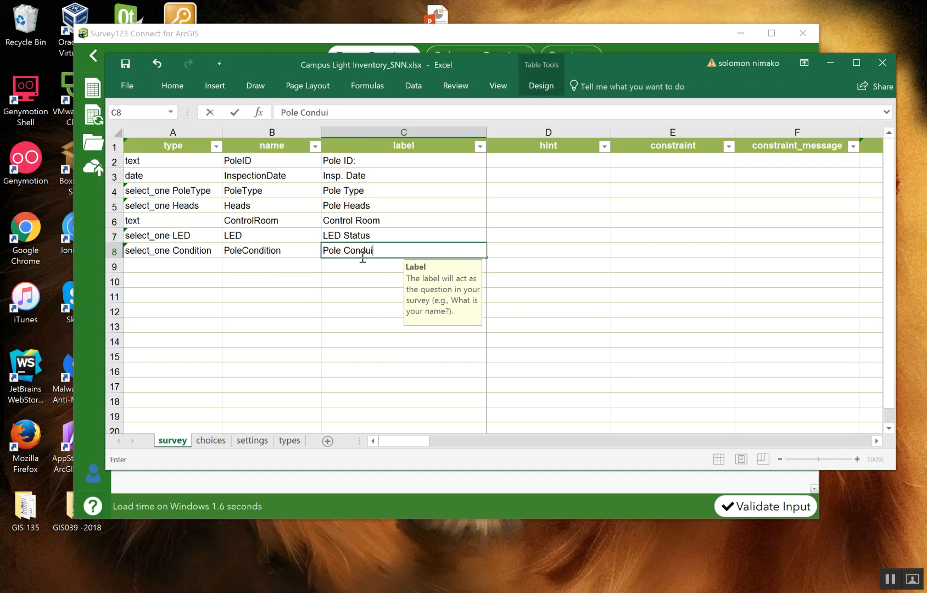
key("BackSpace")
key("BackSpace")
type("ition")
left_click(188, 264)
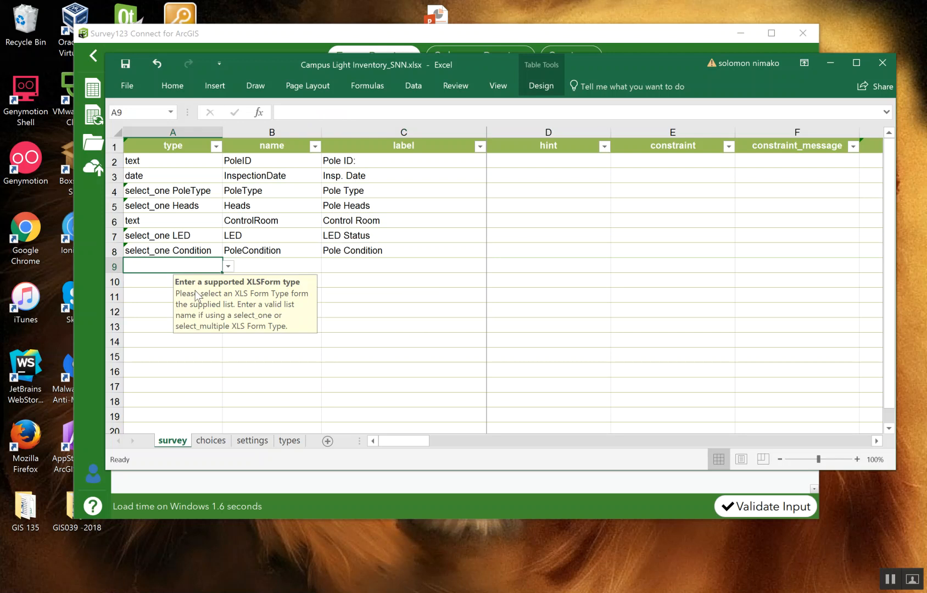
Save the workbook as Campus Light Inventory_SNN.xlsx, replacing the existing file
left_click_drag(273, 59, 461, 153)
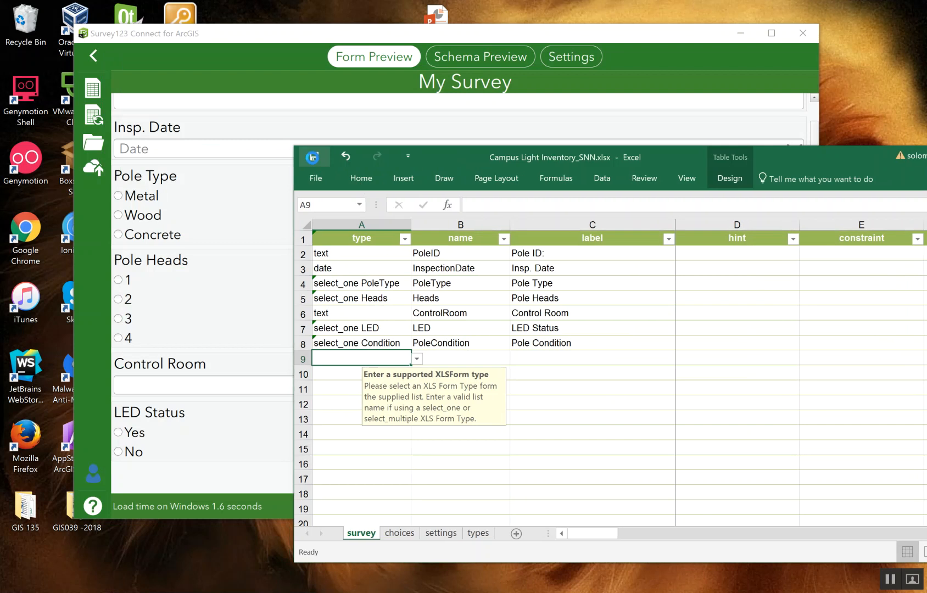
left_click(314, 159)
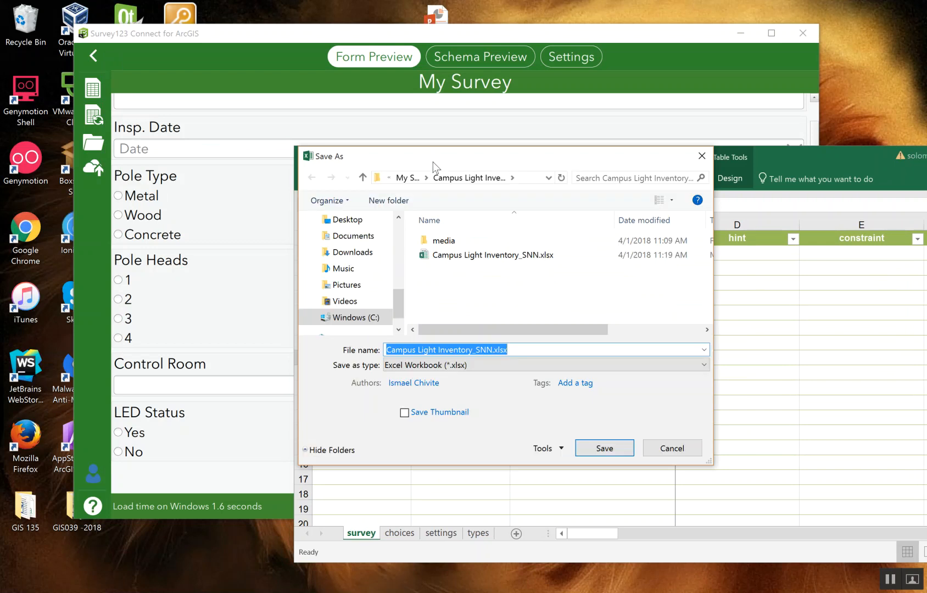
left_click(604, 449)
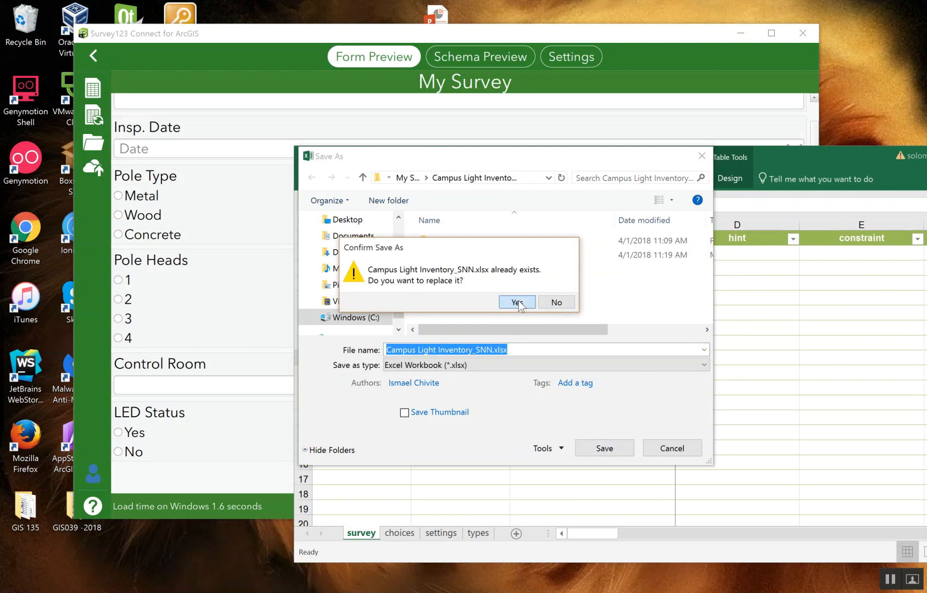
left_click(519, 303)
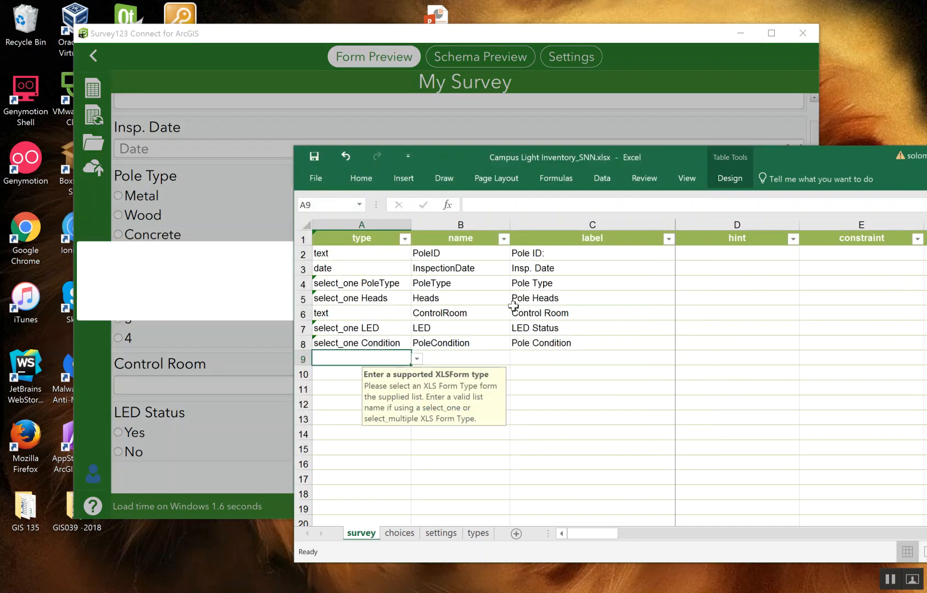
Switch to Survey123 Connect and check the Pole Condition question and its choices in the form preview
left_click_drag(454, 163, 502, 338)
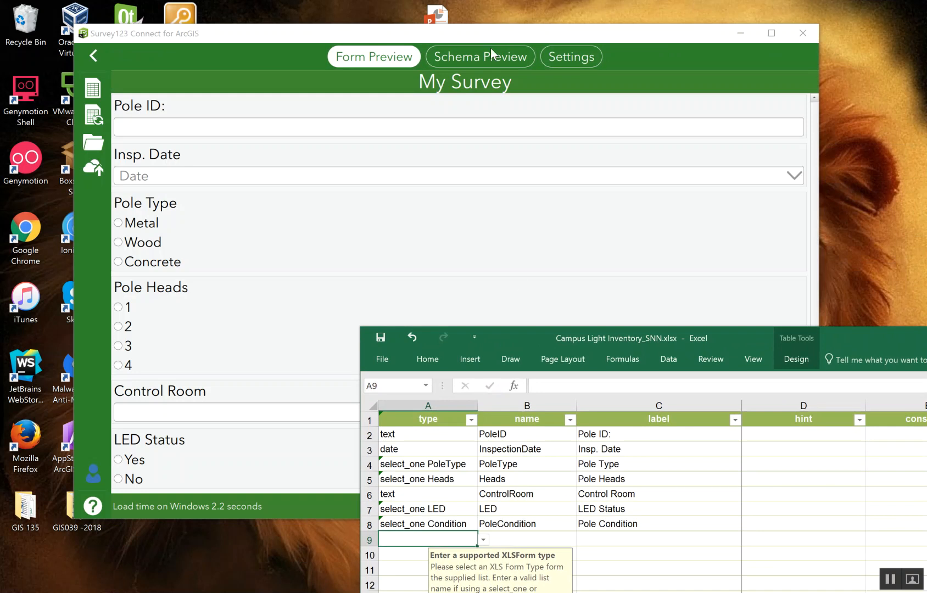
left_click_drag(490, 34, 438, 13)
left_click_drag(763, 269, 760, 423)
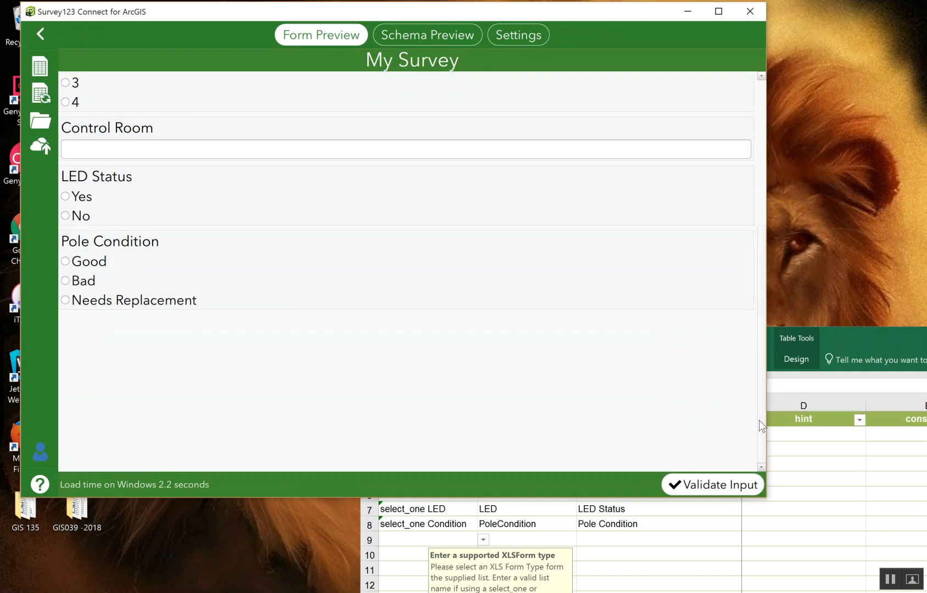
Back in the Excel survey sheet, add a geopoint question in row 9 with Location as both name and label
left_click_drag(862, 336, 596, 66)
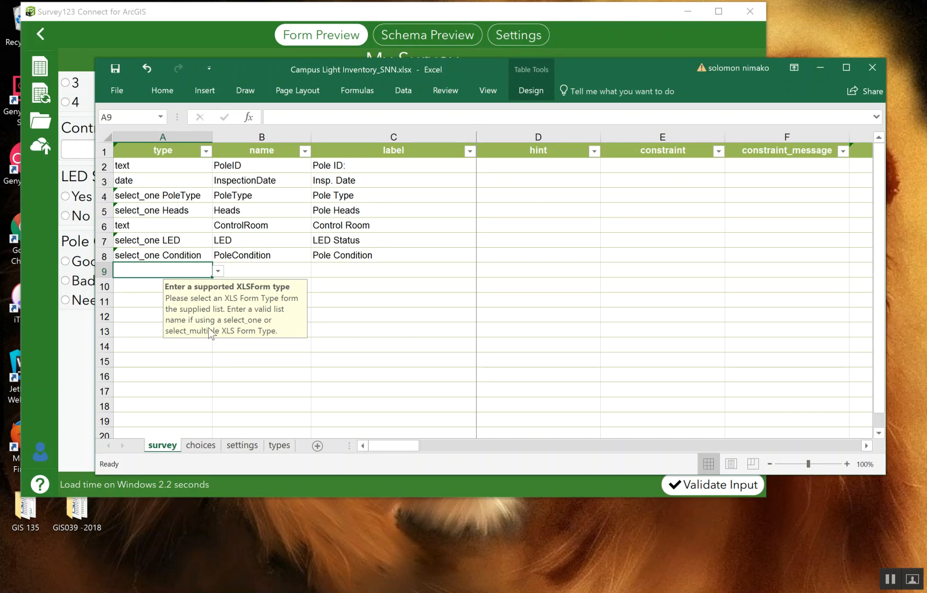
left_click(217, 271)
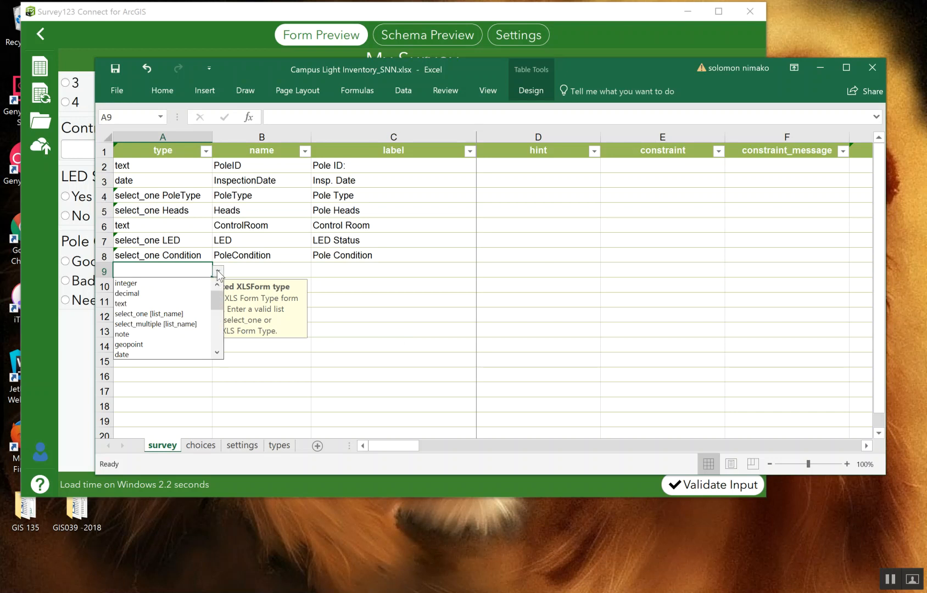
left_click(131, 344)
left_click(256, 271)
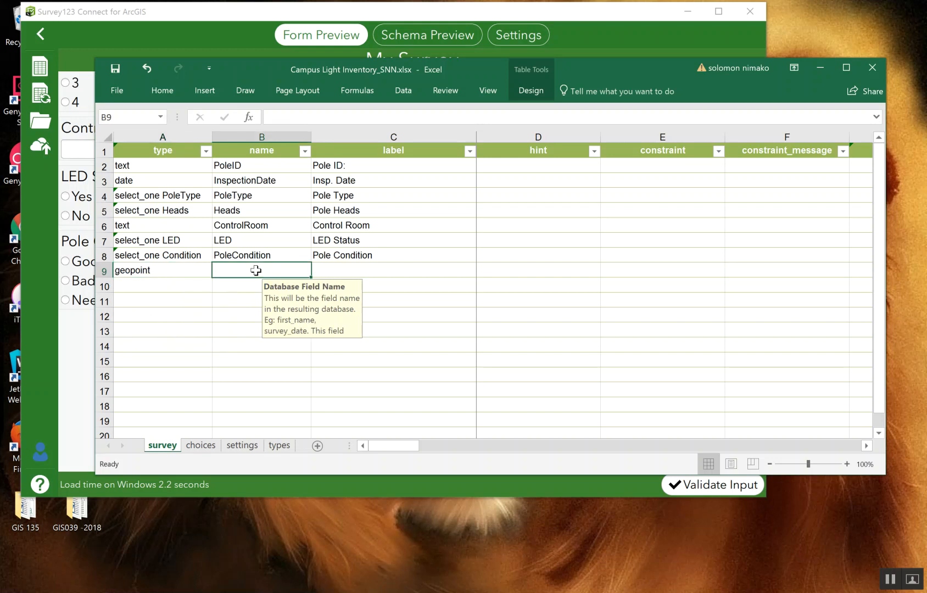
type("Location")
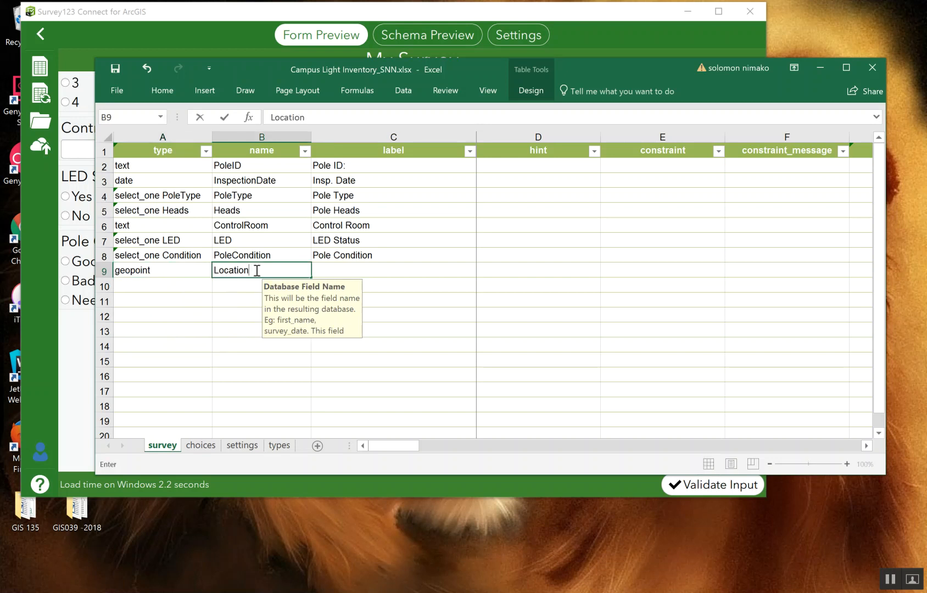
left_click(397, 269)
type("Location")
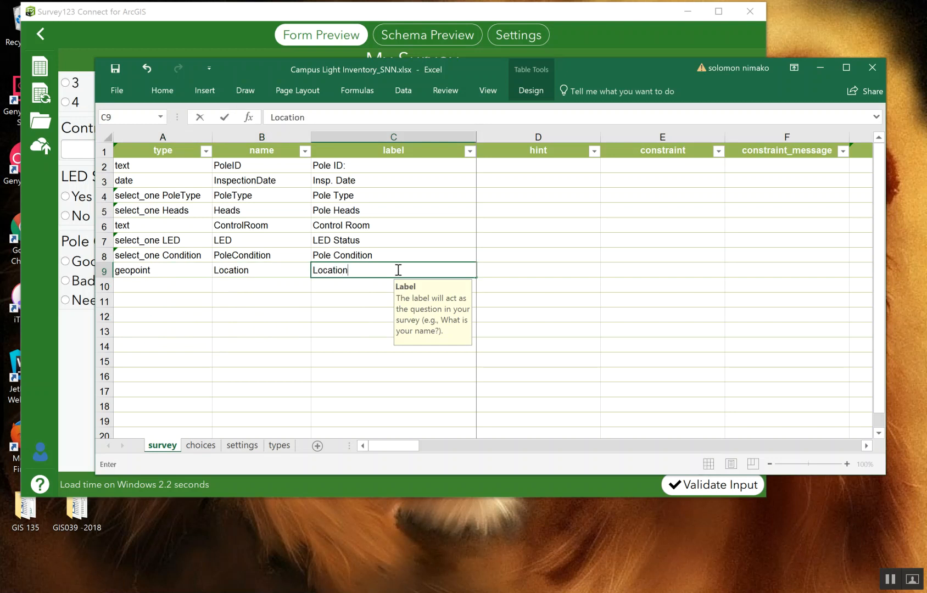
Save the workbook and check the Location map question in the Survey123 Connect form preview
left_click_drag(236, 66, 543, 82)
left_click(426, 84)
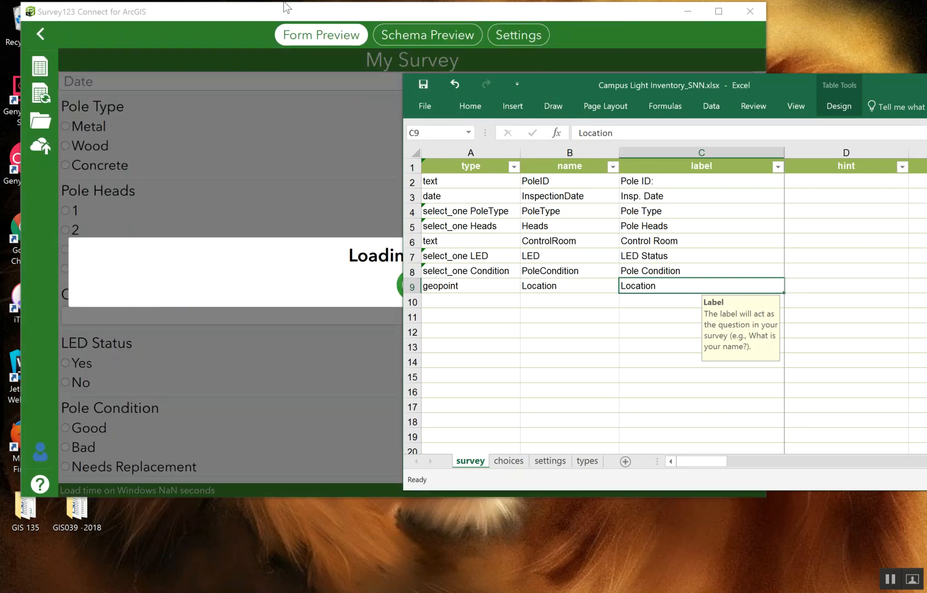
left_click(208, 12)
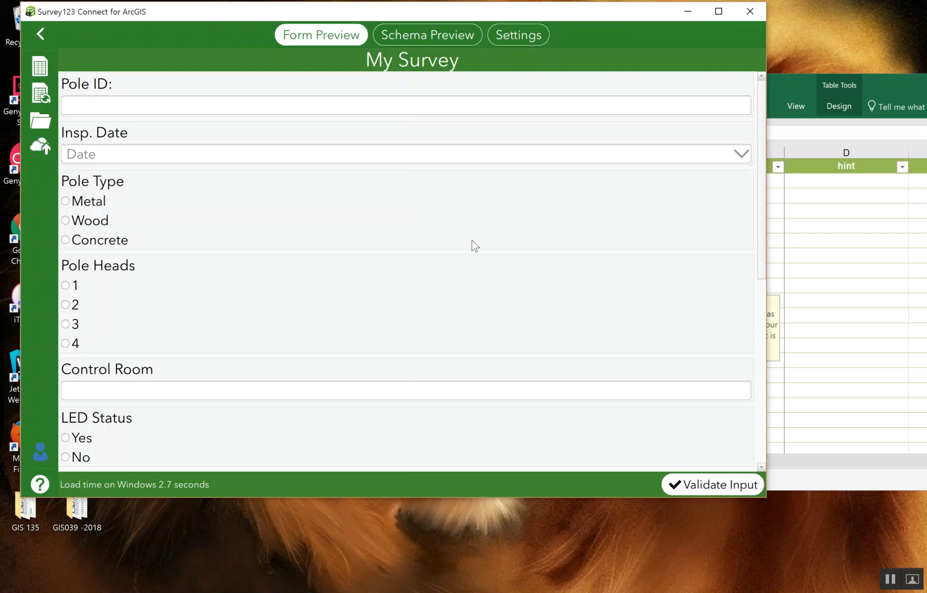
scroll(471, 240, "down", 2)
scroll(472, 236, "down", 5)
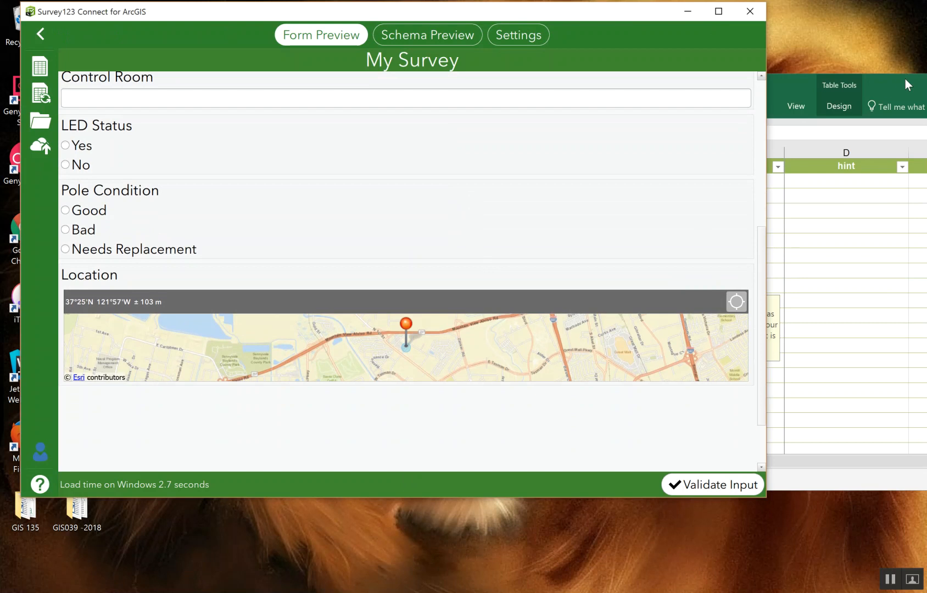
Back in the Excel survey sheet, set the type of the row 10 question to note
left_click_drag(891, 78, 481, 42)
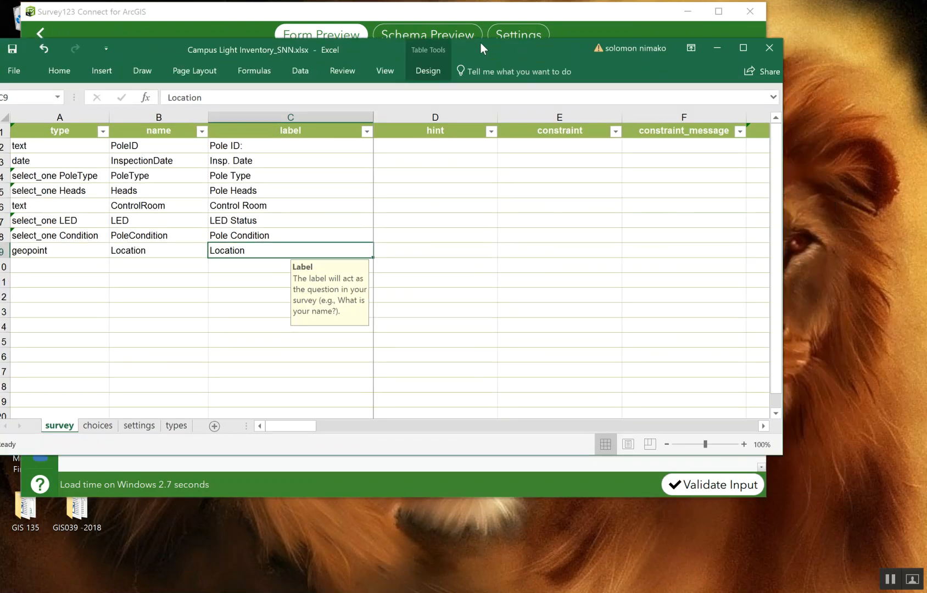
left_click_drag(200, 48, 350, 49)
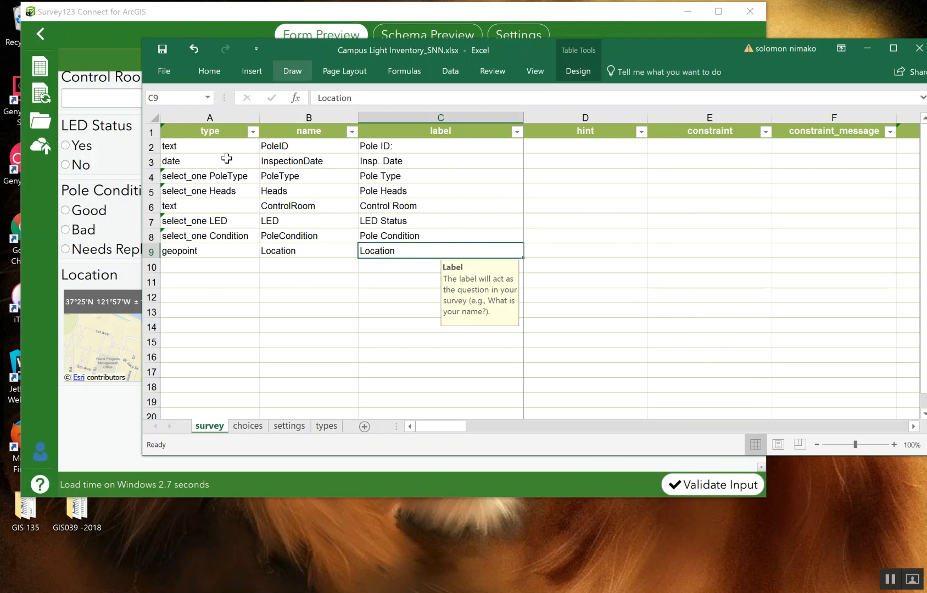
left_click(184, 267)
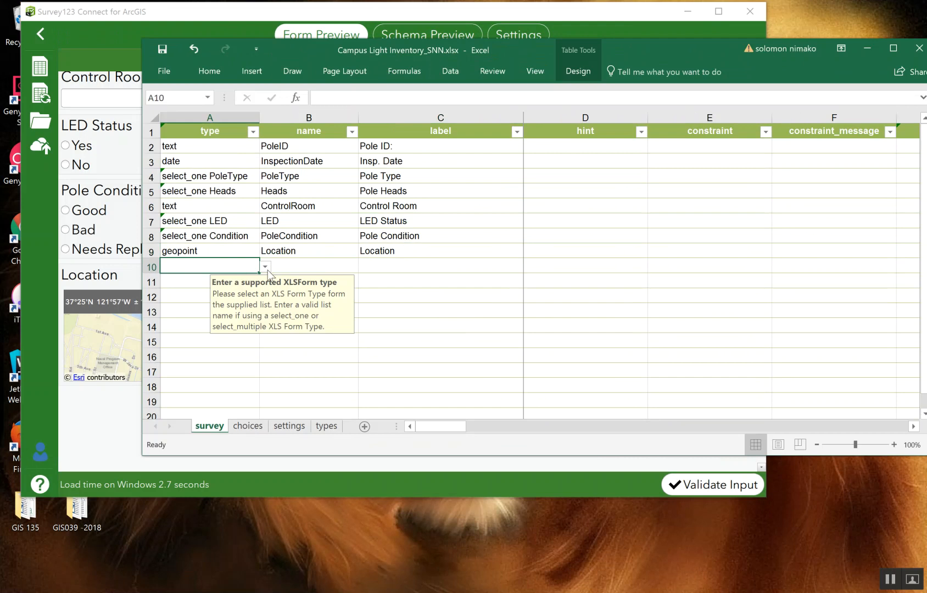
left_click(265, 267)
scroll(268, 309, "down", 1)
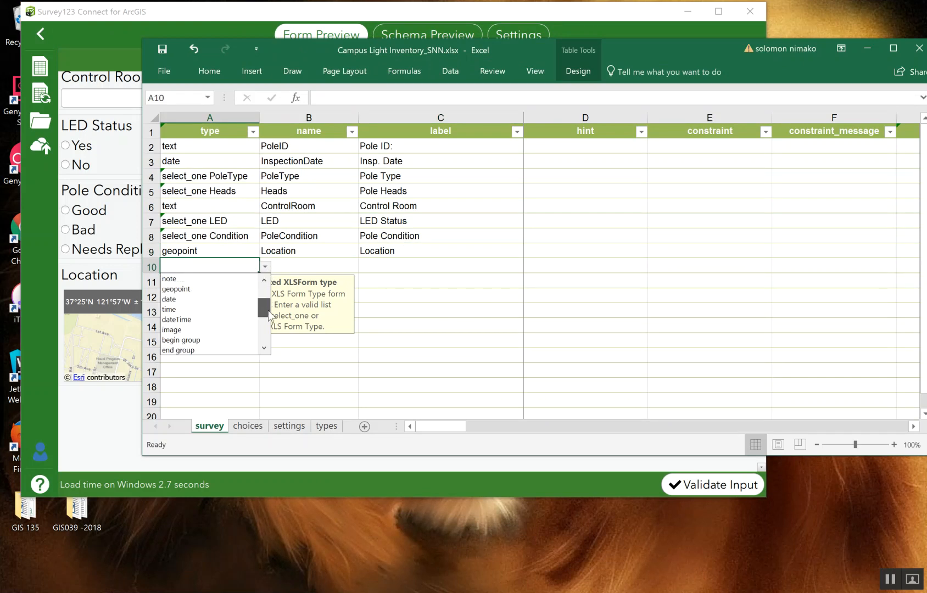
mouse_move(267, 308)
left_mouse_down()
mouse_move(265, 331)
mouse_move(265, 306)
left_mouse_up()
left_click(180, 278)
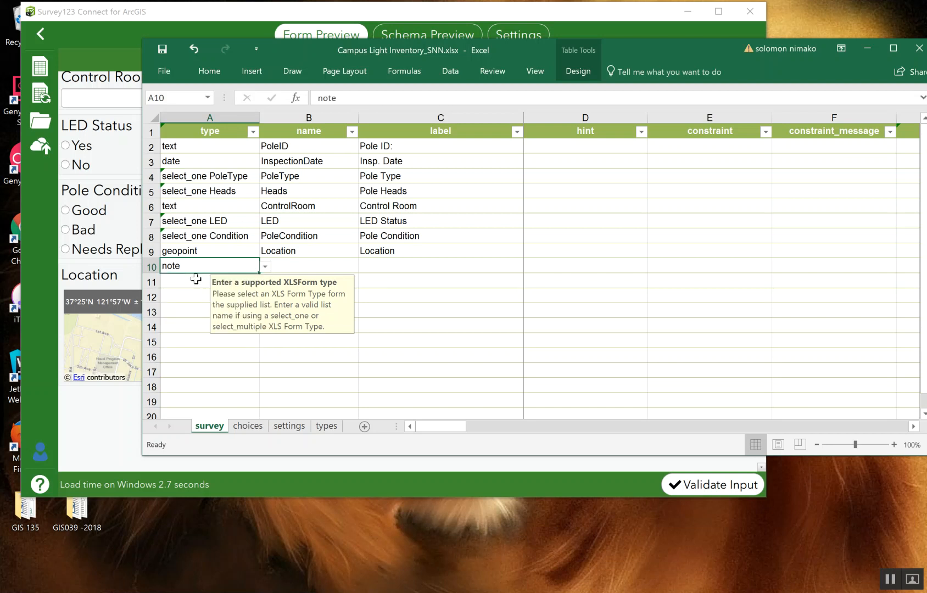
Enter Comments as both the name and label of the row 10 question, and save the workbook
left_click(304, 269)
type("Comments")
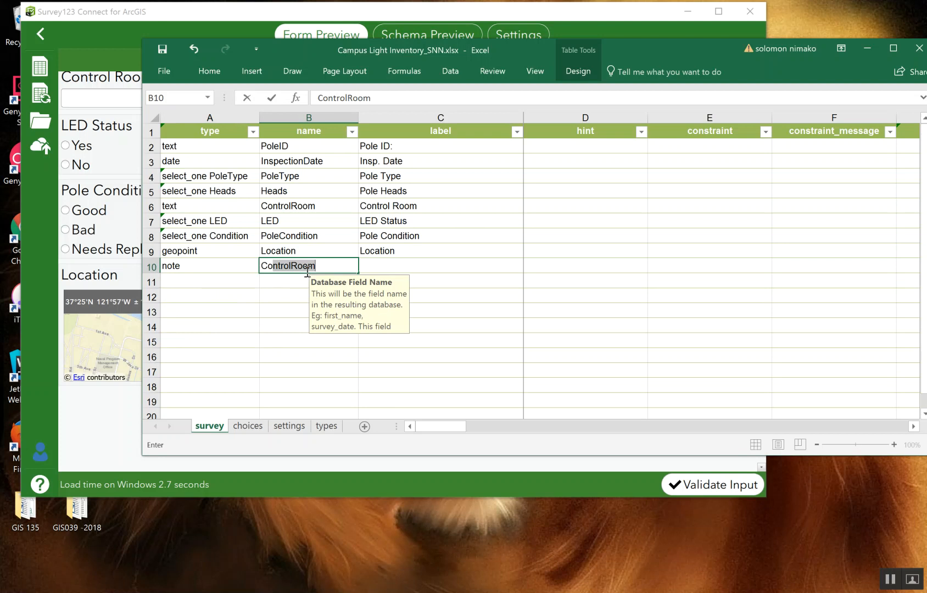
left_click(413, 265)
type("Comments")
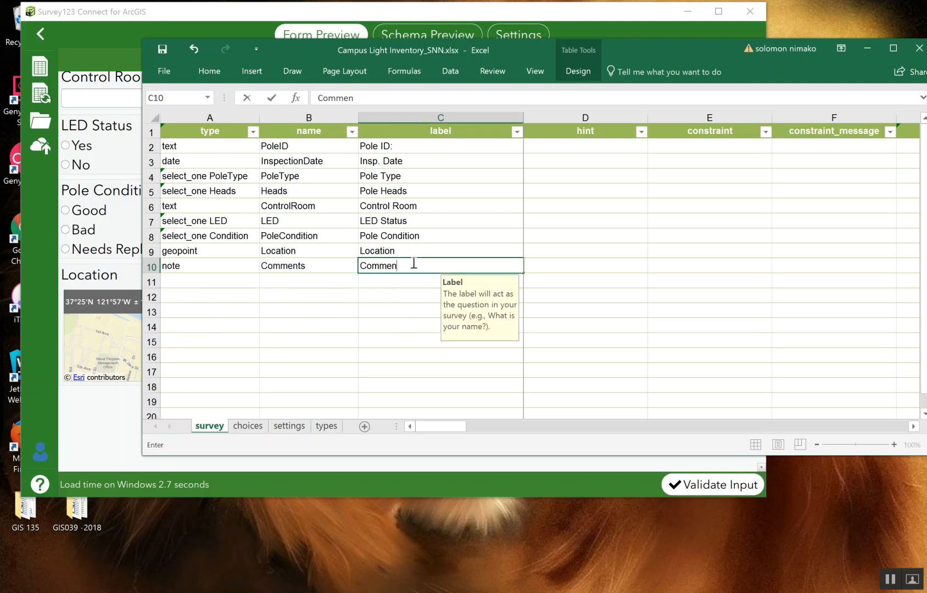
left_click(167, 54)
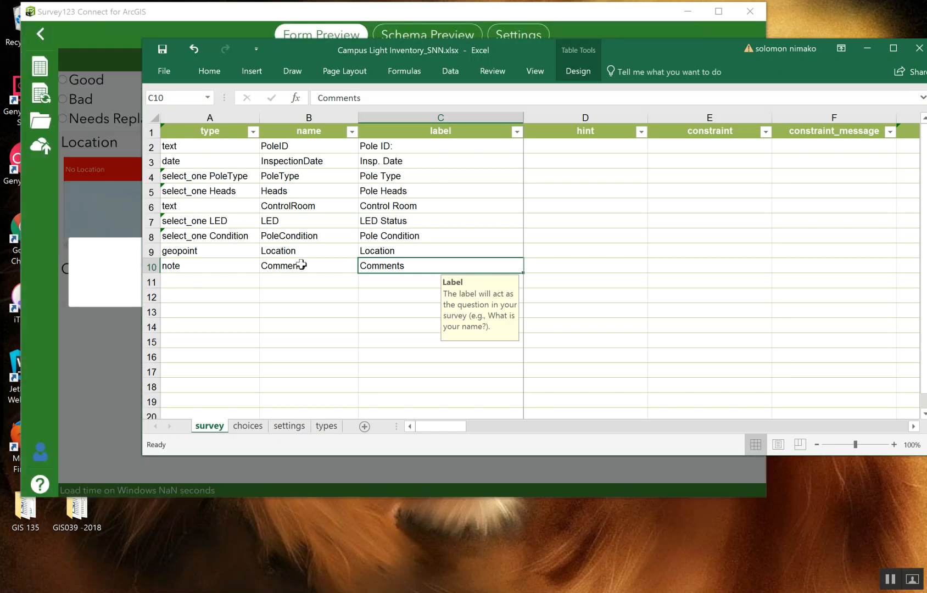
On the choices sheet, start a new choice list in row 27 with the list name Inspectors
left_click_drag(306, 51, 292, 25)
left_click(187, 254)
left_click(240, 400)
left_click(181, 335)
type("Inspectors")
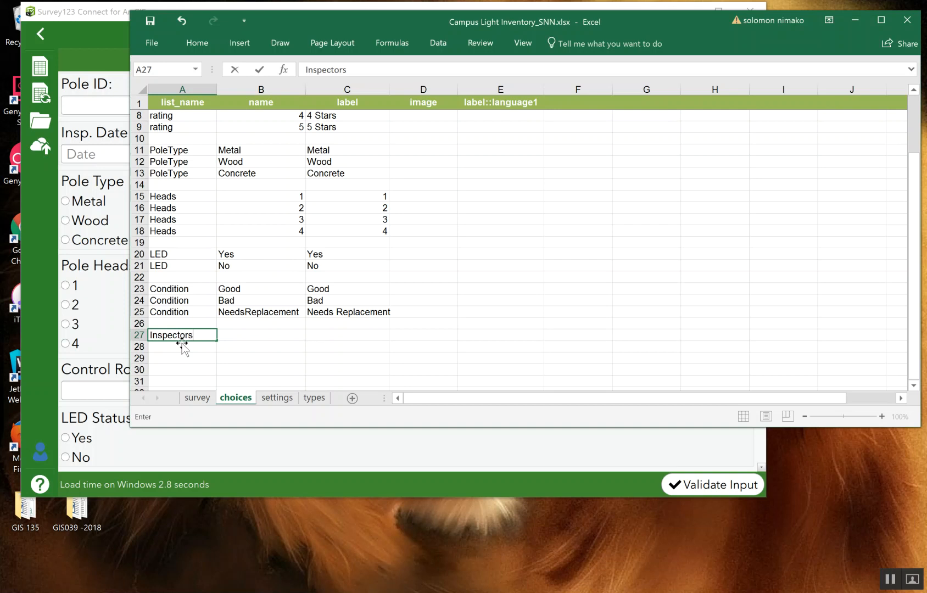
Enter the first inspector's first name as both the name and label of the row 27 choice
left_click(257, 335)
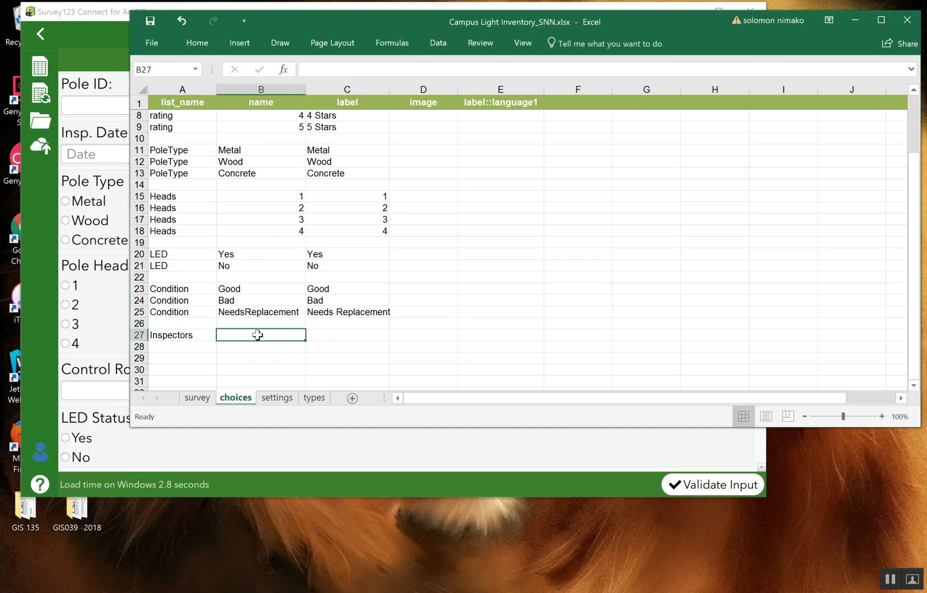
type("Solomon")
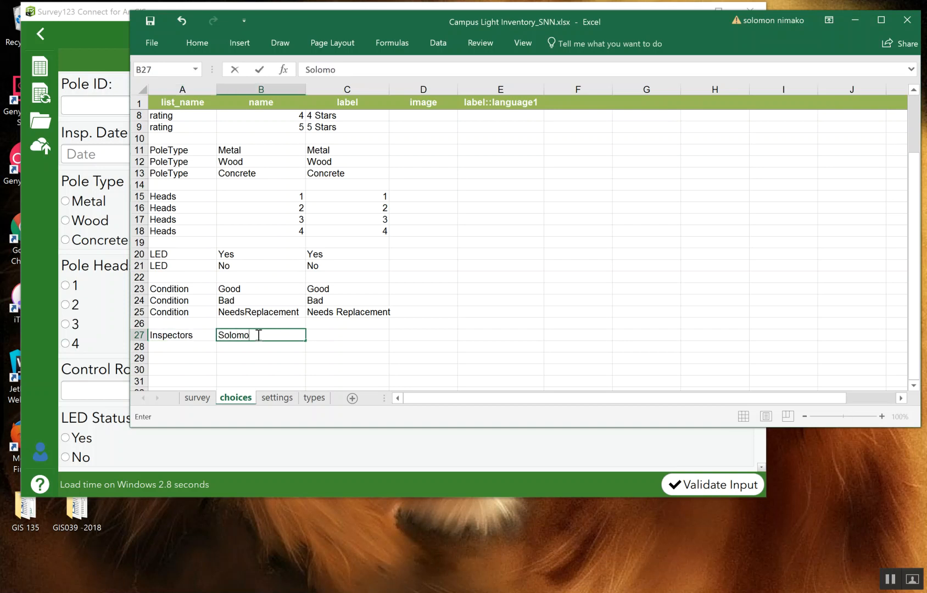
left_click(327, 336)
type("Solomon")
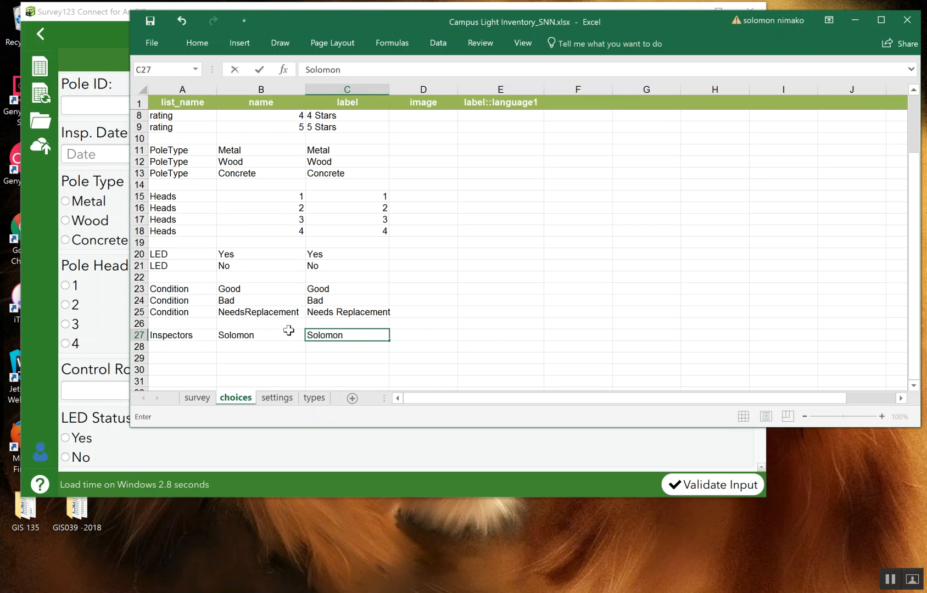
Fill the Inspectors list name down to row 28 and enter a second inspector's first name as its name and label
left_click(215, 337)
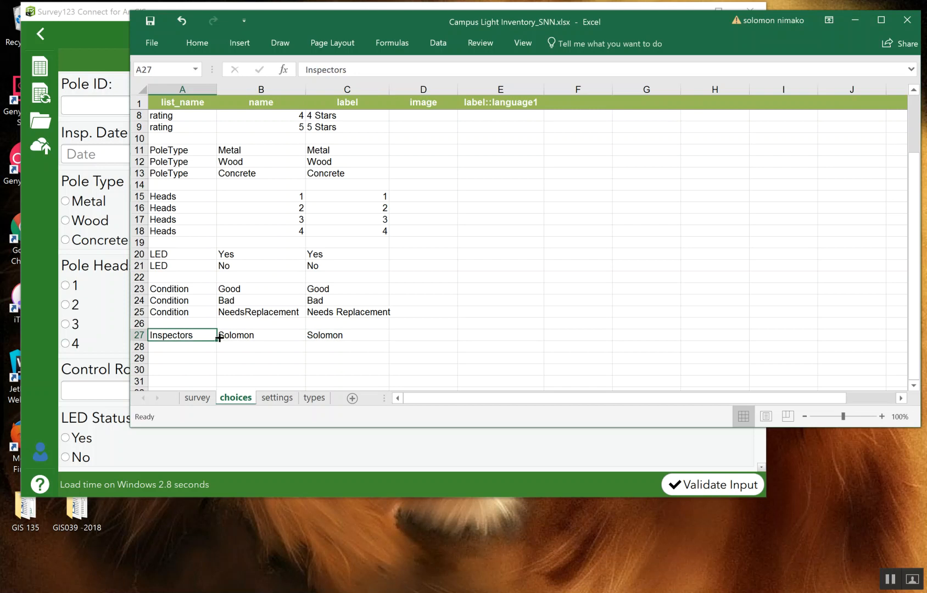
left_click_drag(216, 342, 213, 355)
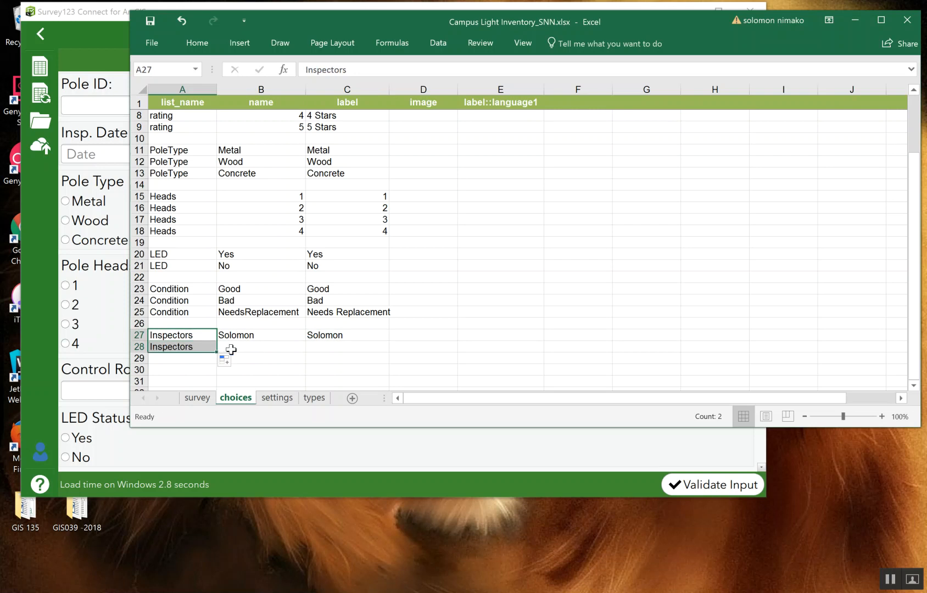
left_click(261, 346)
type("John")
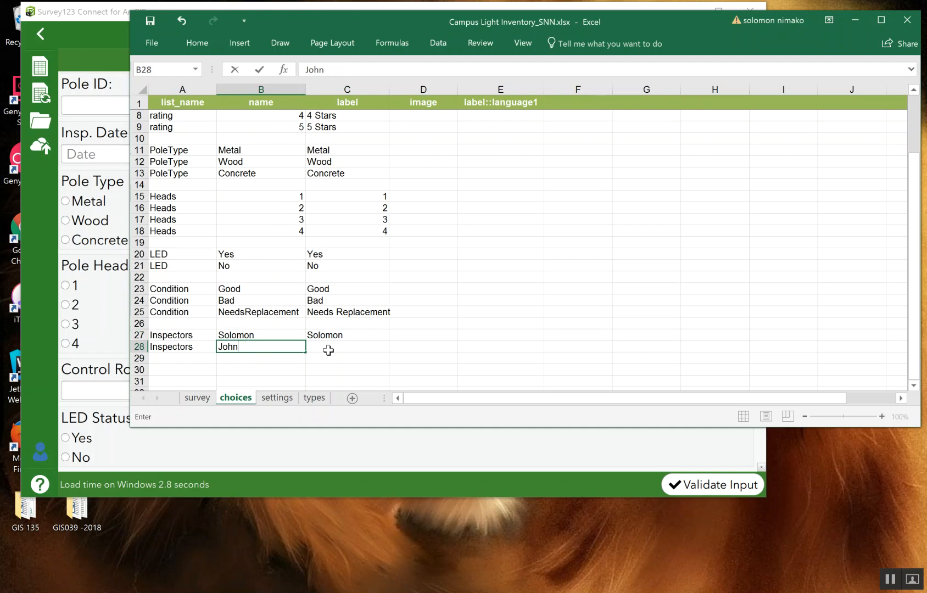
left_click(329, 350)
type("John")
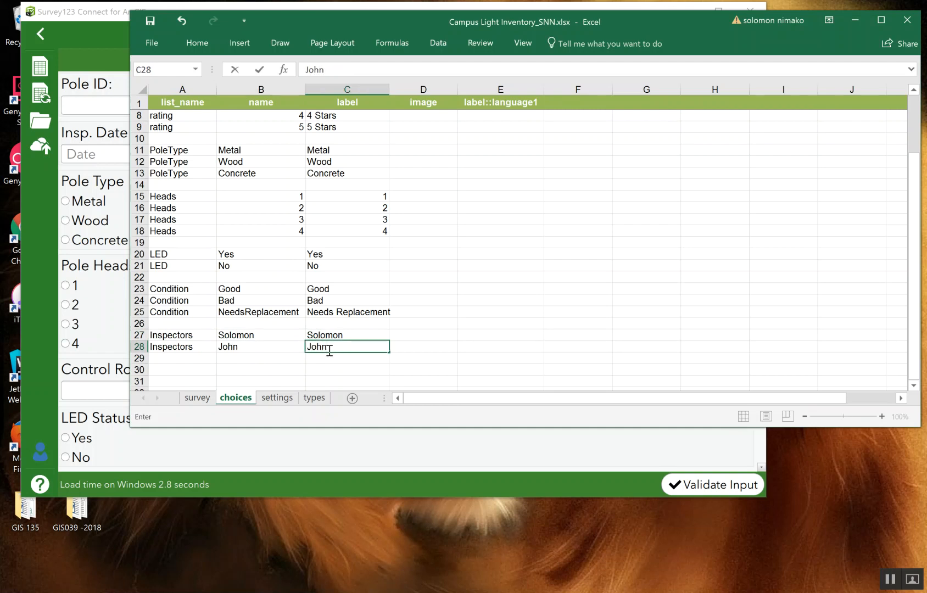
Fill the Inspectors list name down to row 29 and enter a third inspector's first name as its name and label
left_click(189, 358)
left_click(210, 347)
left_click_drag(217, 352, 226, 360)
left_click(240, 360)
type("Jame")
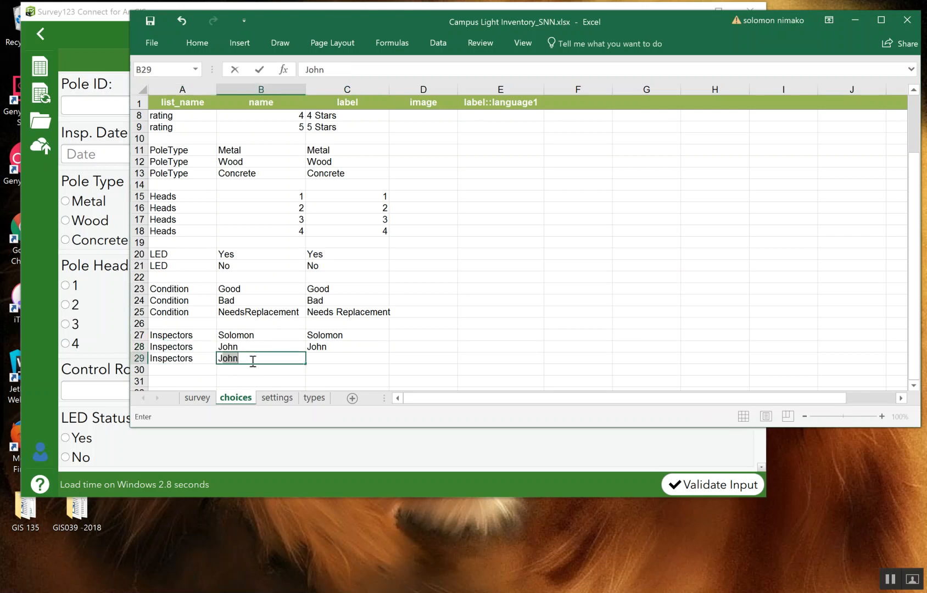
type("s")
left_click(331, 358)
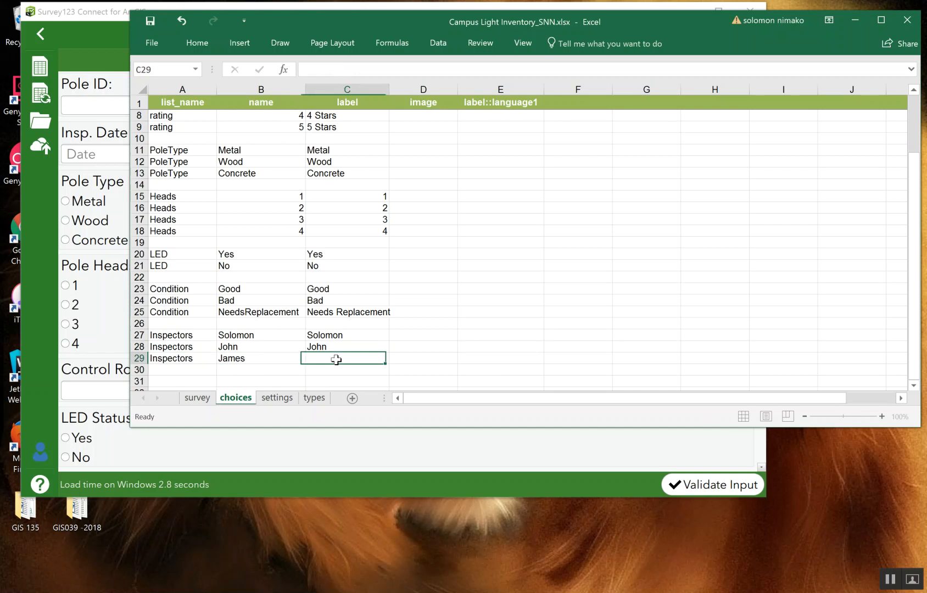
type("James")
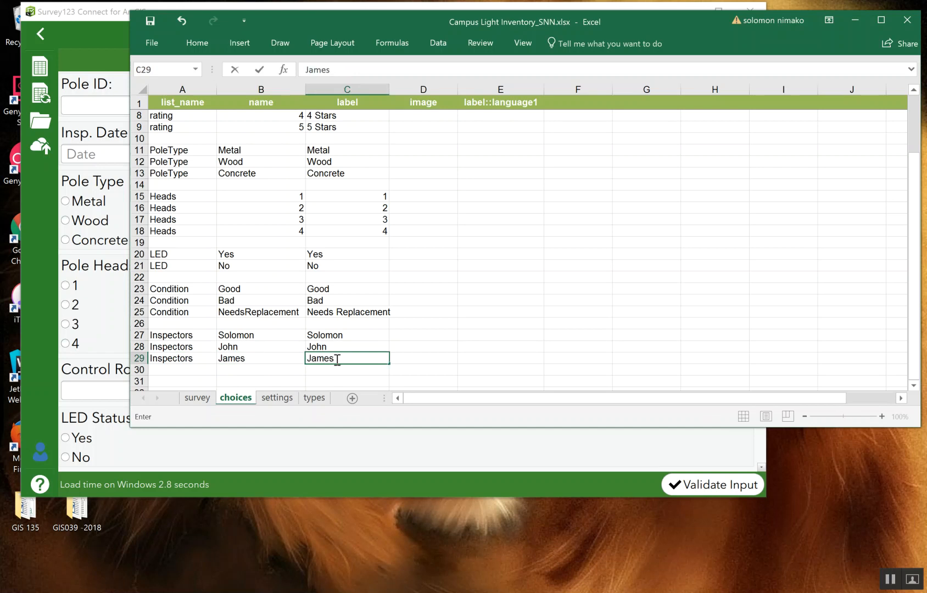
Extend the Inspectors list to row 30 and enter a fourth inspector's first name as both name and label
left_click(174, 371)
left_click(193, 358)
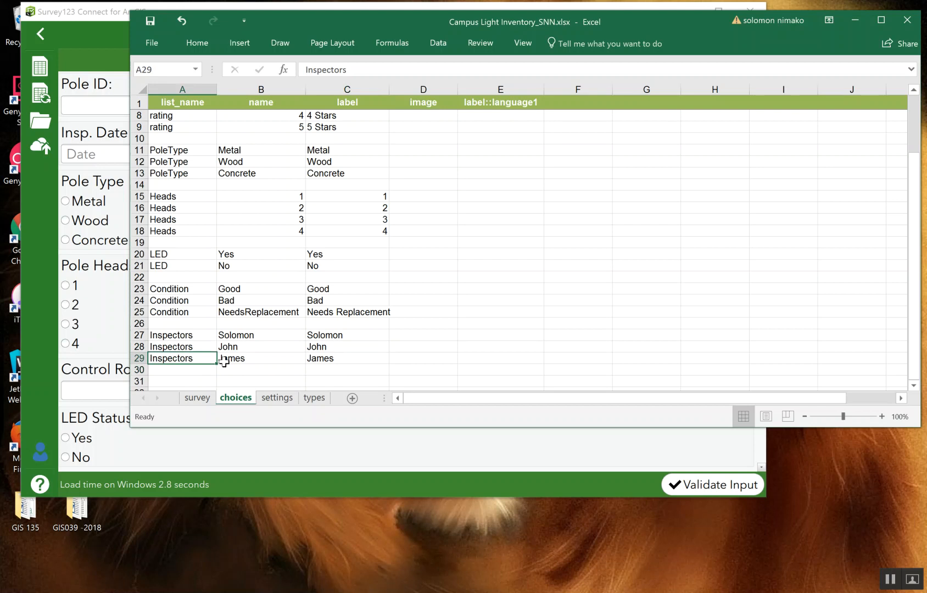
left_click_drag(216, 363, 215, 375)
left_click(255, 371)
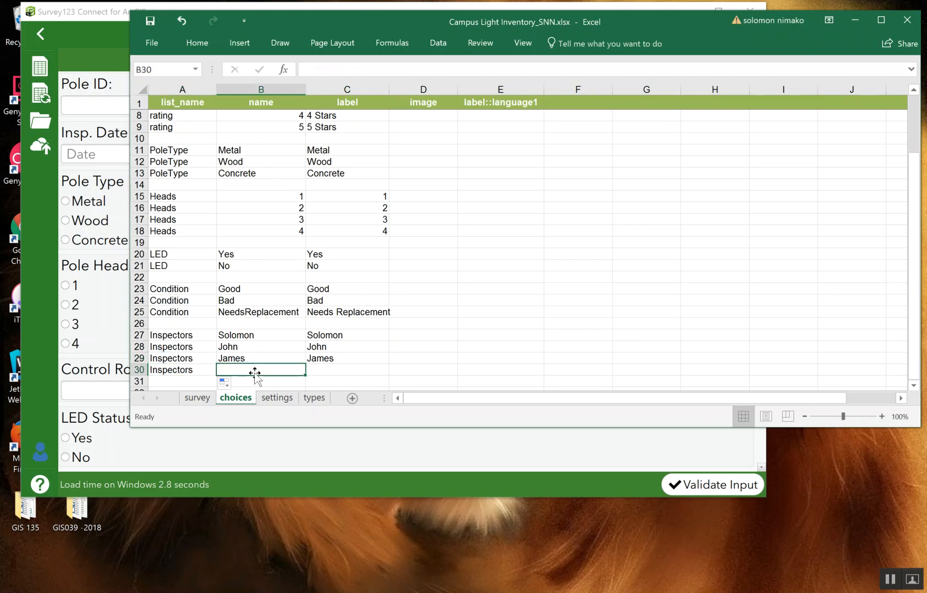
type("Victor")
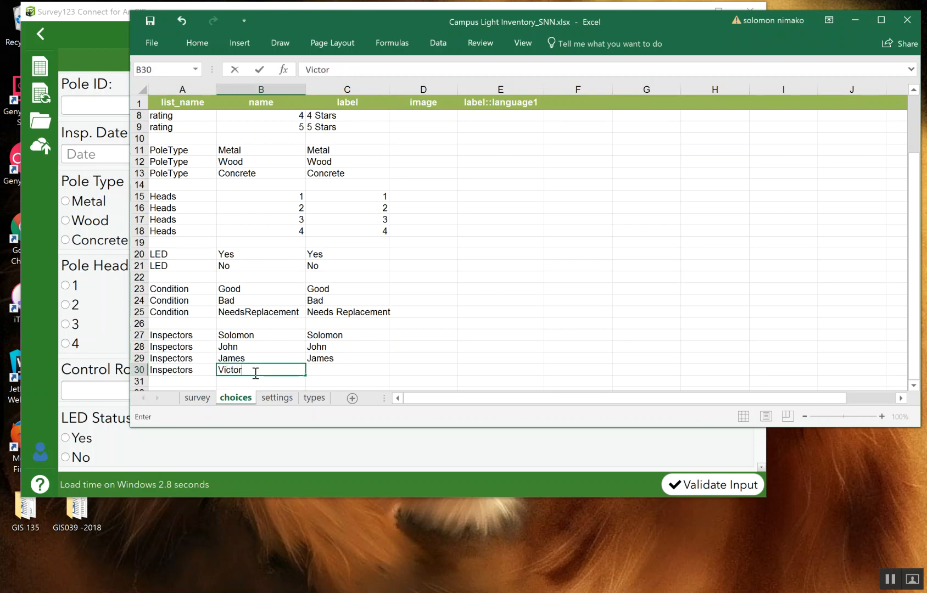
left_click(324, 370)
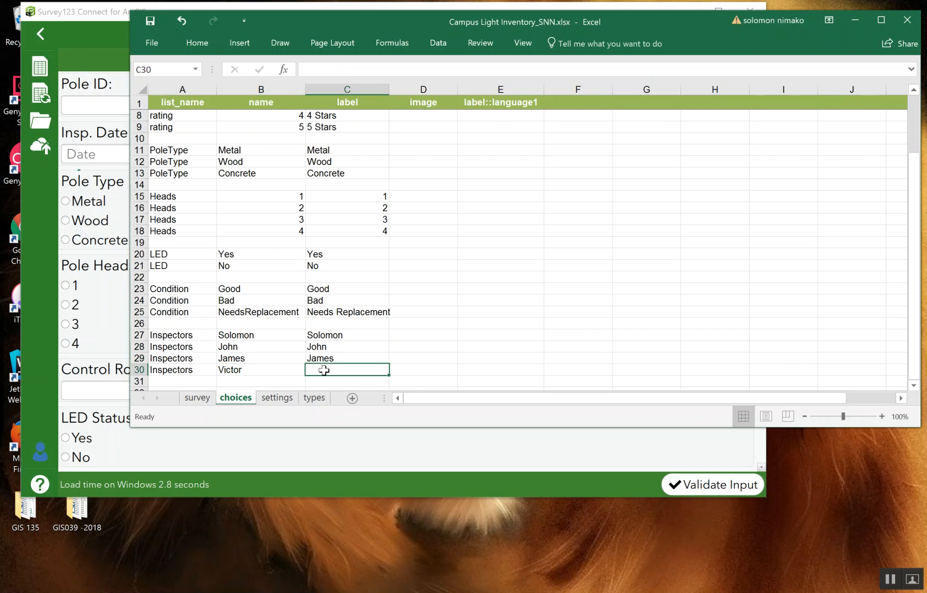
type("Victor")
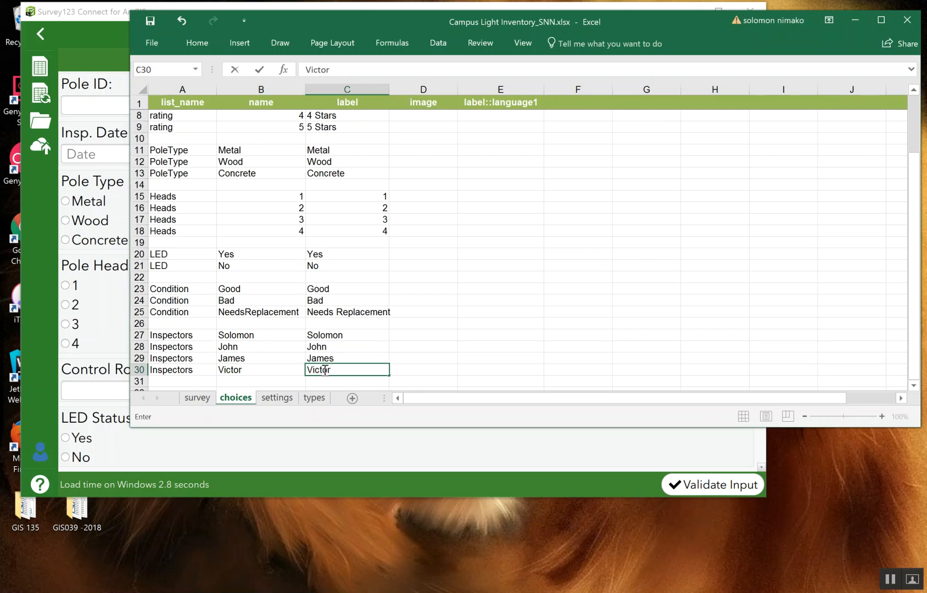
On the survey sheet, set the row 11 question type to select_multiple Inspectors
left_click(197, 397)
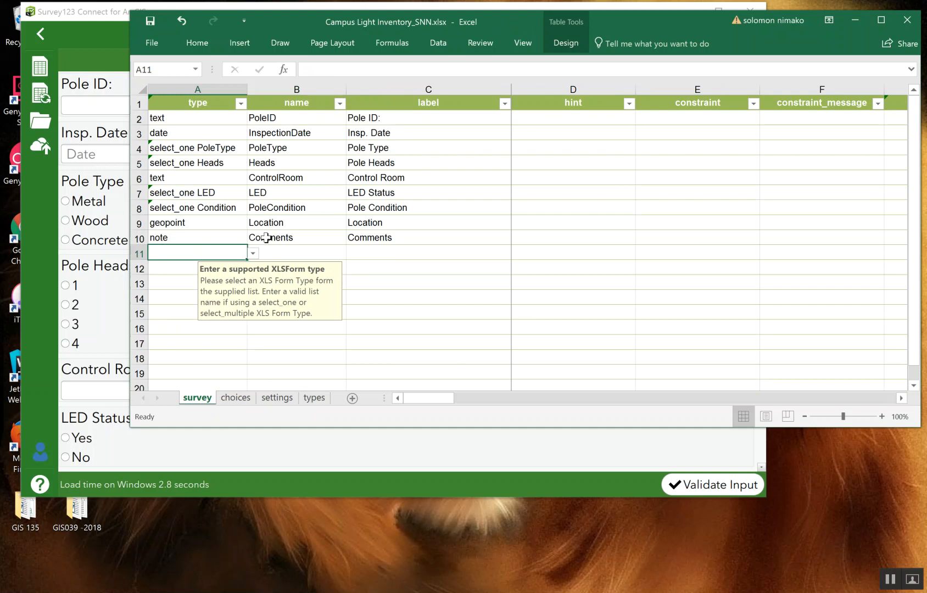
left_click(253, 253)
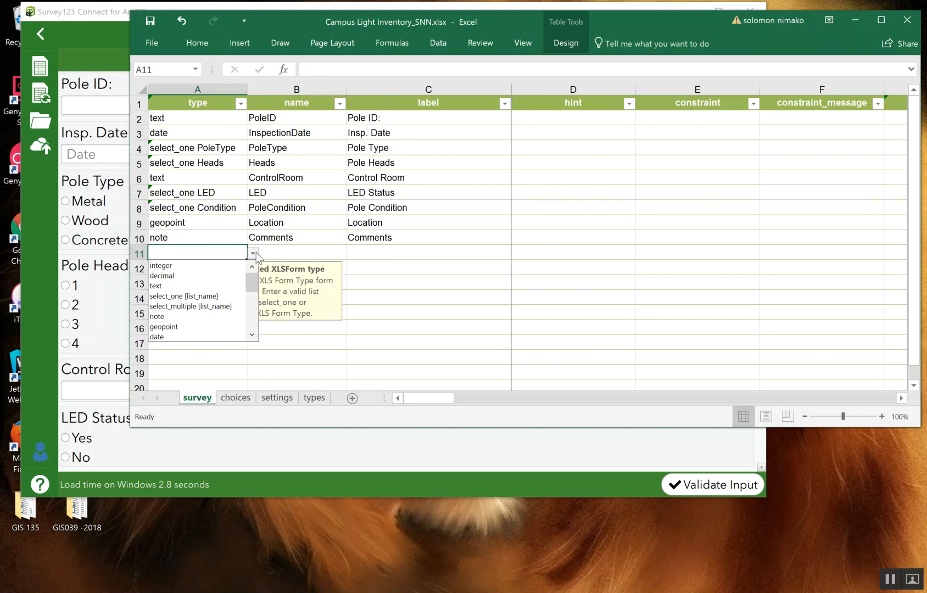
left_click(188, 306)
left_click_drag(421, 69, 371, 70)
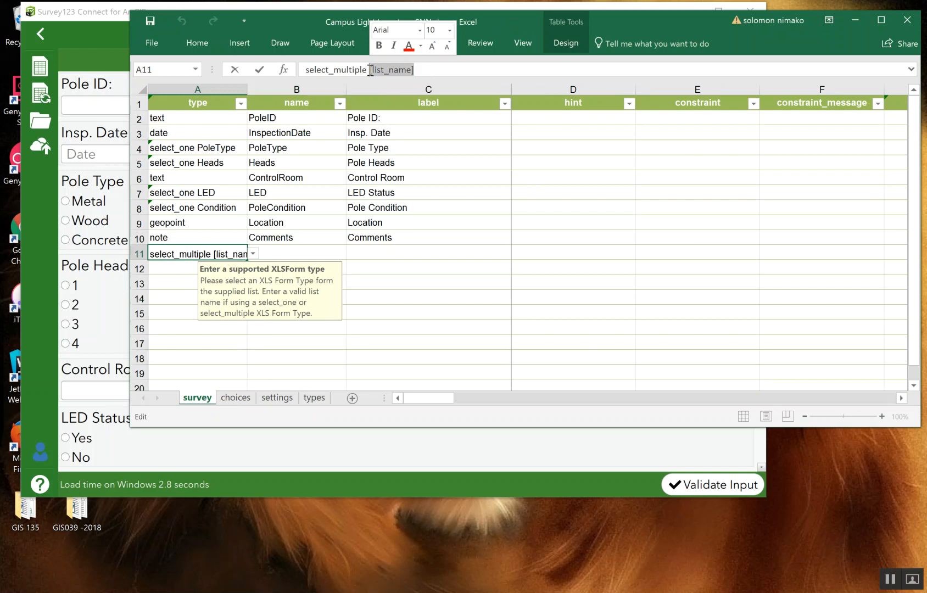
type("Ins")
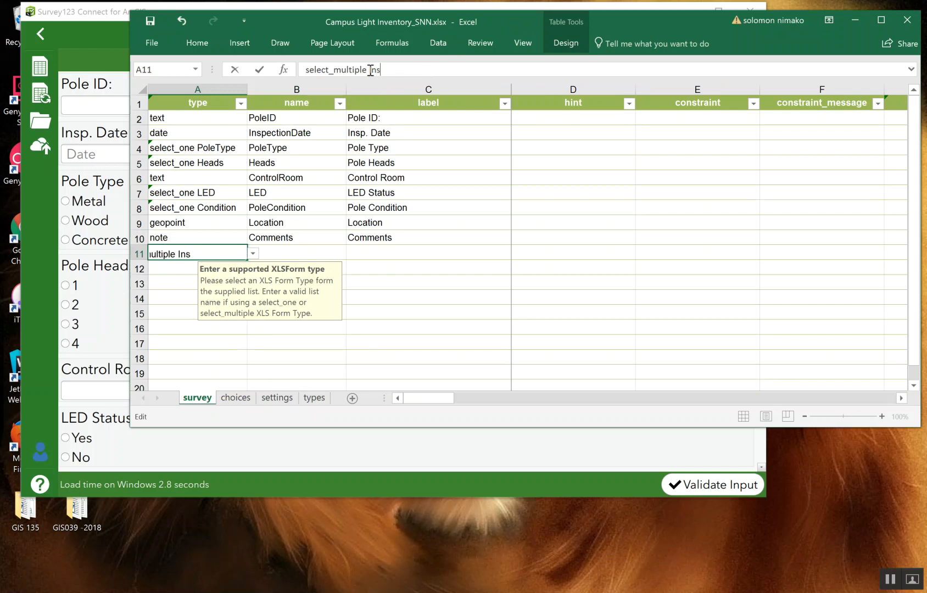
type("pectors")
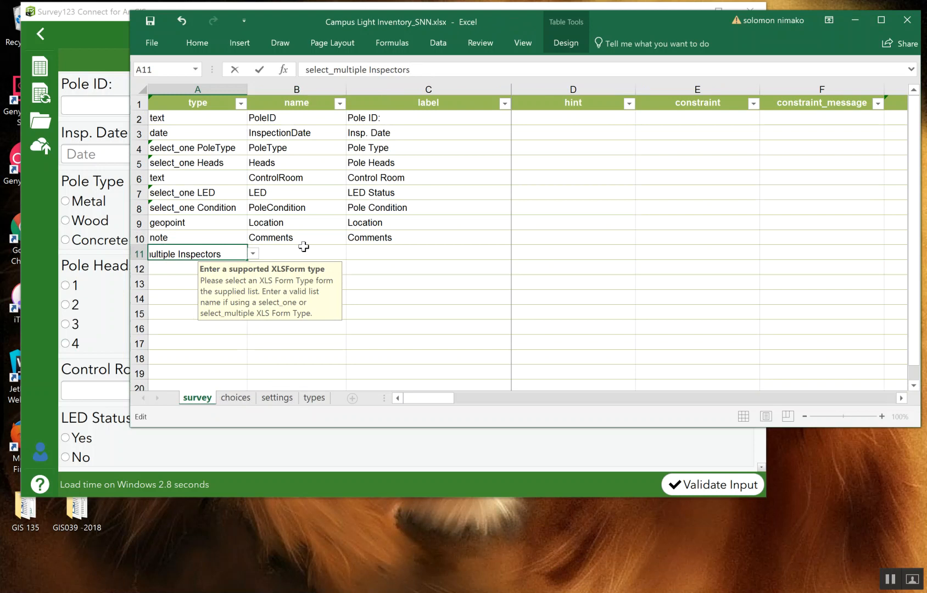
Enter Inspctor as the name and Inspector: as the label of the row 11 question, and save the workbook
left_click(292, 253)
left_click(398, 350)
type("Inspc")
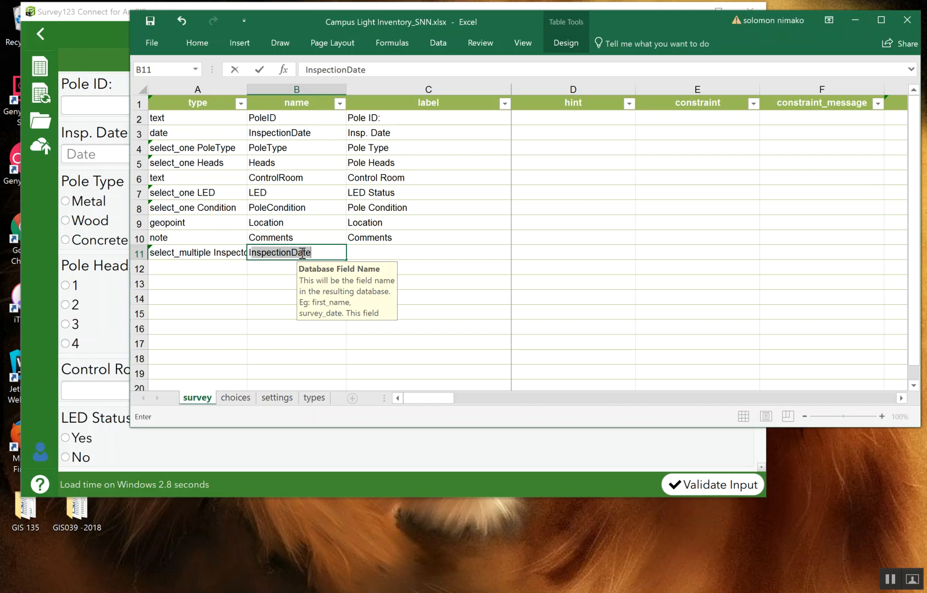
type("tor")
left_click(388, 252)
type("S")
key("BackSpace")
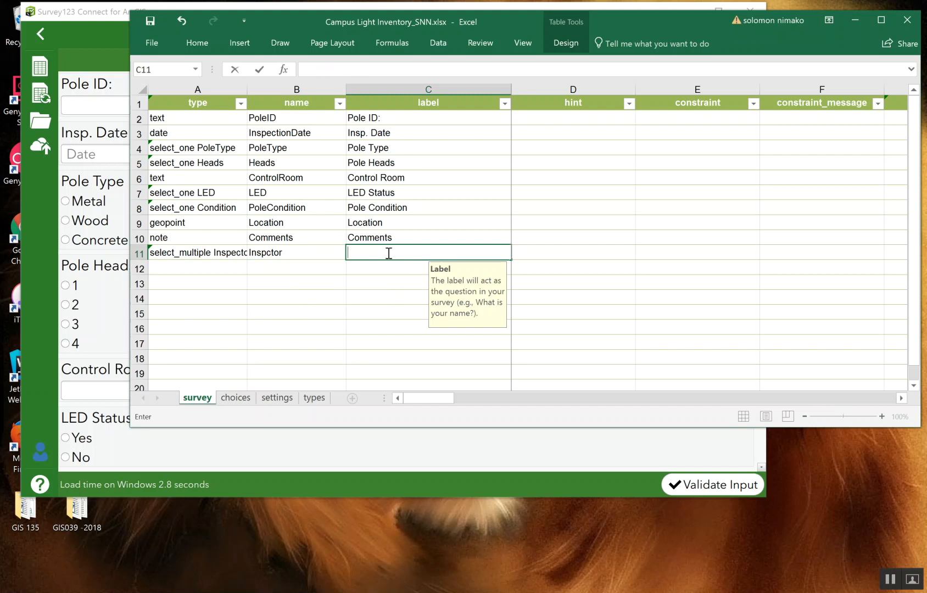
type("Inspector:")
left_click(150, 22)
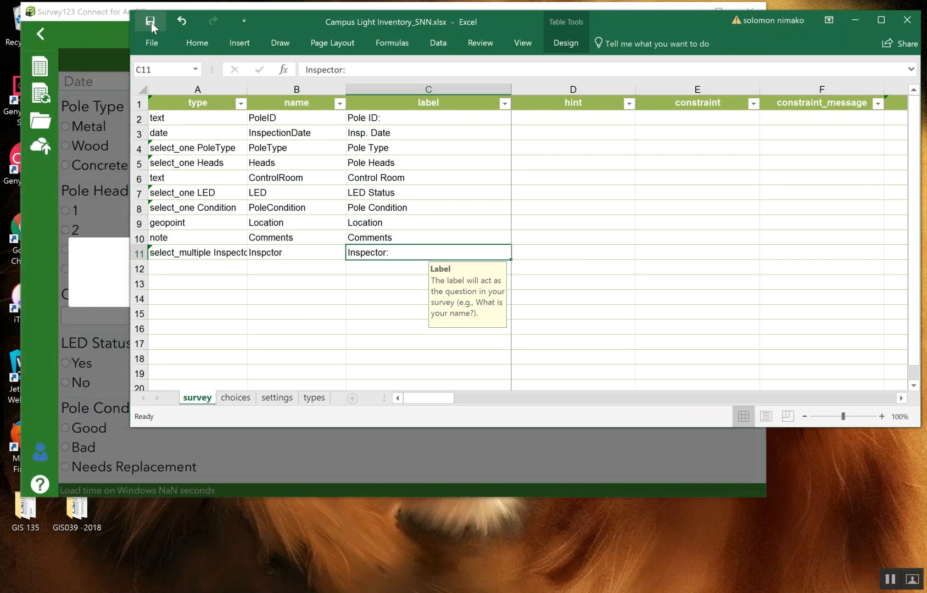
Switch to Survey123 Connect and examine the Inspector question and its checkboxes at the end of the form preview
left_click(82, 34)
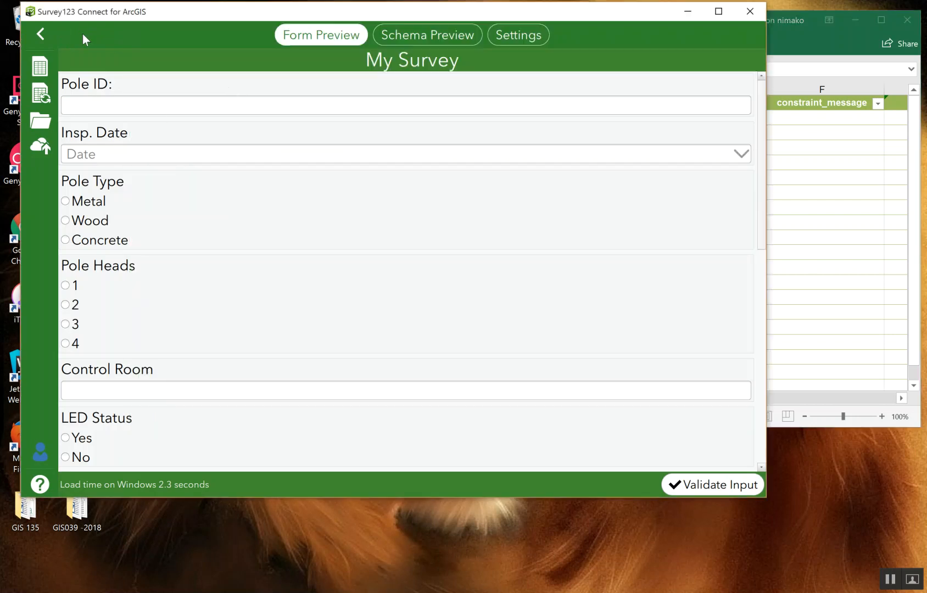
scroll(736, 292, "down", 2)
scroll(736, 291, "down", 5)
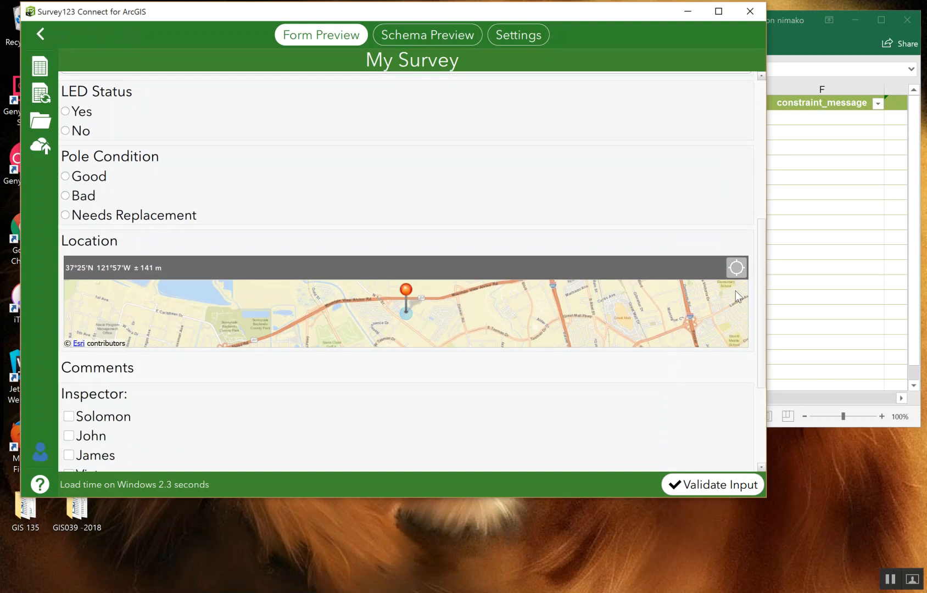
scroll(304, 428, "down", 2)
left_click(69, 332)
left_click(70, 348)
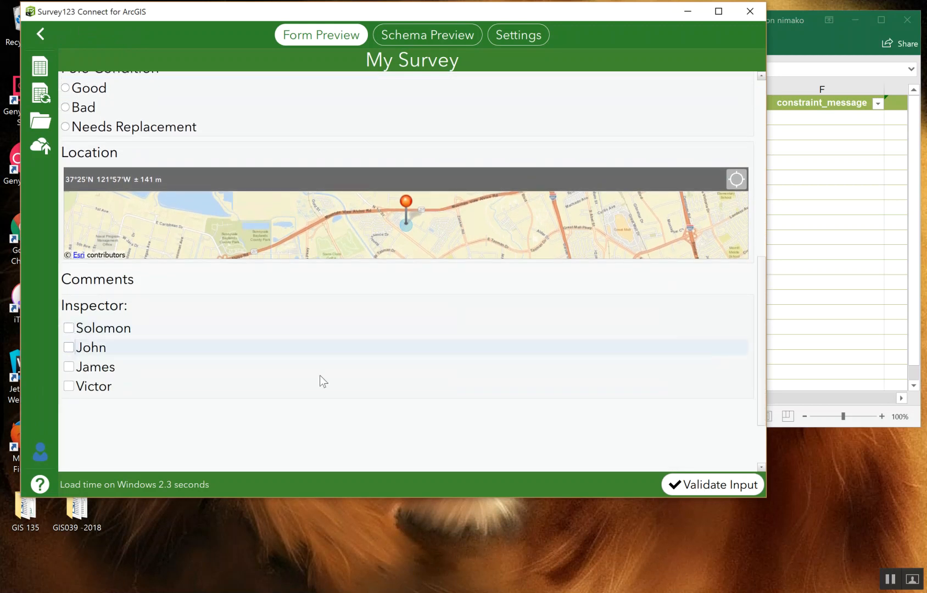
left_click(70, 348)
scroll(588, 370, "up", 3)
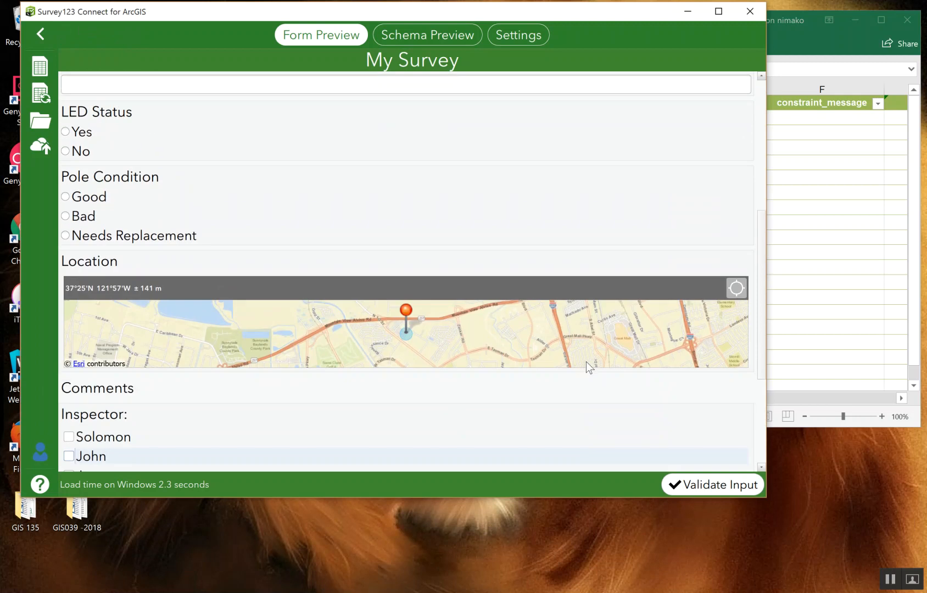
Return to the Excel workbook and set the required column to yes for the PoleID question in row 2
left_click(802, 39)
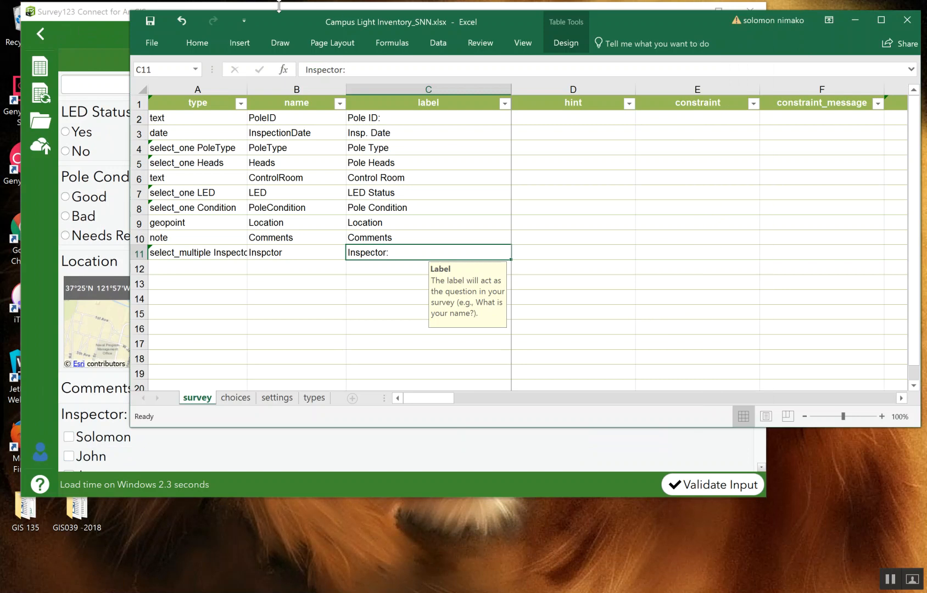
left_click_drag(279, 18, 189, 25)
left_click_drag(346, 409, 363, 407)
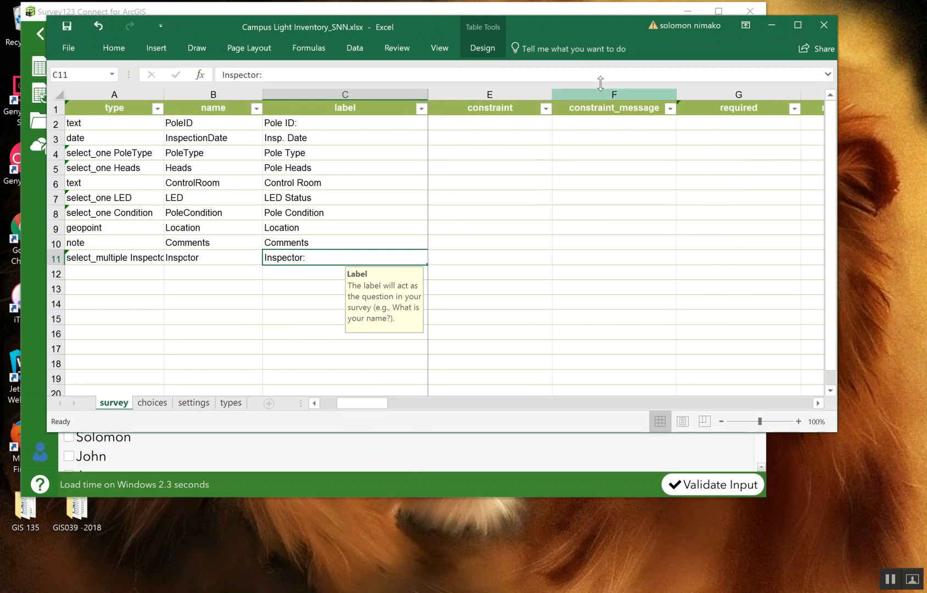
left_click_drag(358, 407, 321, 408)
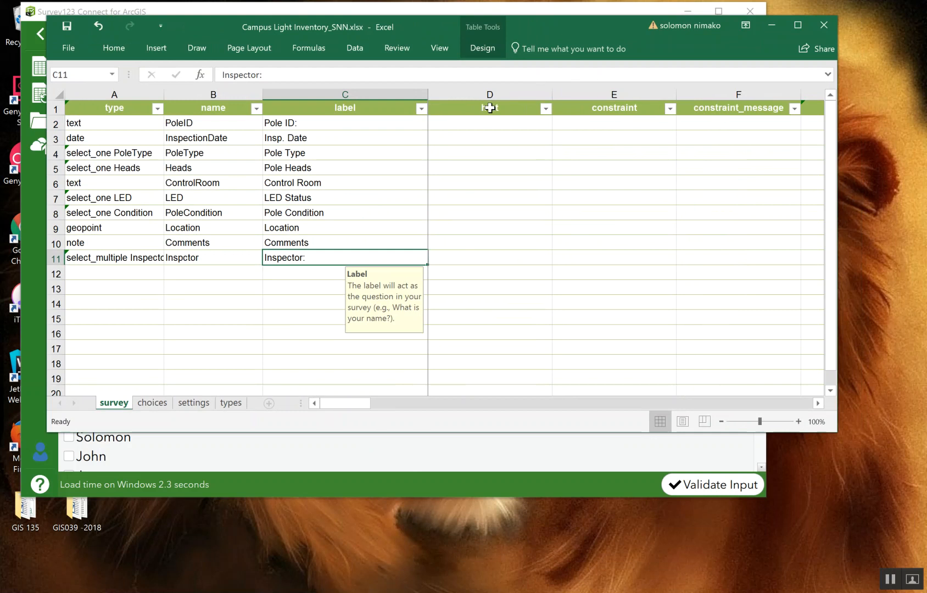
left_click(760, 108)
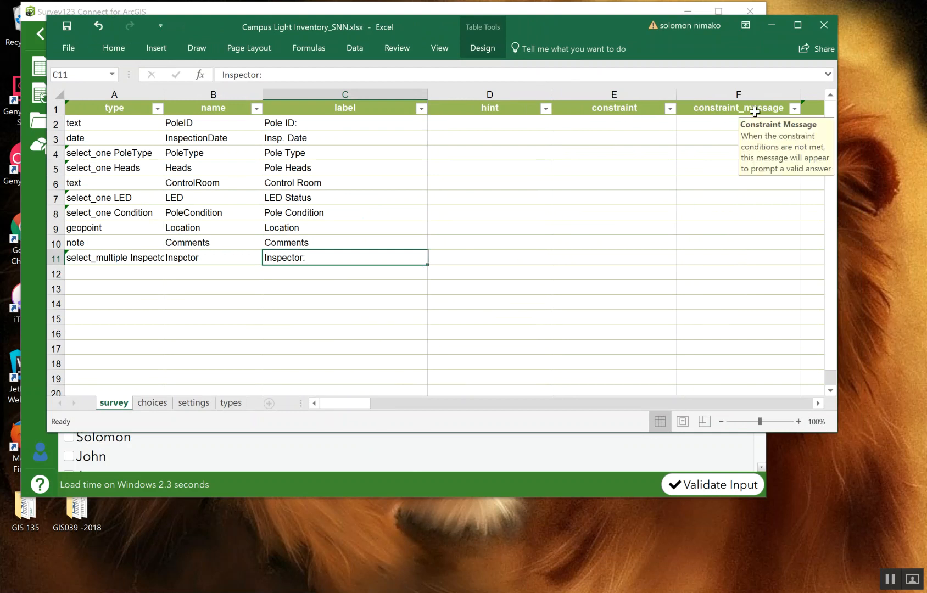
left_click(818, 402)
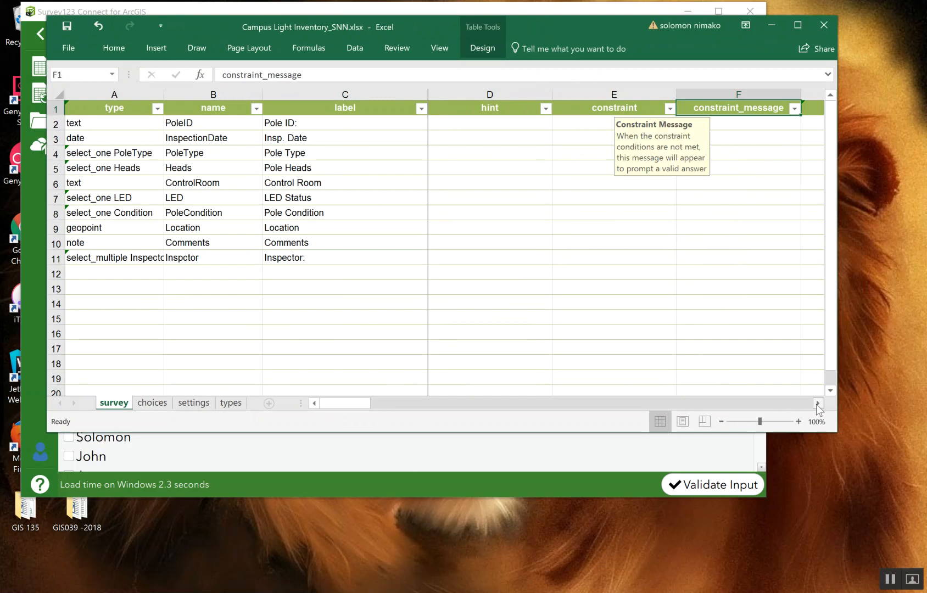
left_click(817, 402)
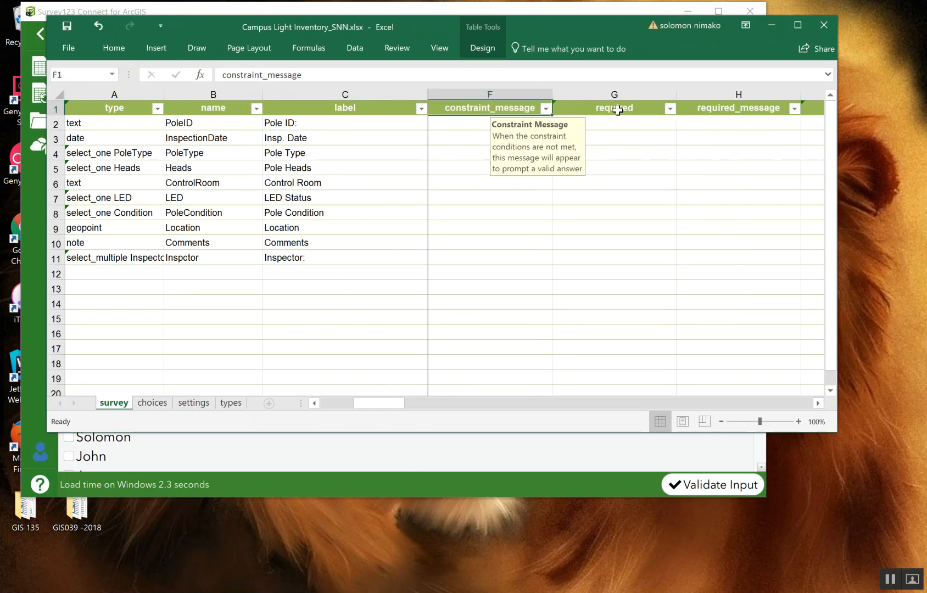
left_click(625, 126)
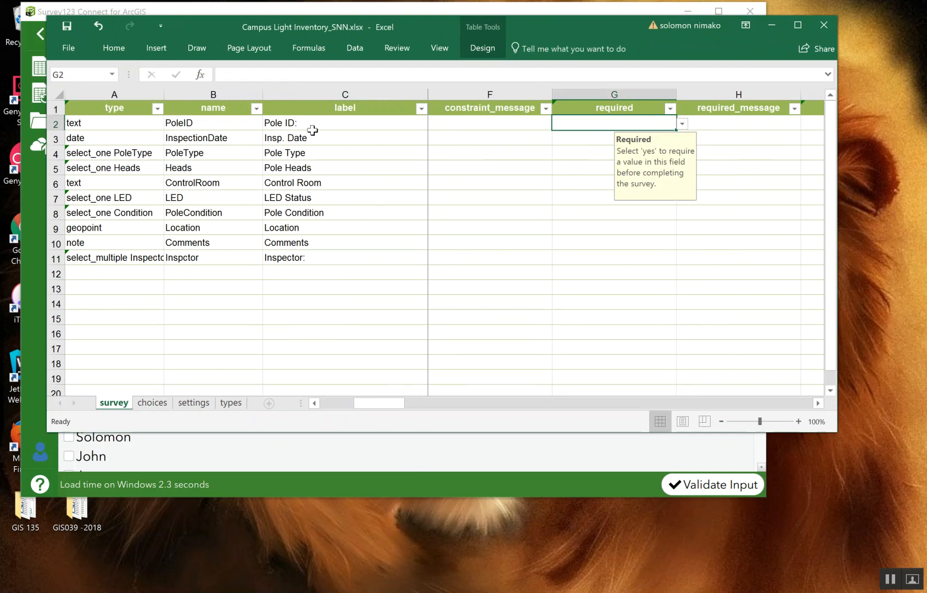
left_click(682, 126)
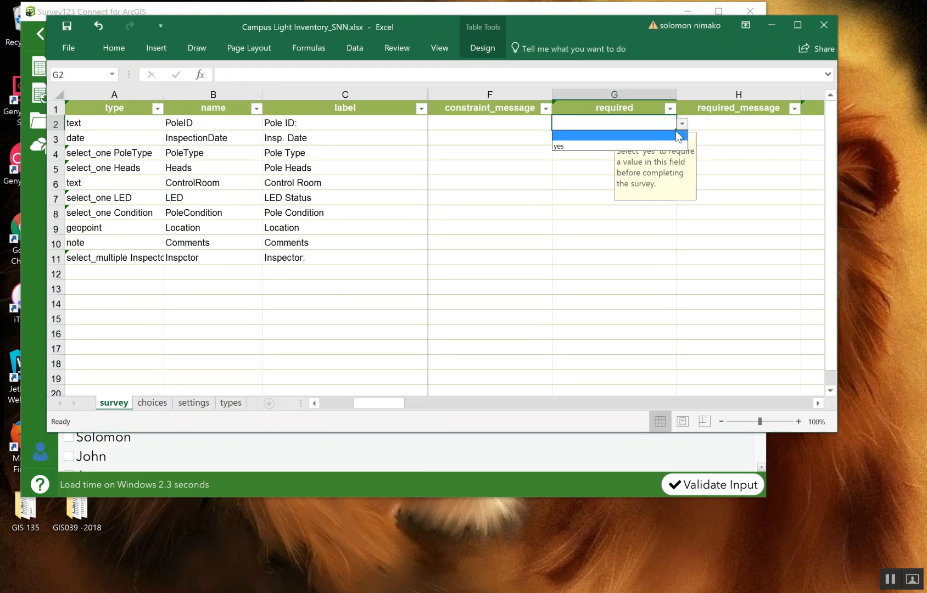
left_click(584, 146)
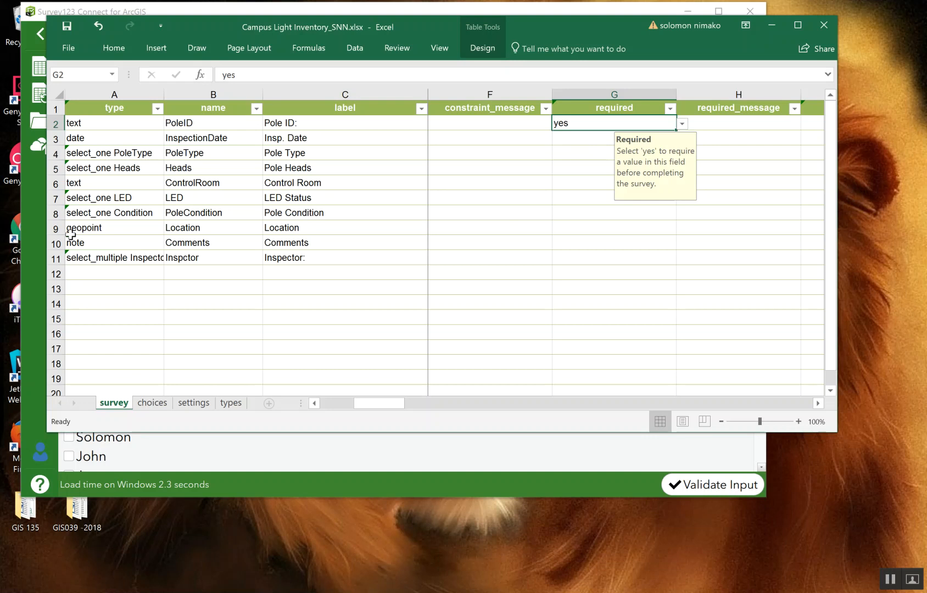
Set the required column to yes for the Location geopoint question in row 9
left_click(46, 229)
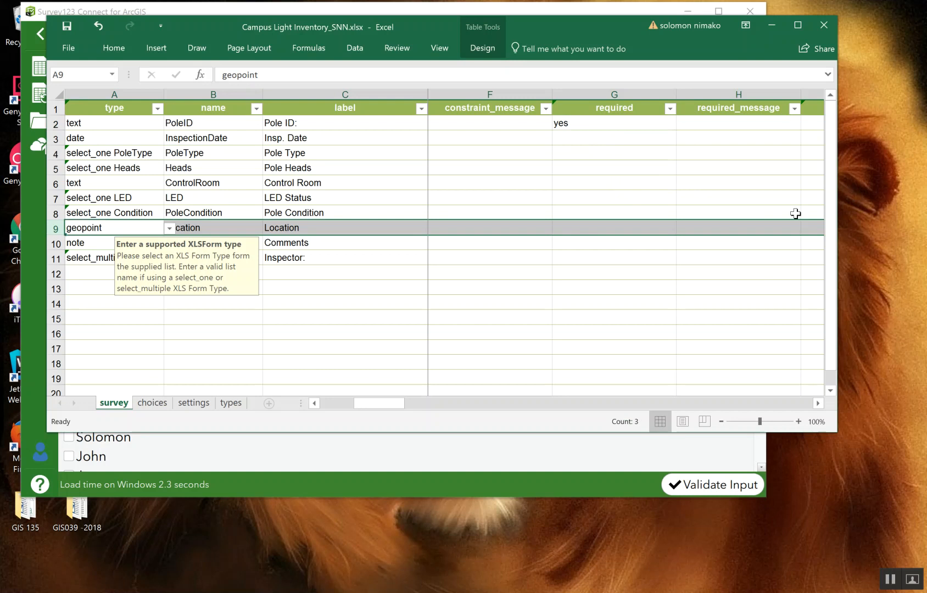
left_click(664, 231)
left_click(681, 229)
left_click(587, 252)
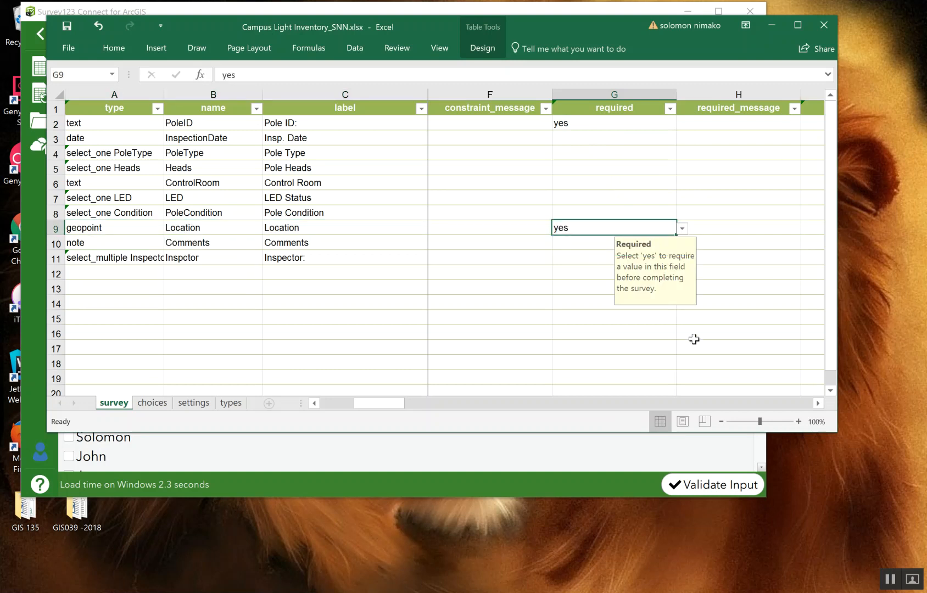
Bring the workbook's appearance column into view and review the questions from the start of the Survey123 Connect form preview
left_click(818, 403)
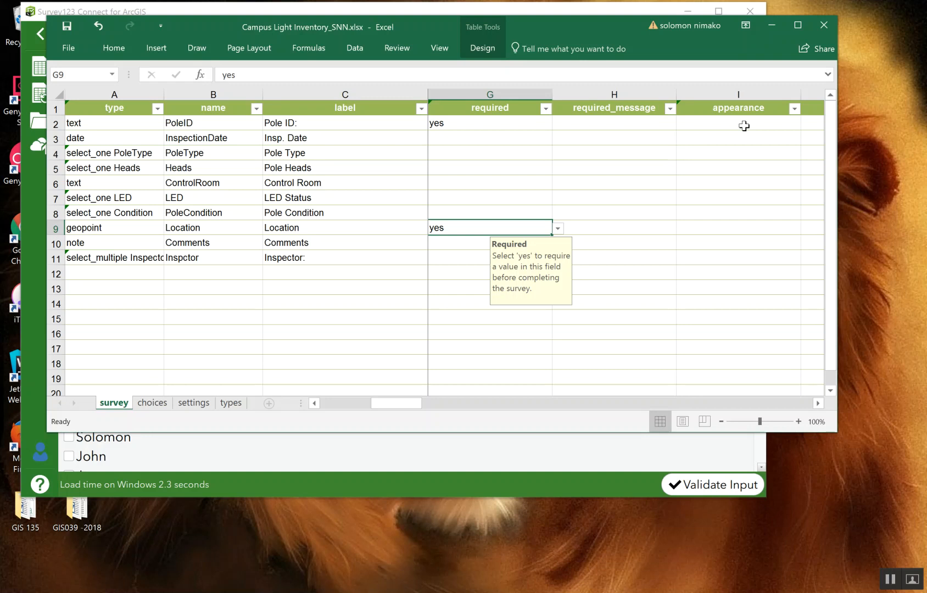
left_click_drag(558, 27, 605, 364)
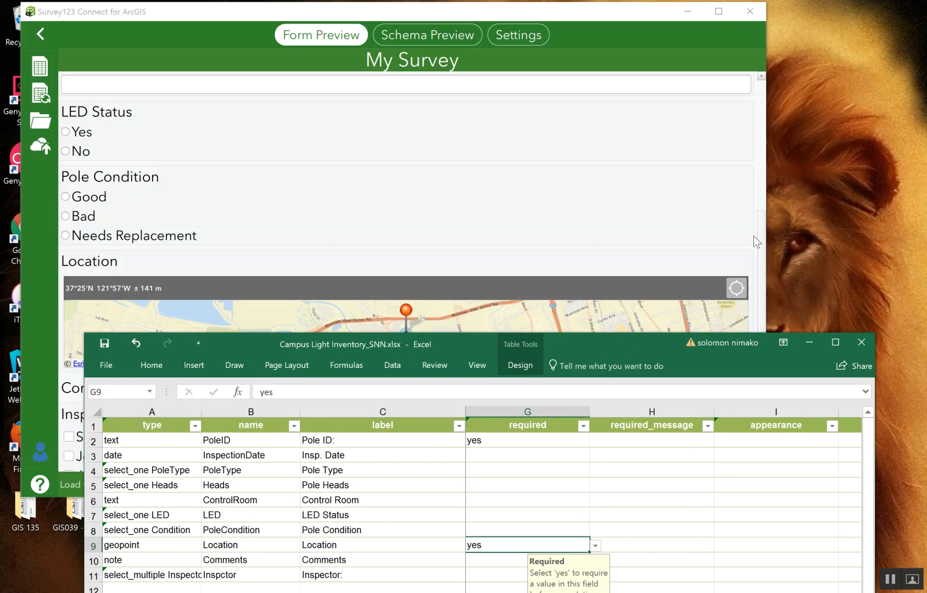
left_click_drag(761, 221, 767, 73)
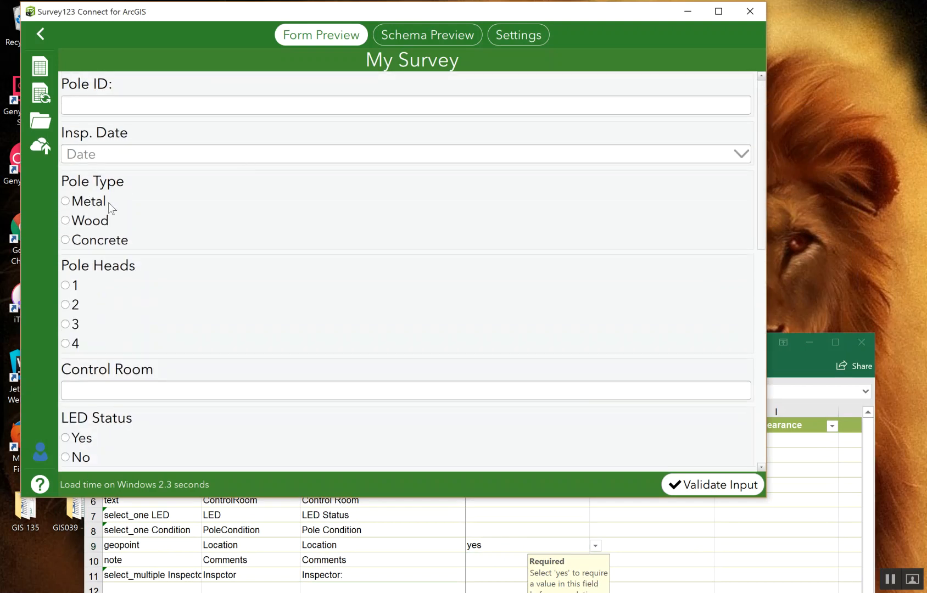
left_click(790, 373)
left_click_drag(629, 355, 658, 98)
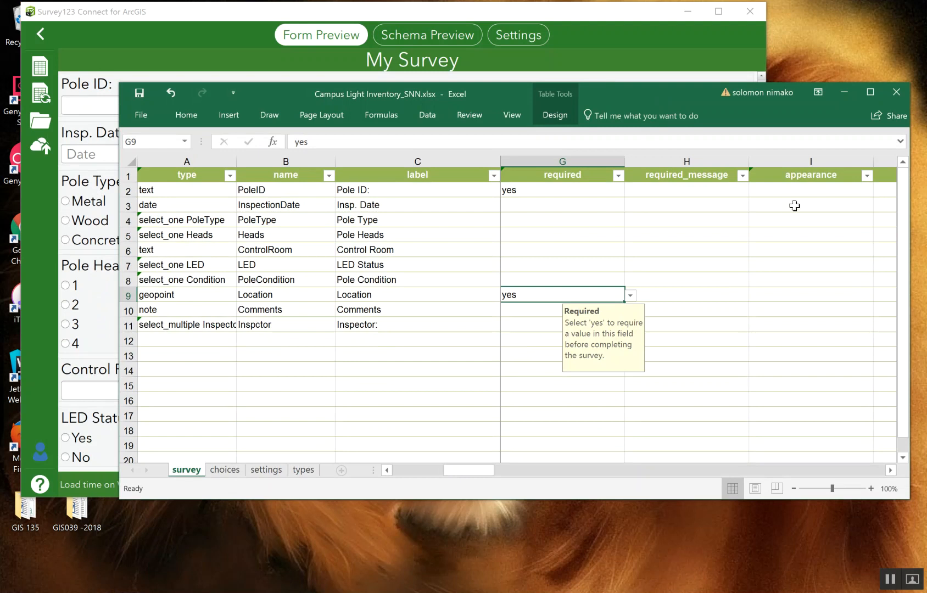
Set the appearance column to minimal for the Pole Type question in row 4 and save the workbook
left_click(128, 222)
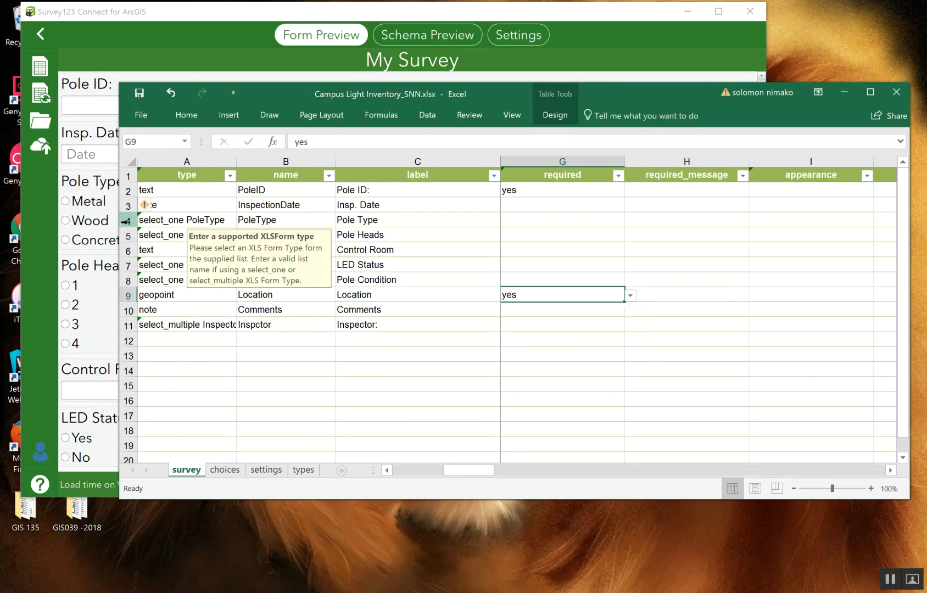
left_click(845, 221)
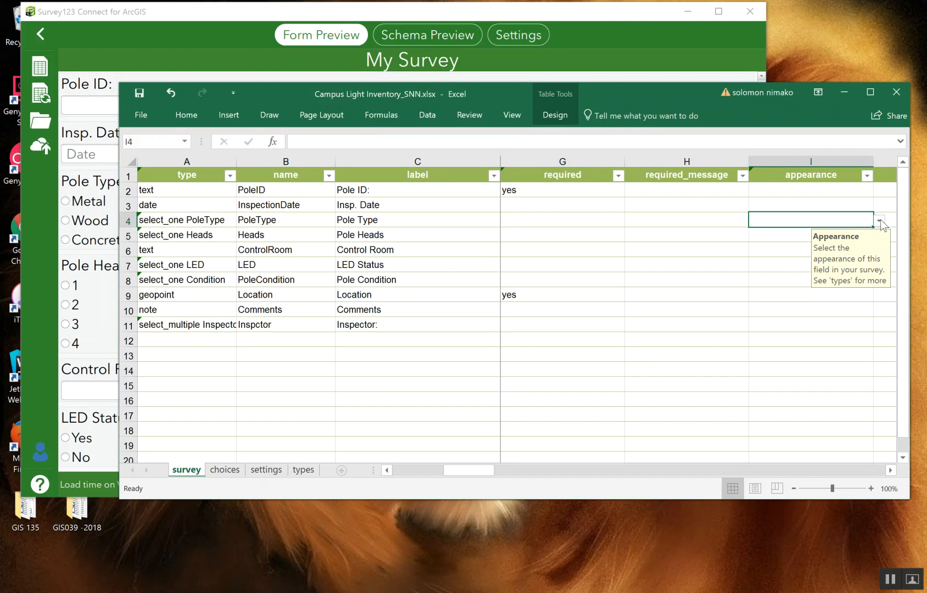
left_click(880, 221)
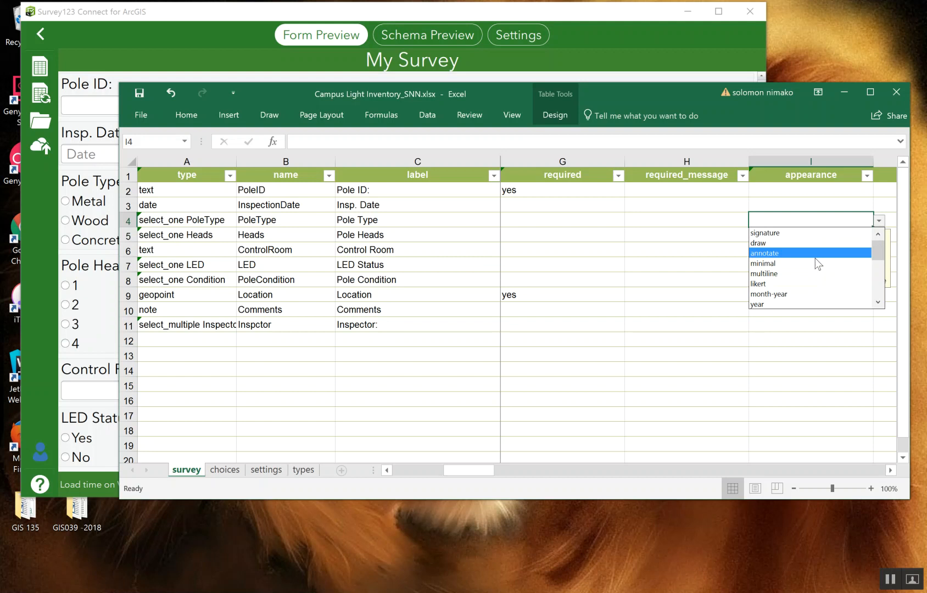
left_click(768, 263)
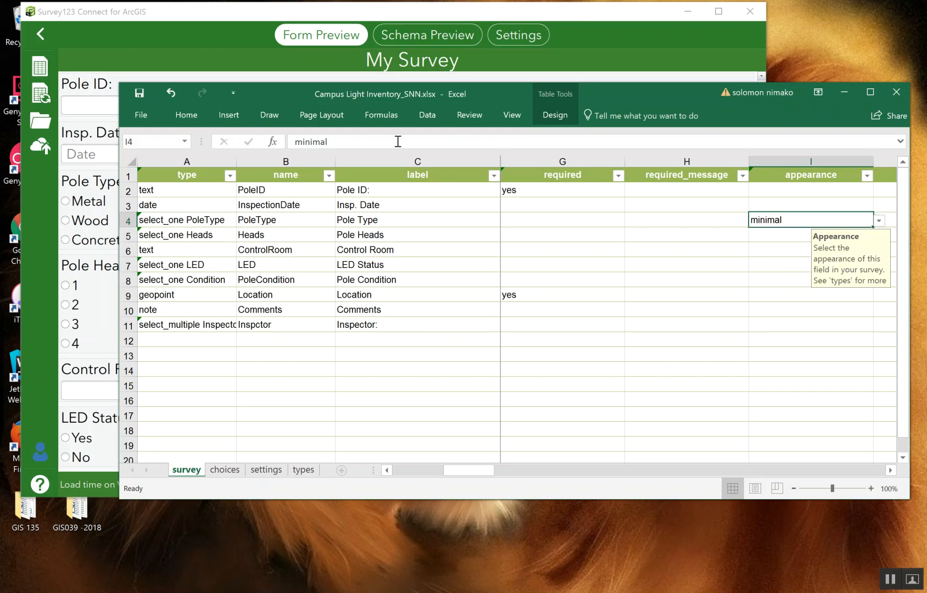
left_click(140, 93)
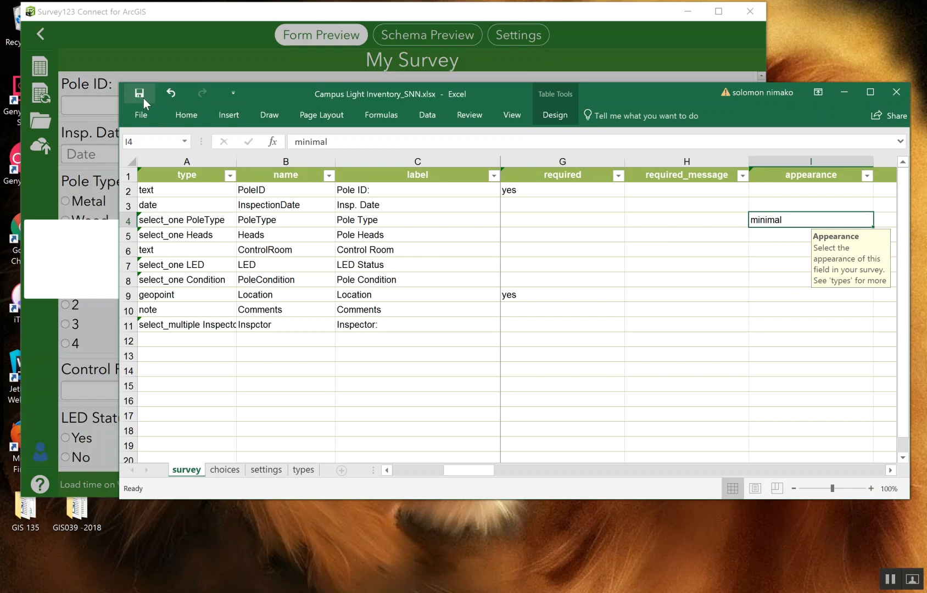
Move the workbook clear of Survey123 Connect's form preview, then expand and collapse the Pole Type list there to examine its choices
left_click_drag(655, 94, 656, 141)
left_click_drag(654, 207, 643, 342)
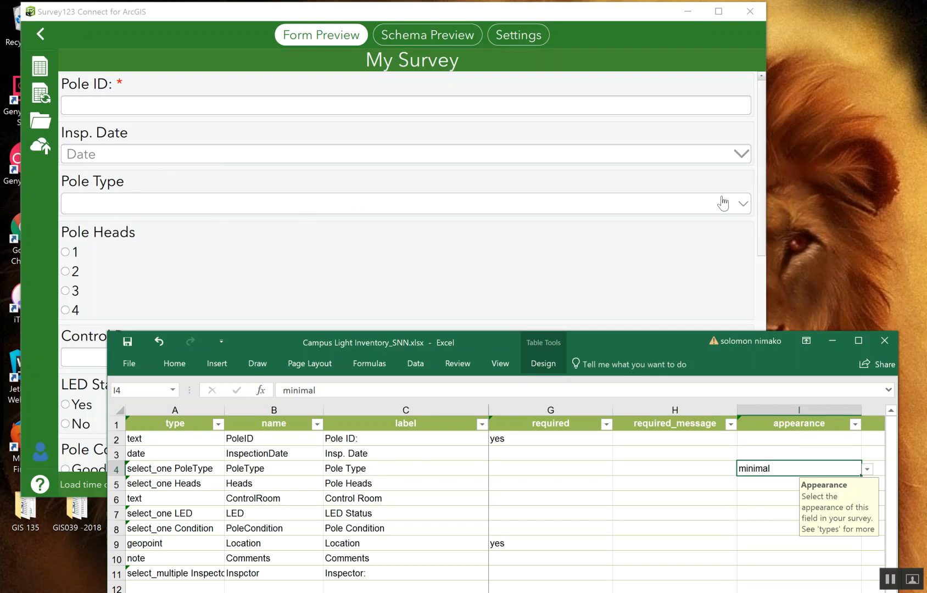
left_click(743, 204)
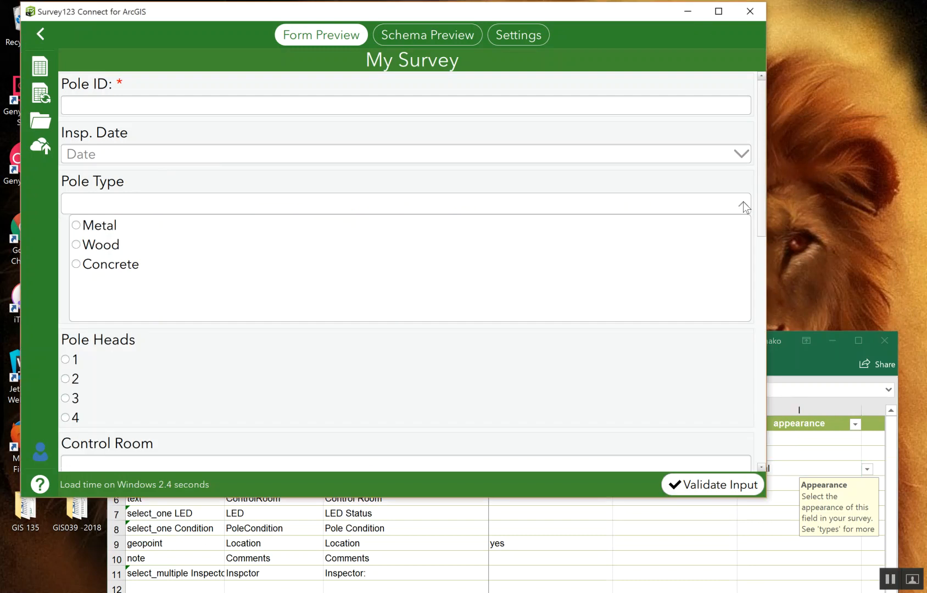
left_click(743, 203)
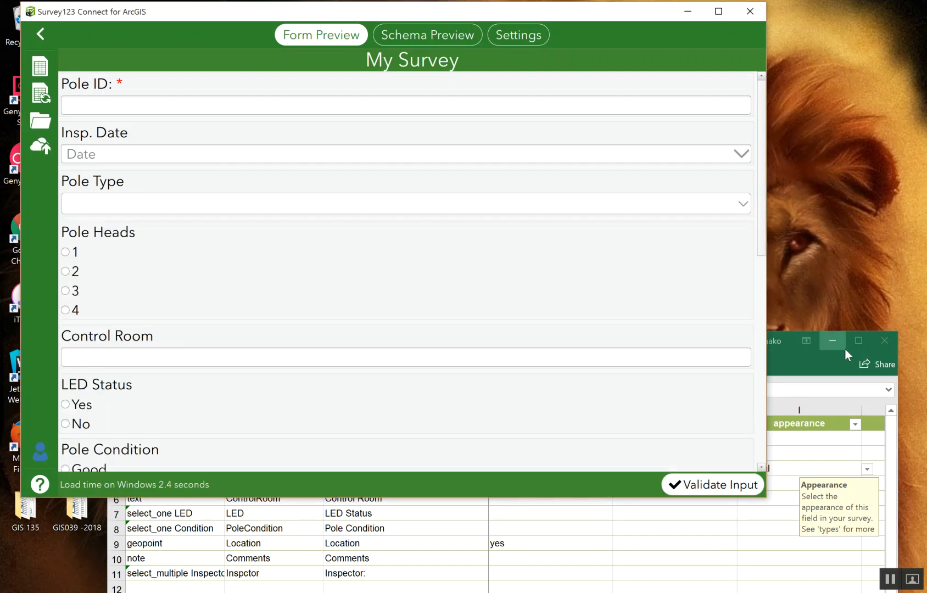
left_click(743, 205)
left_click(743, 204)
Return to the Excel workbook, set the Pole Heads question's appearance to likert, save, and check it in the Survey123 Connect form preview
left_click(808, 365)
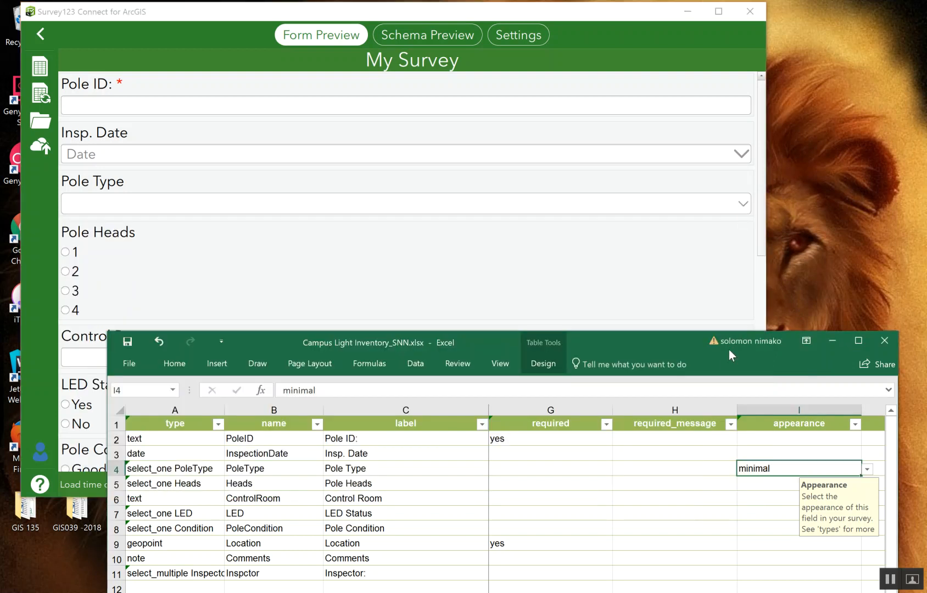
left_click(774, 360)
left_click_drag(780, 316, 781, 118)
left_click(835, 242)
left_click(874, 242)
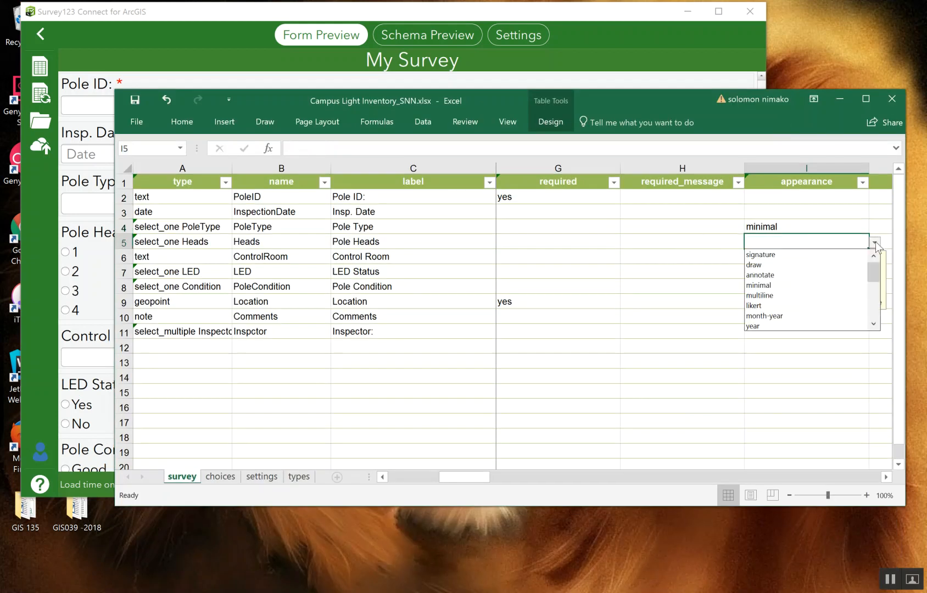
left_click(759, 306)
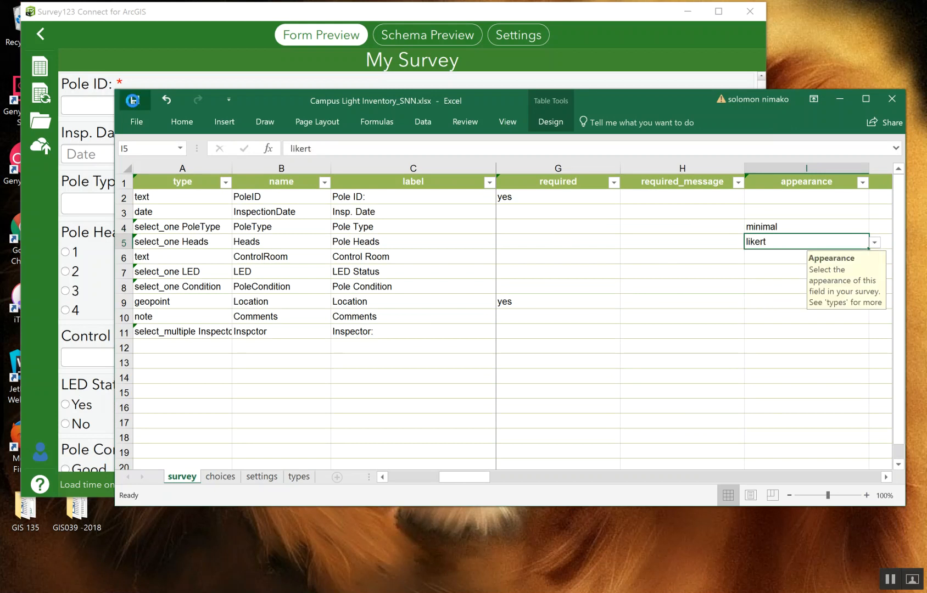
left_click(133, 100)
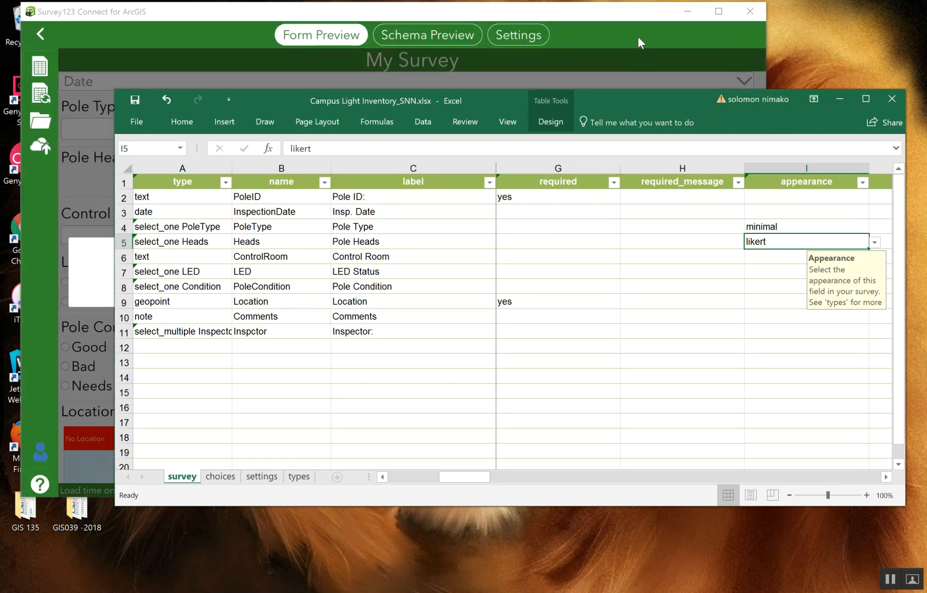
left_click(636, 36)
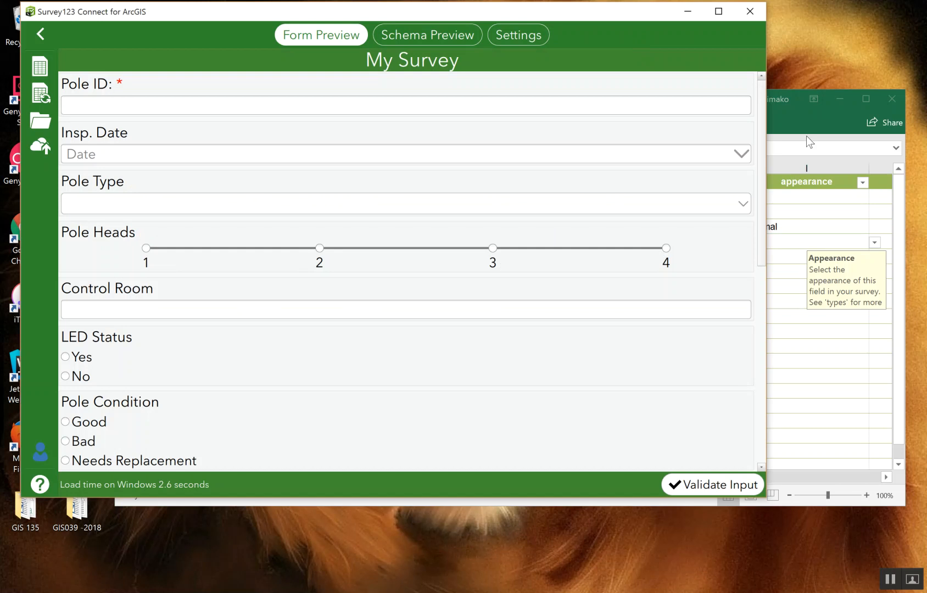
Switch back to the Excel workbook and set the appearance column to minimal for the LED Status question in row 7
left_click(830, 125)
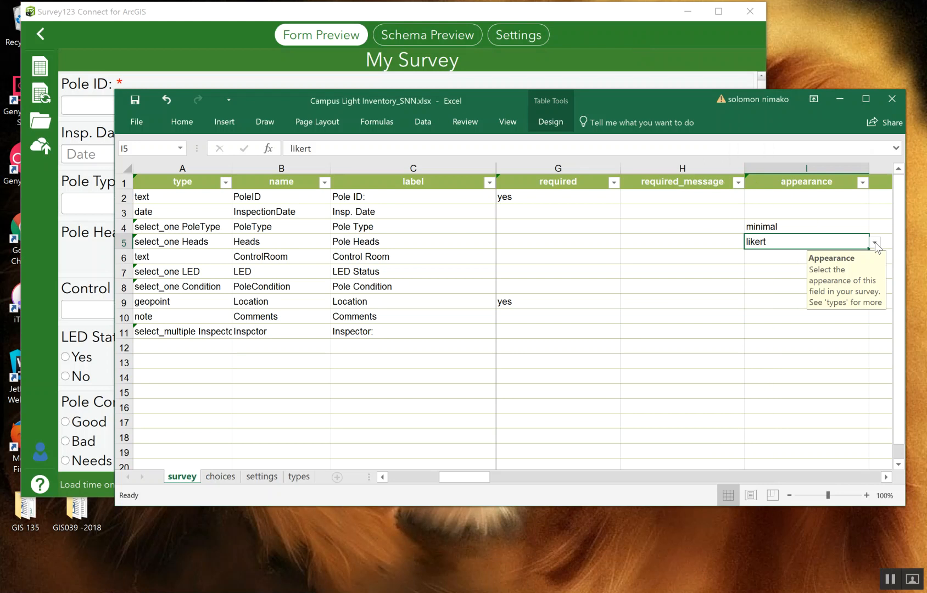
left_click(776, 261)
left_click(770, 272)
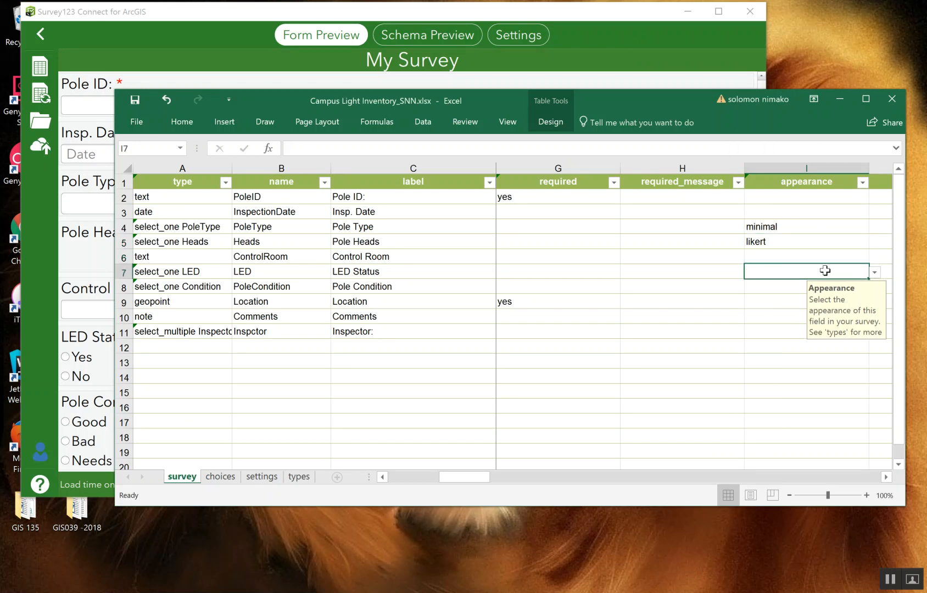
left_click(873, 272)
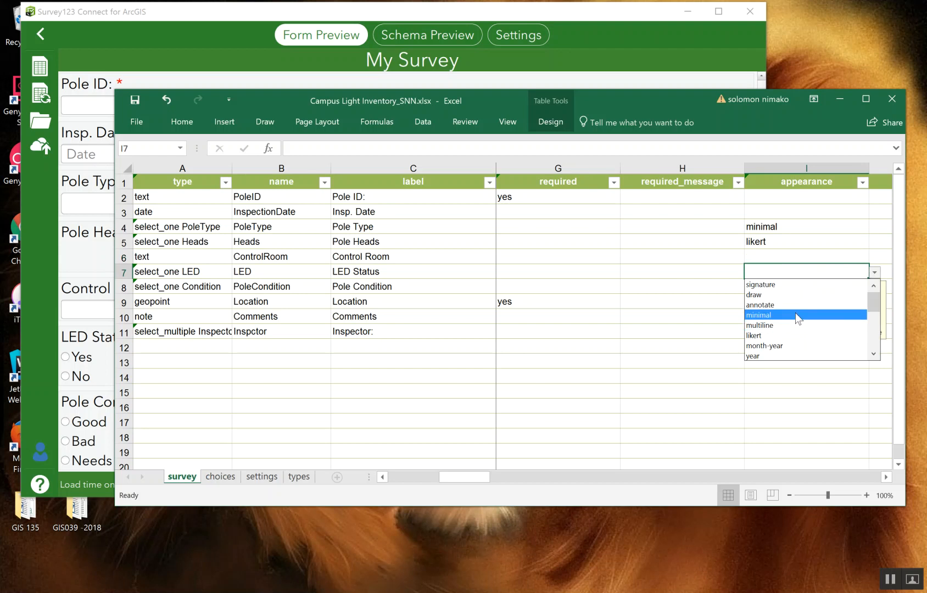
left_click(798, 316)
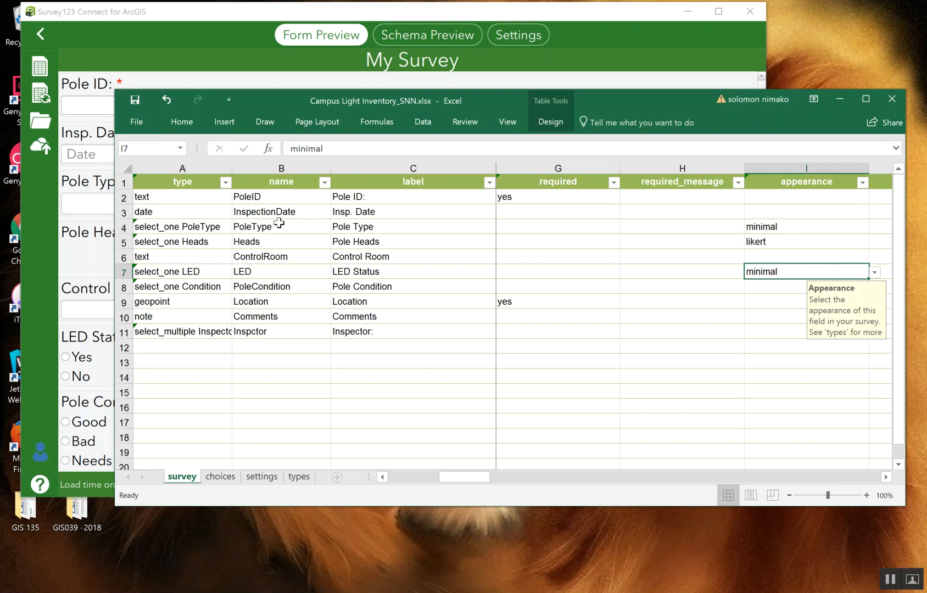
Set the Insp. Date question's appearance in row 3 to month-year, save the workbook, and uncover the form preview to check it
left_click(126, 213)
left_click(822, 213)
left_click(874, 214)
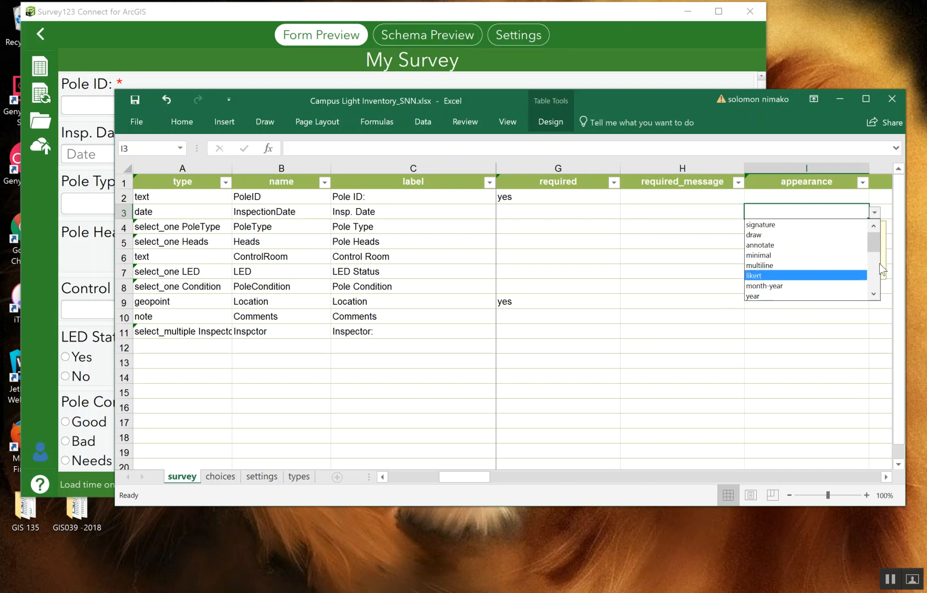
left_click_drag(877, 245, 871, 254)
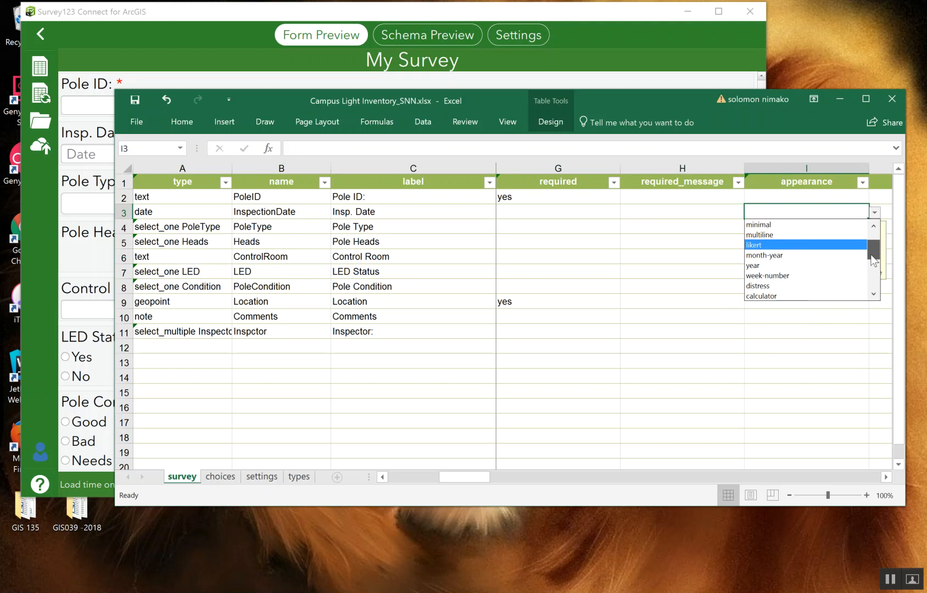
left_click(766, 255)
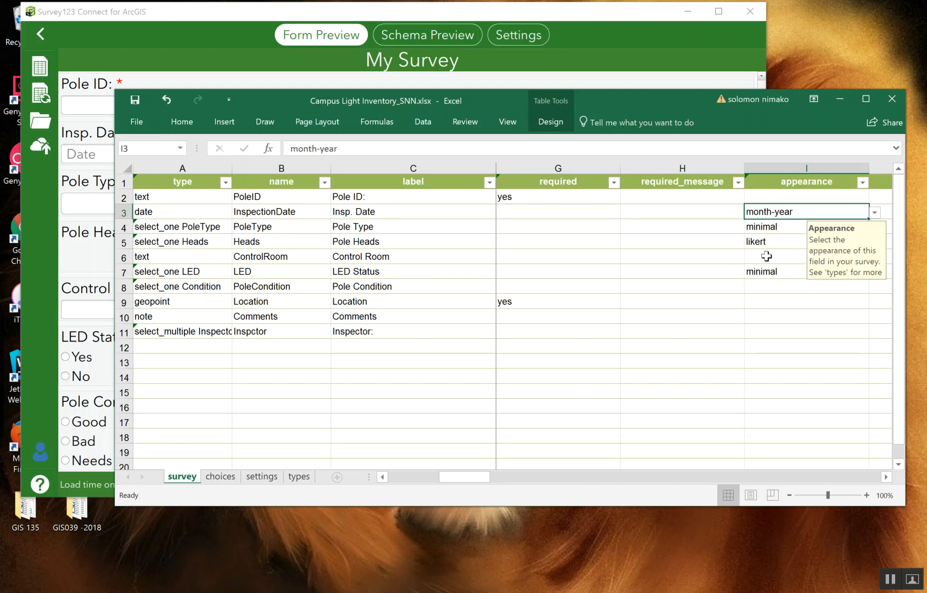
left_click_drag(272, 100, 271, 173)
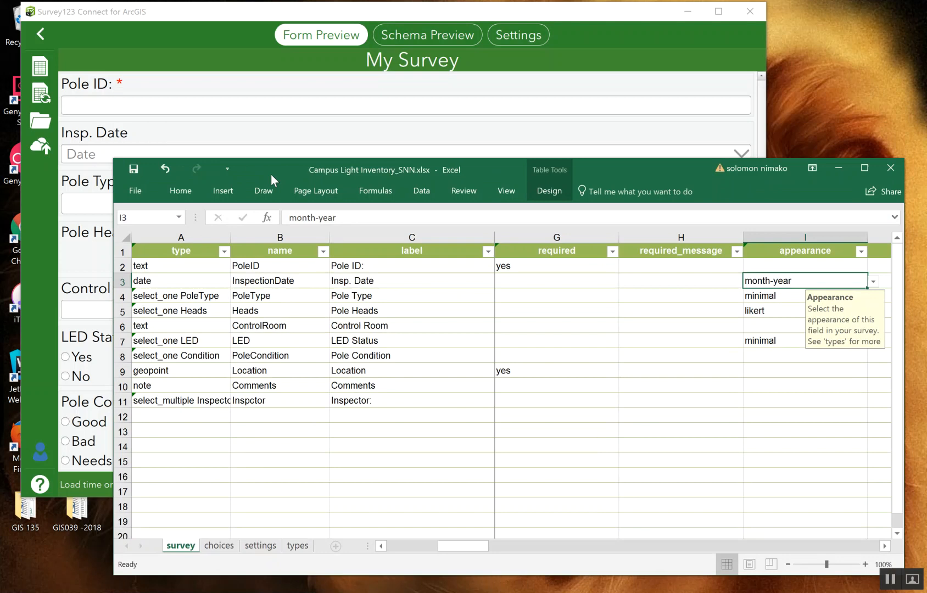
left_click(133, 171)
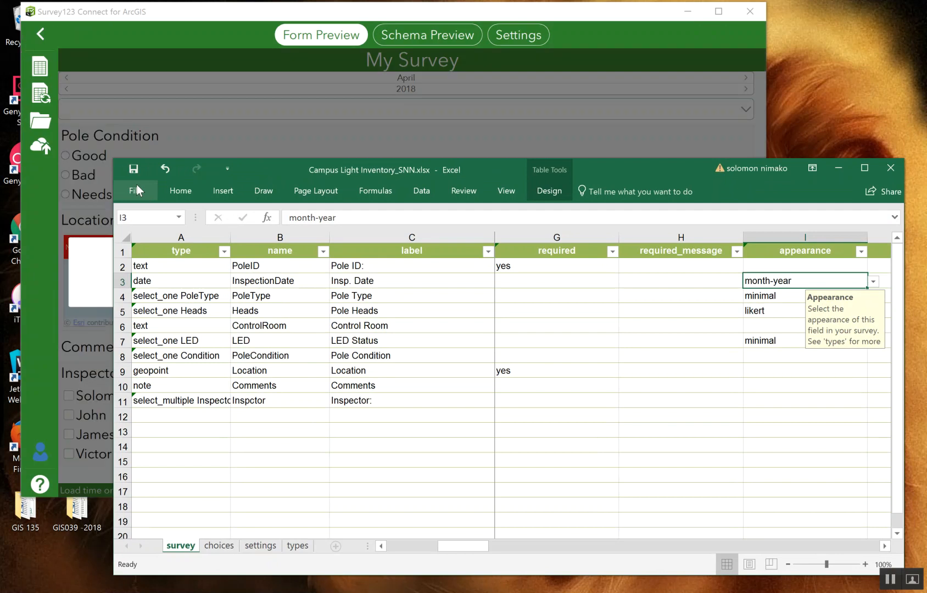
left_click_drag(664, 166, 731, 204)
left_click_drag(694, 133, 591, 75)
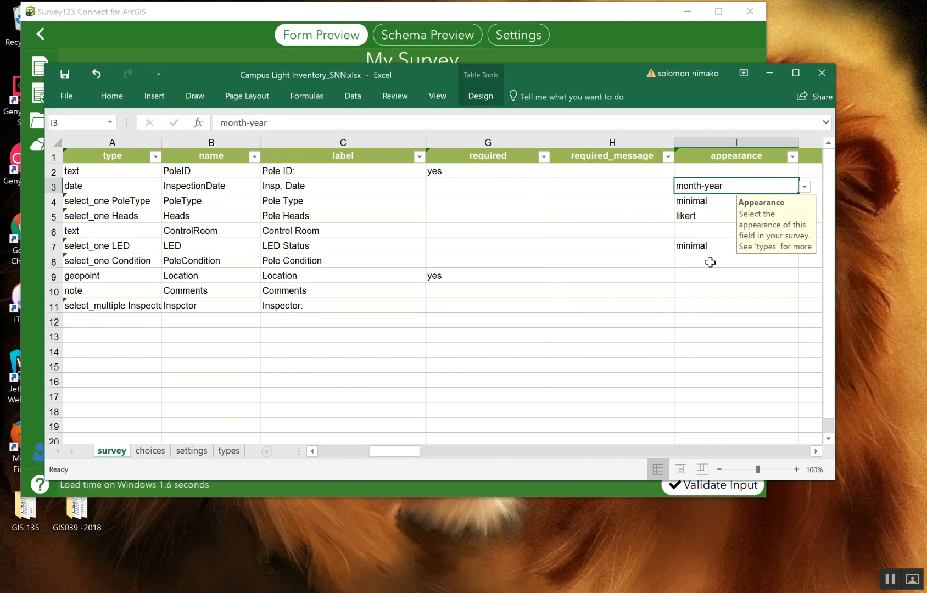
Set the appearance column to minimal for the Pole Condition question in row 8
left_click(758, 263)
left_click(804, 261)
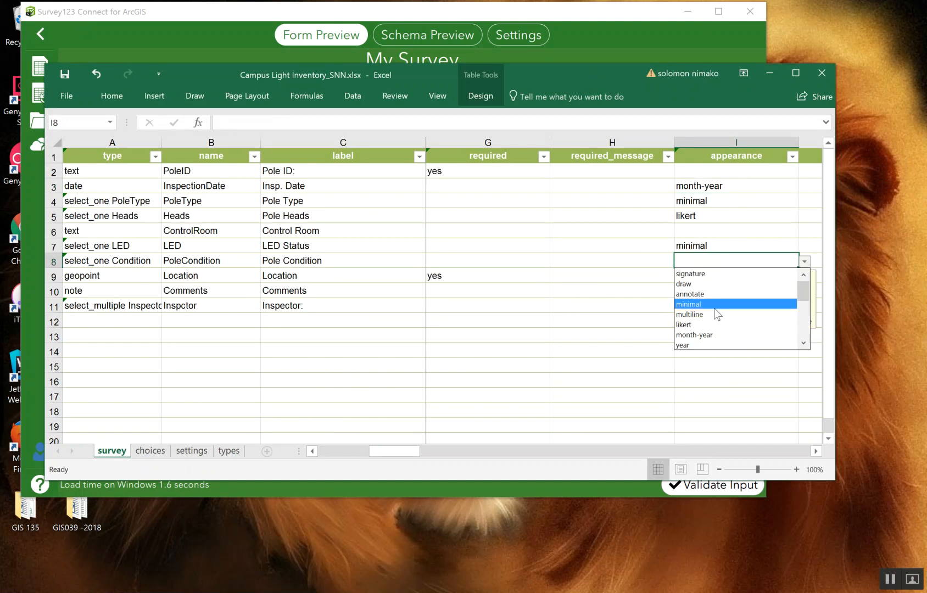
left_click(690, 305)
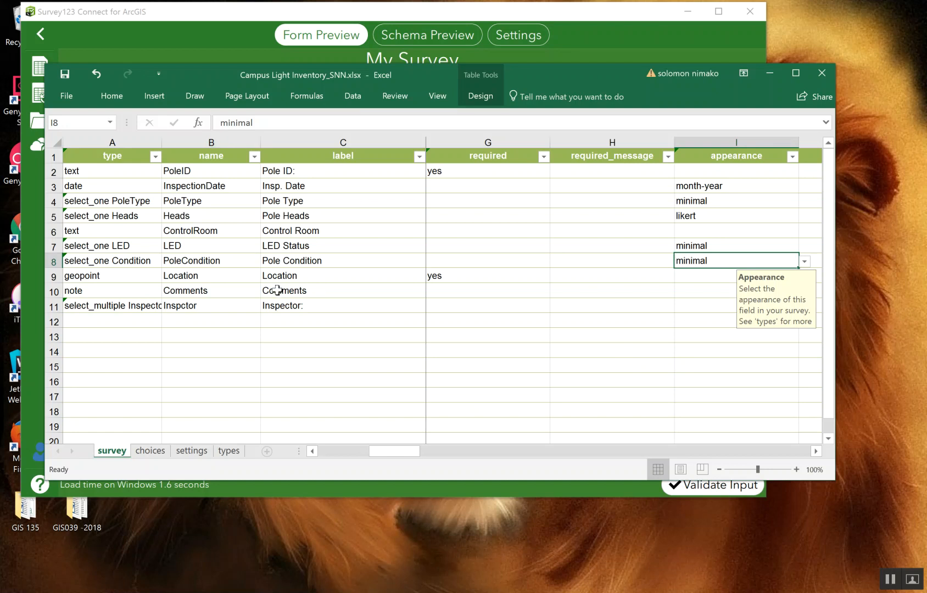
Set the appearance column to minimal for the Inspector question in row 11 and save the workbook
left_click(55, 307)
left_click(708, 306)
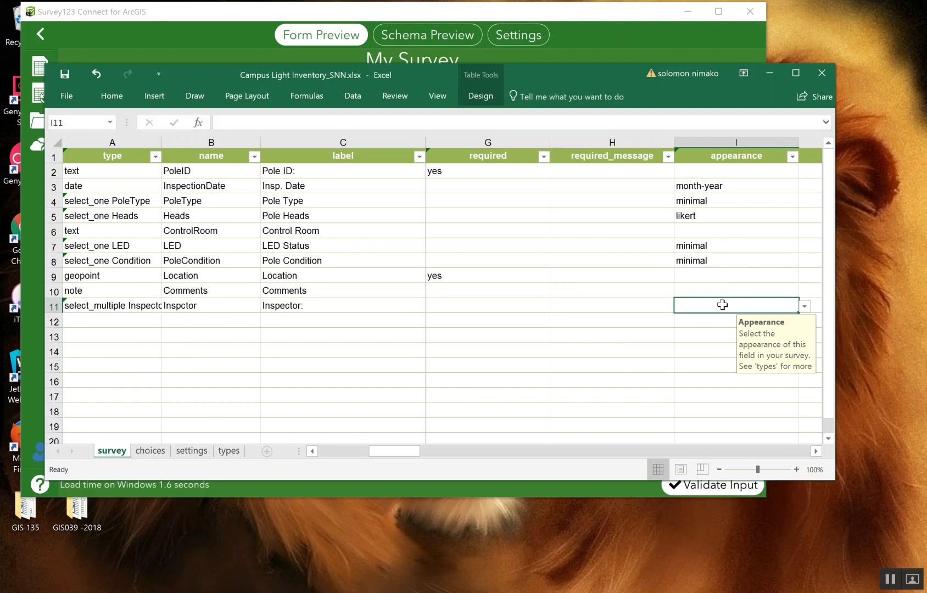
left_click(805, 305)
left_click(704, 350)
left_click(65, 75)
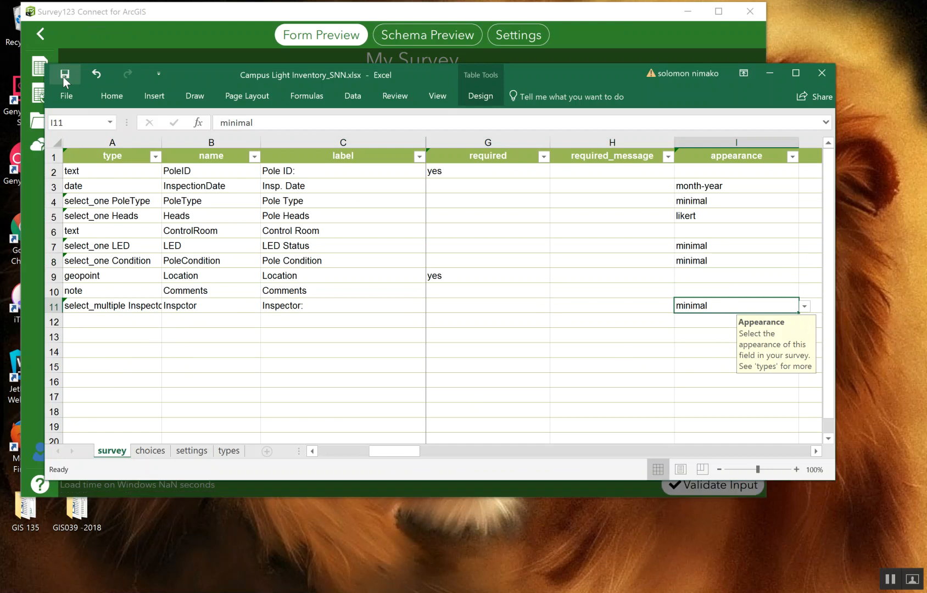
Switch to Survey123 Connect, expand and collapse the Inspector list, and review the restyled questions back to the start of the form preview
left_click(207, 18)
left_click_drag(764, 228, 749, 422)
left_click(737, 297)
left_click(736, 297)
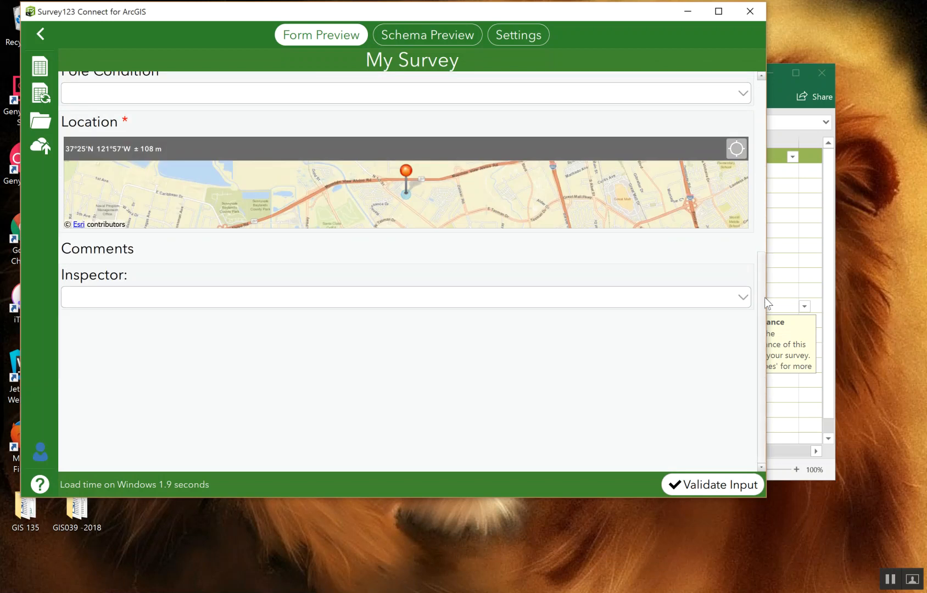
left_click_drag(761, 302, 743, 97)
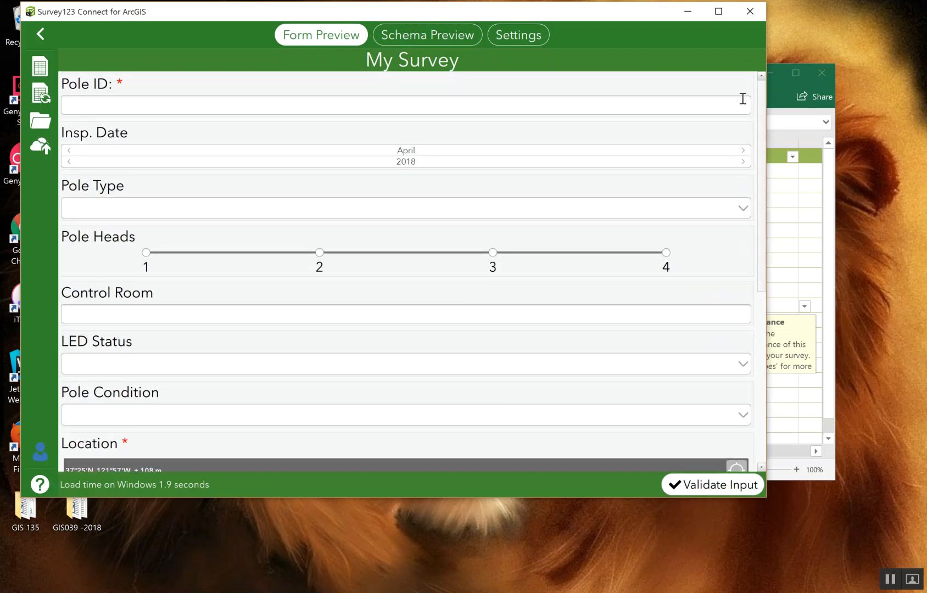
Switch to the Excel workbook and examine the survey sheet's remaining columns from appearance through bind::type, returning to the media columns
left_click(776, 93)
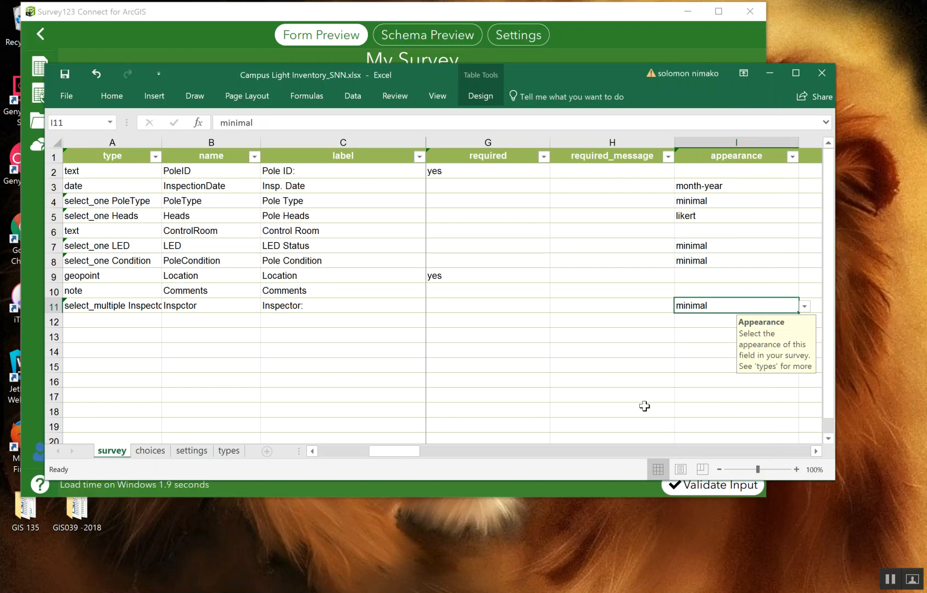
left_click(816, 452)
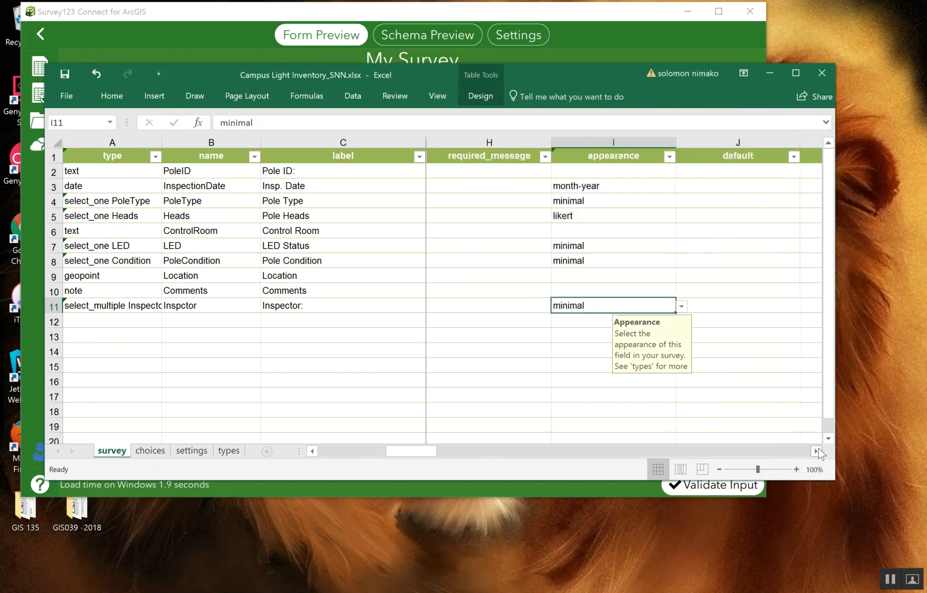
left_click(817, 451)
left_click(817, 450)
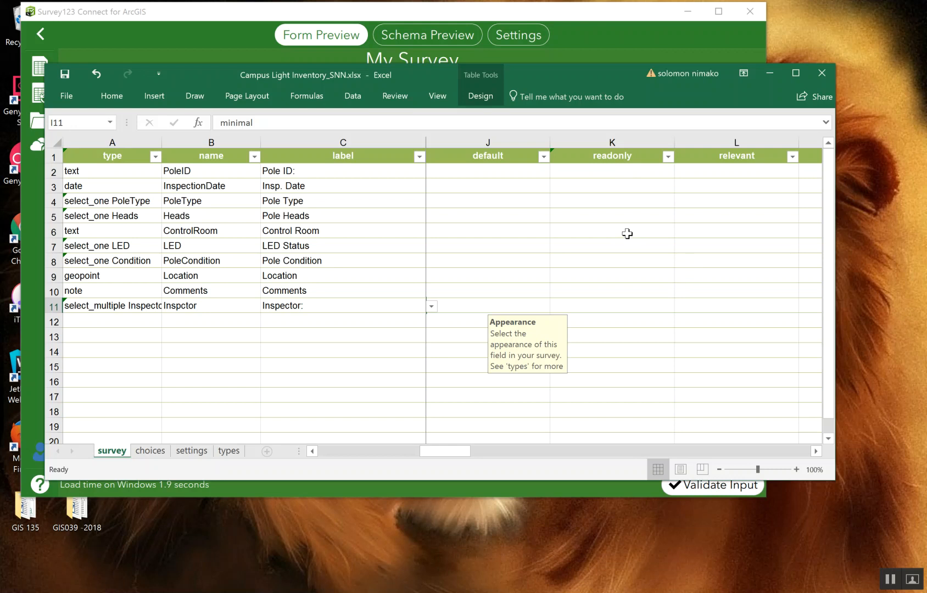
left_click(814, 450)
left_click(815, 450)
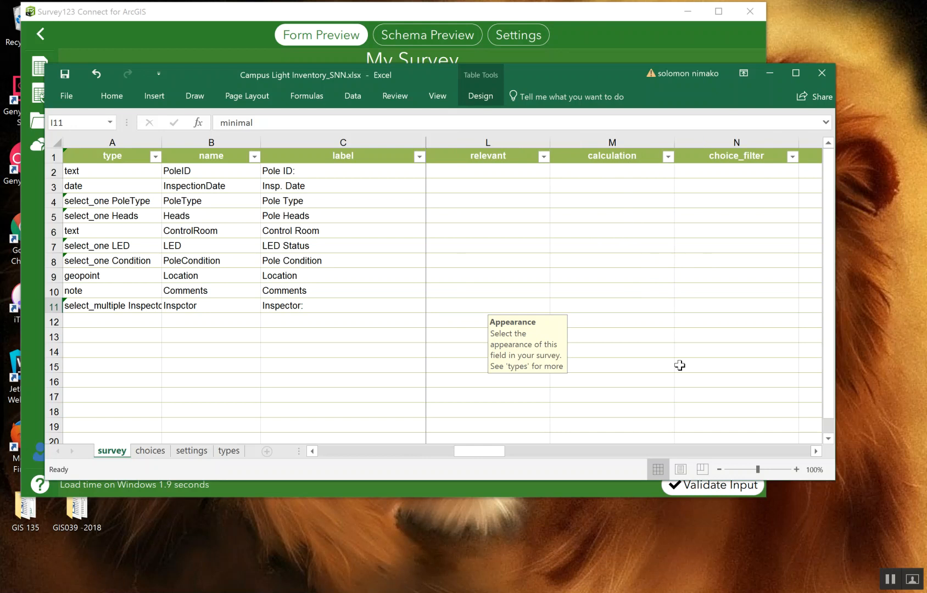
left_click(815, 451)
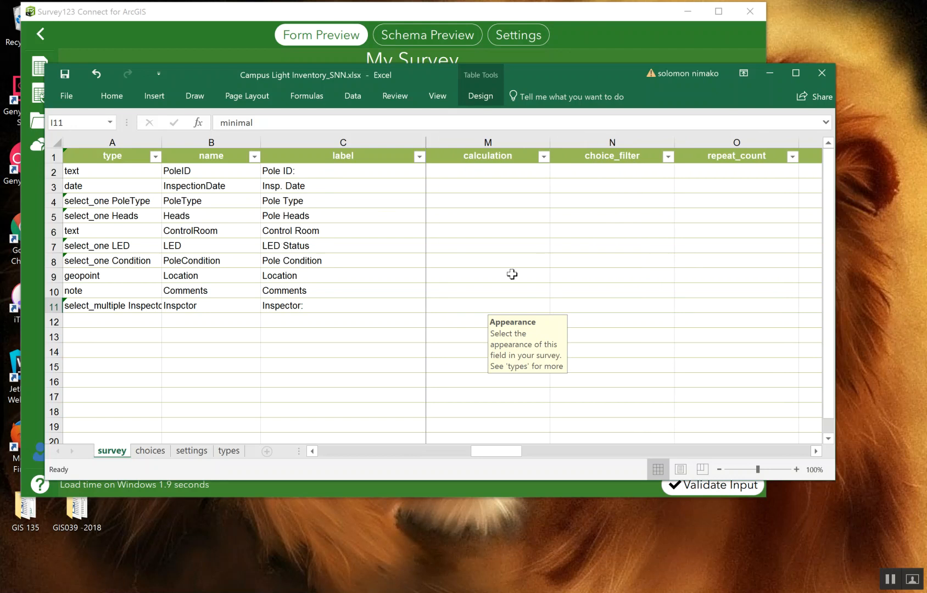
left_click(815, 451)
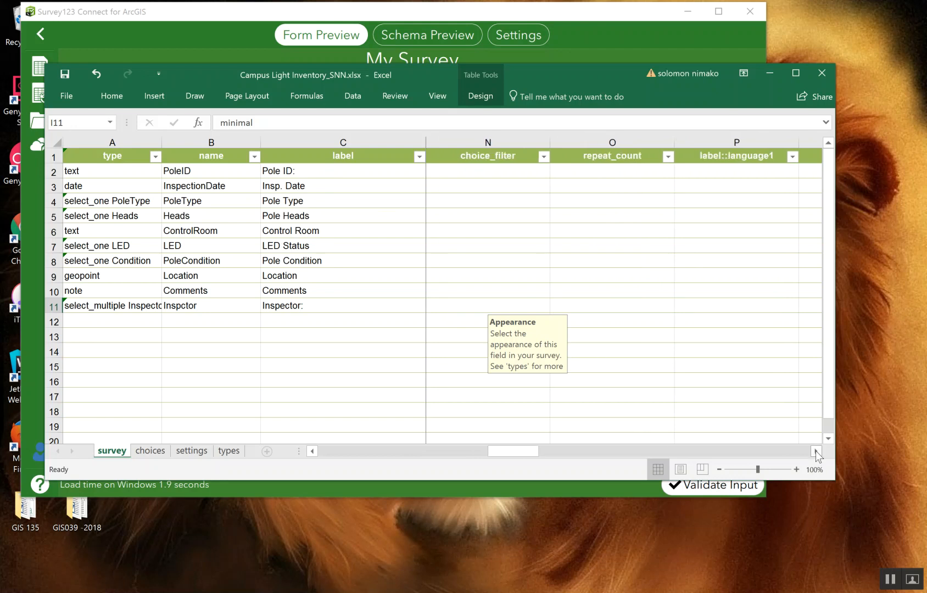
left_click(815, 451)
left_click(815, 452)
left_click(815, 451)
left_click(815, 451)
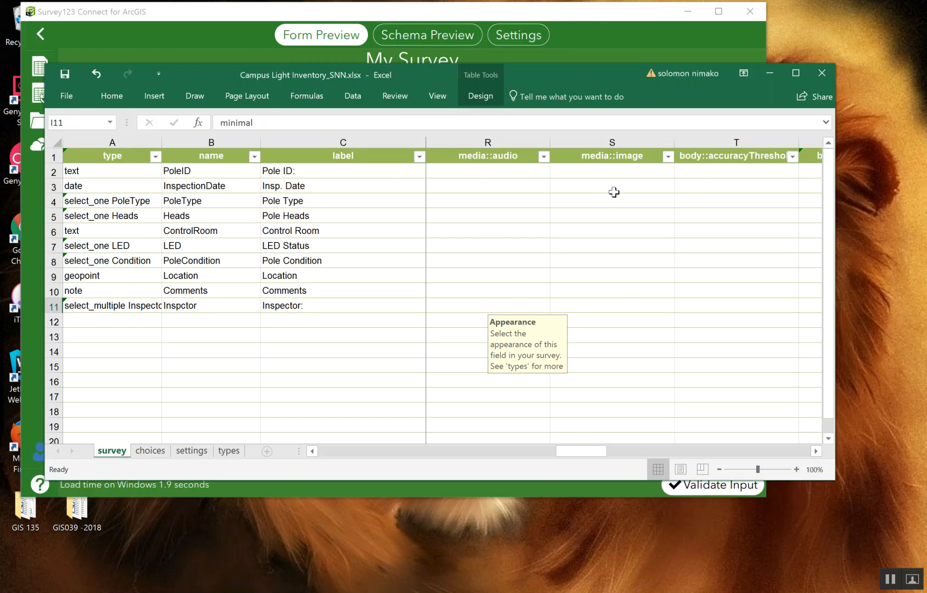
left_click(815, 450)
left_click(815, 451)
left_click(815, 450)
left_click(815, 451)
left_click(815, 450)
left_click(816, 450)
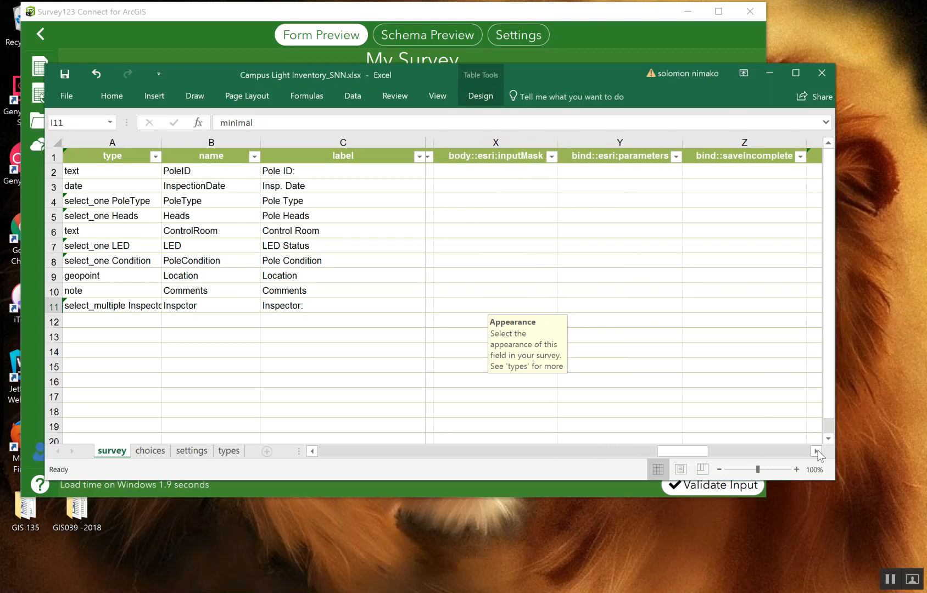
left_click(815, 450)
left_click(815, 451)
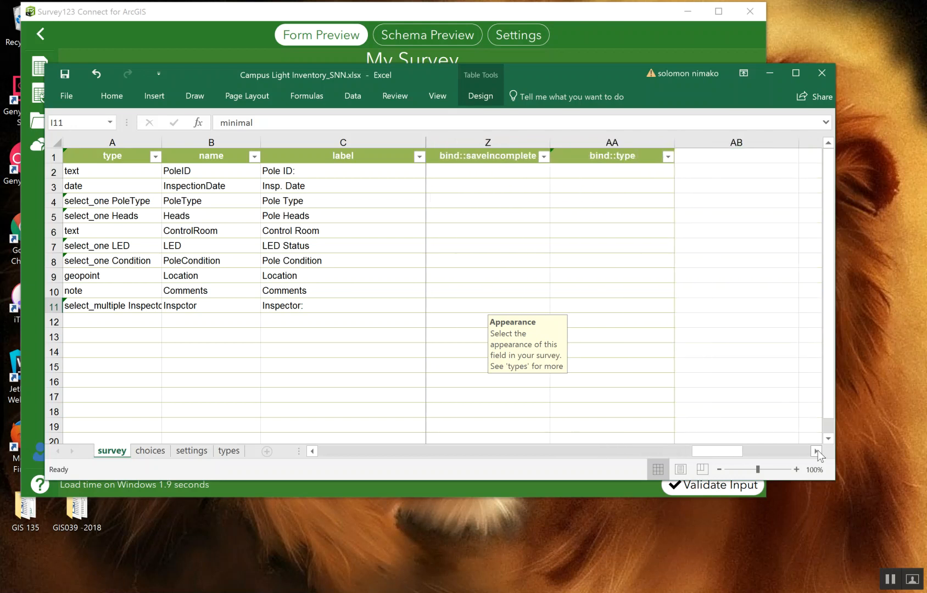
left_click(312, 451)
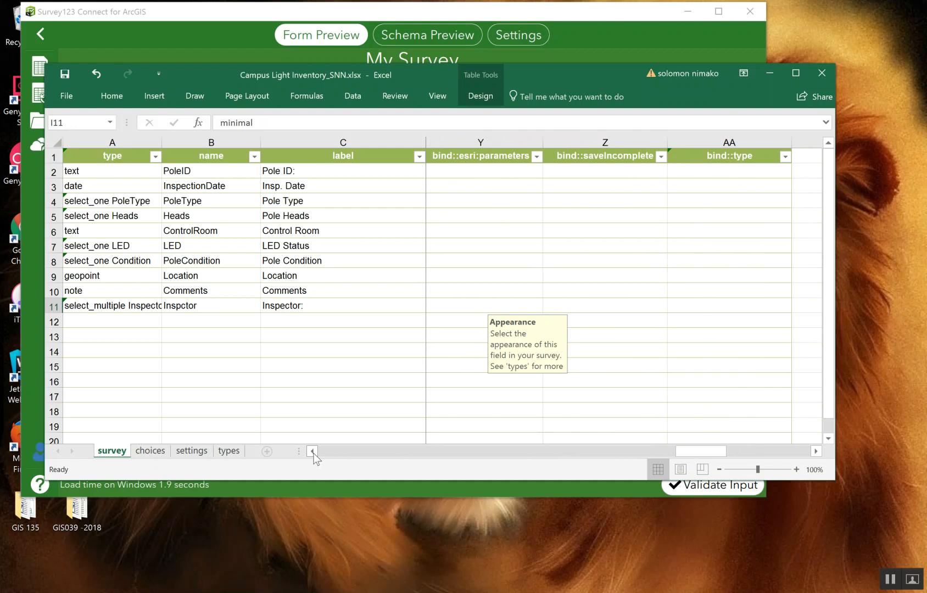
left_click(312, 451)
left_click(311, 450)
left_click(312, 450)
left_click(312, 450)
left_click(311, 451)
left_click(312, 451)
left_click(312, 450)
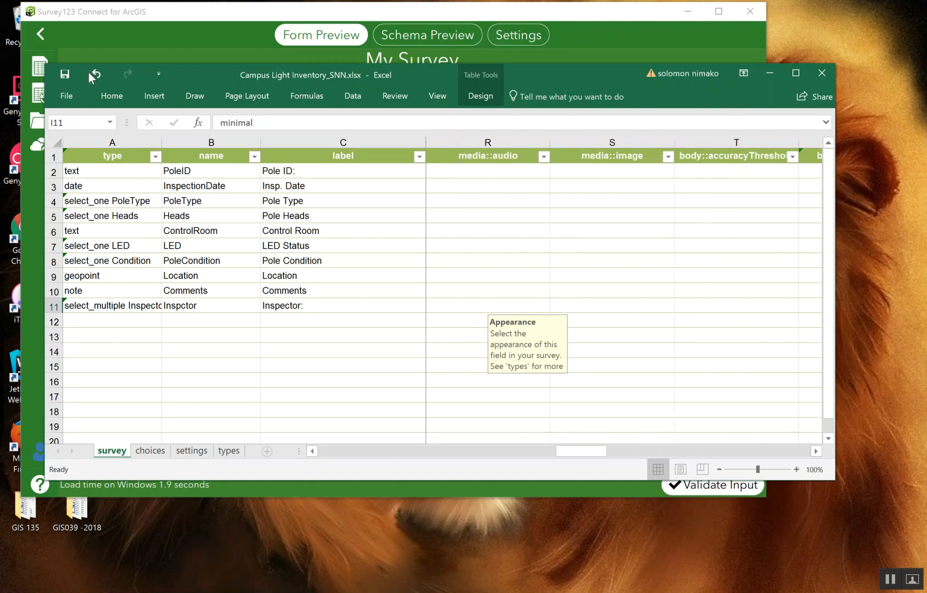
Save and minimize the workbook, and publish the Campus Light Inventory_SNN survey from Survey123 Connect
left_click(66, 73)
left_click(769, 73)
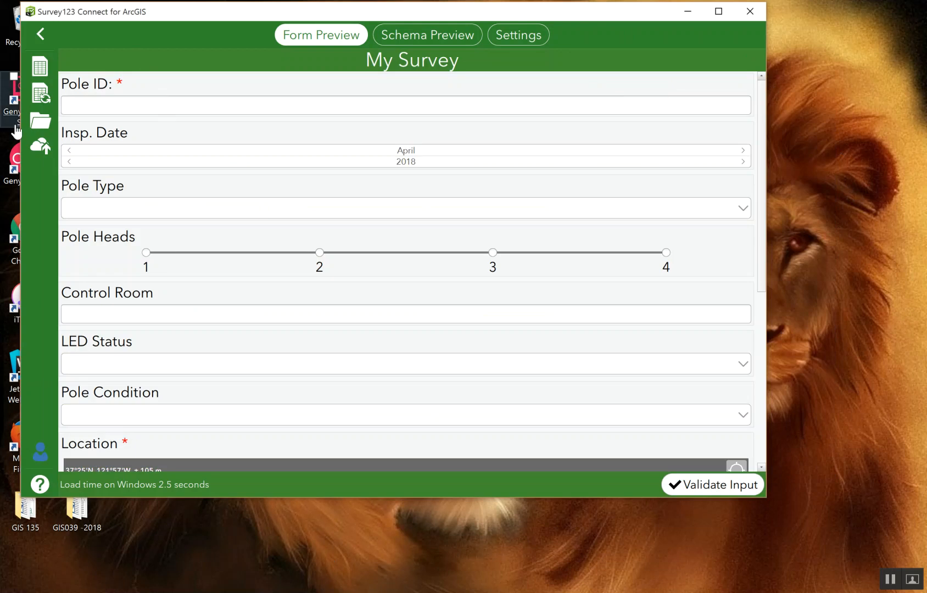
left_click(45, 148)
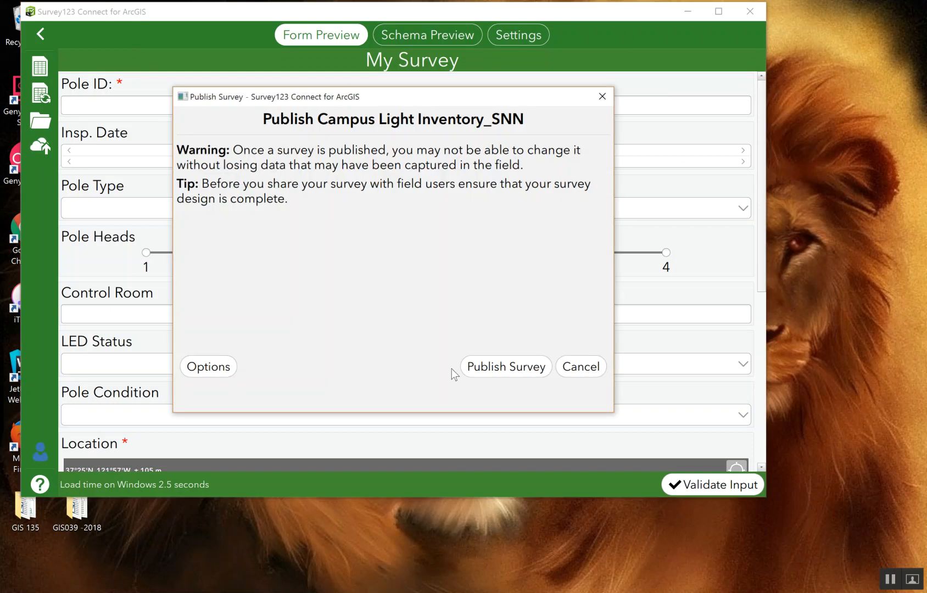
left_click(497, 371)
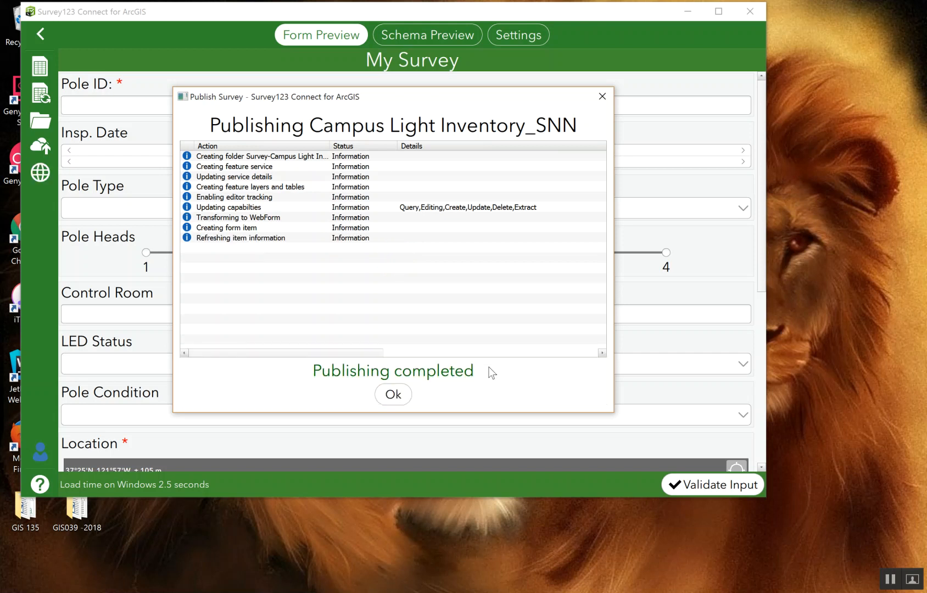
left_click(393, 394)
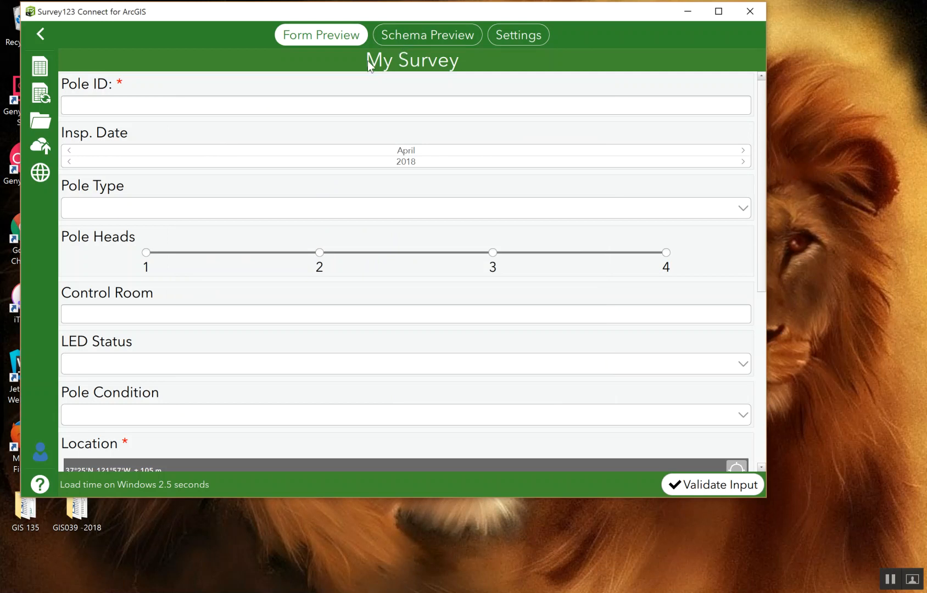
Examine the survey's schema and its general, style, map, images and inbox settings, and reopen Campus Light Inventory_SNN from the survey designs
left_click(435, 41)
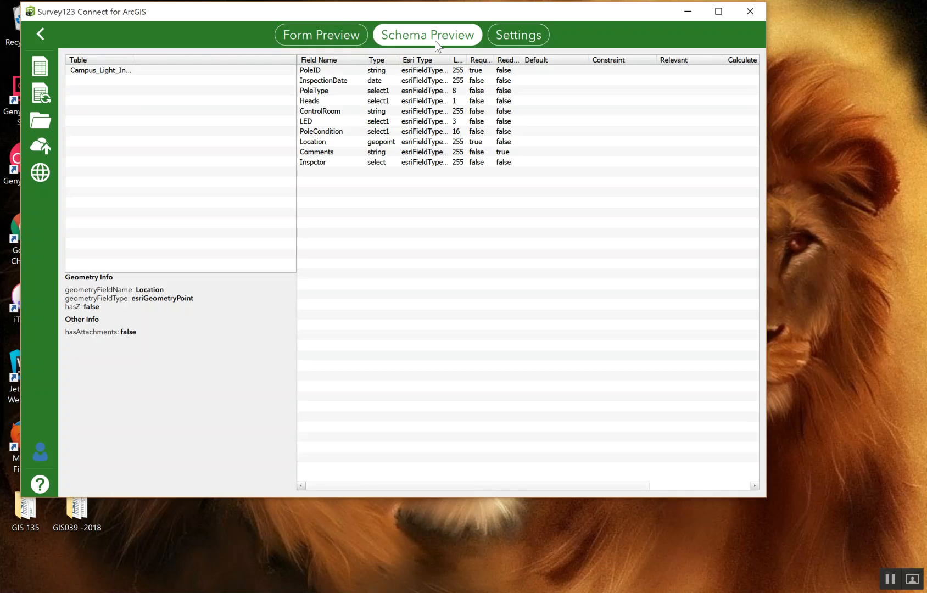
left_click(507, 43)
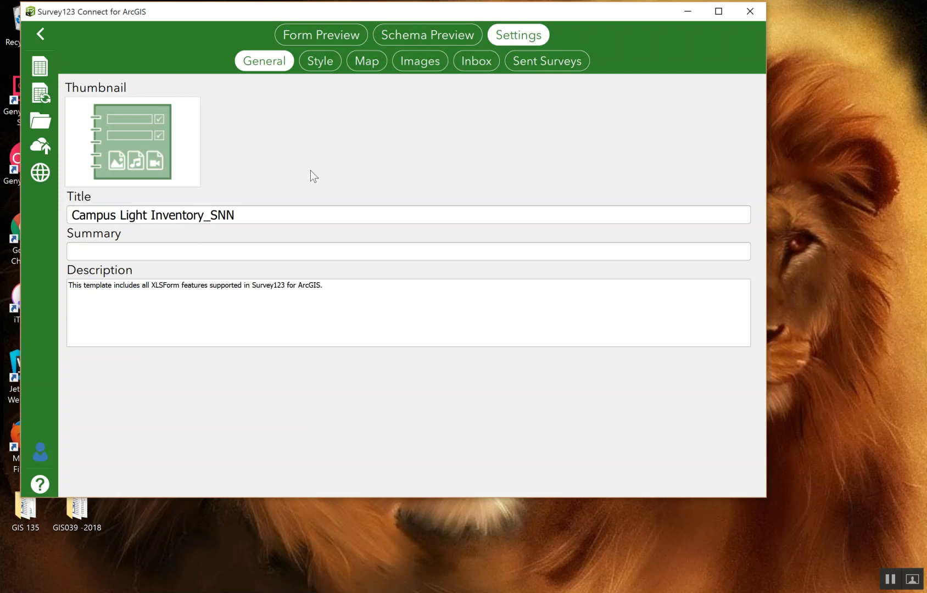
left_click(320, 68)
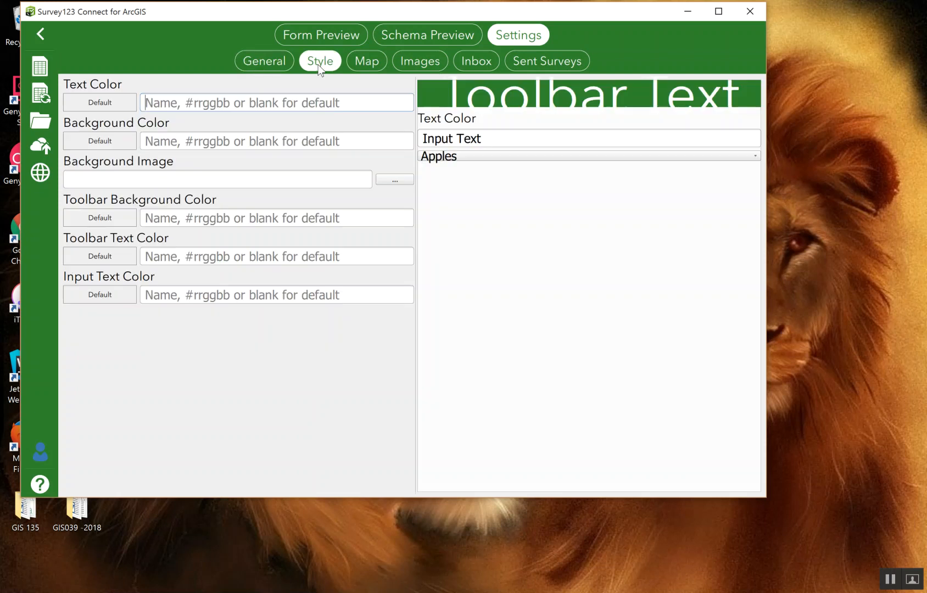
left_click(364, 68)
left_click(409, 64)
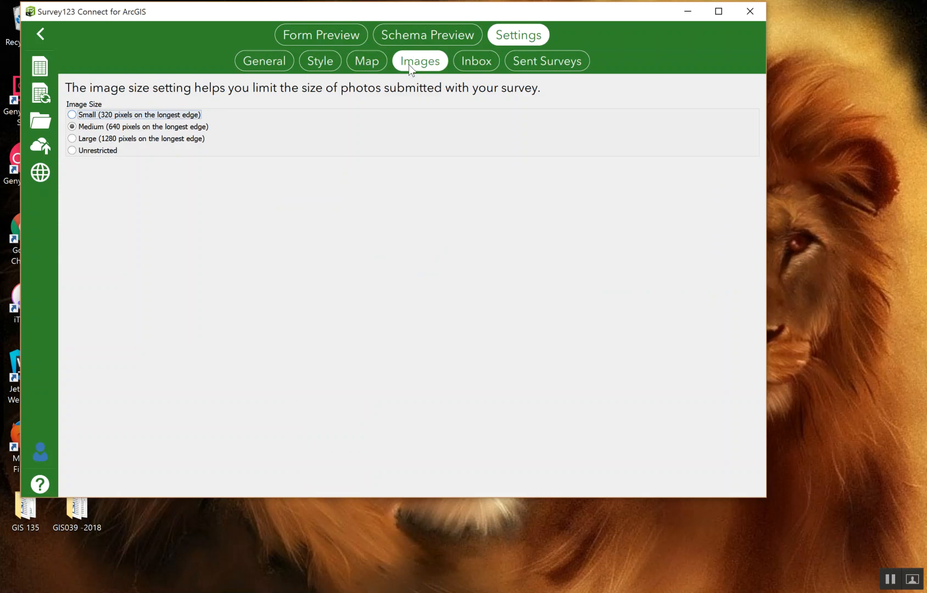
left_click(468, 64)
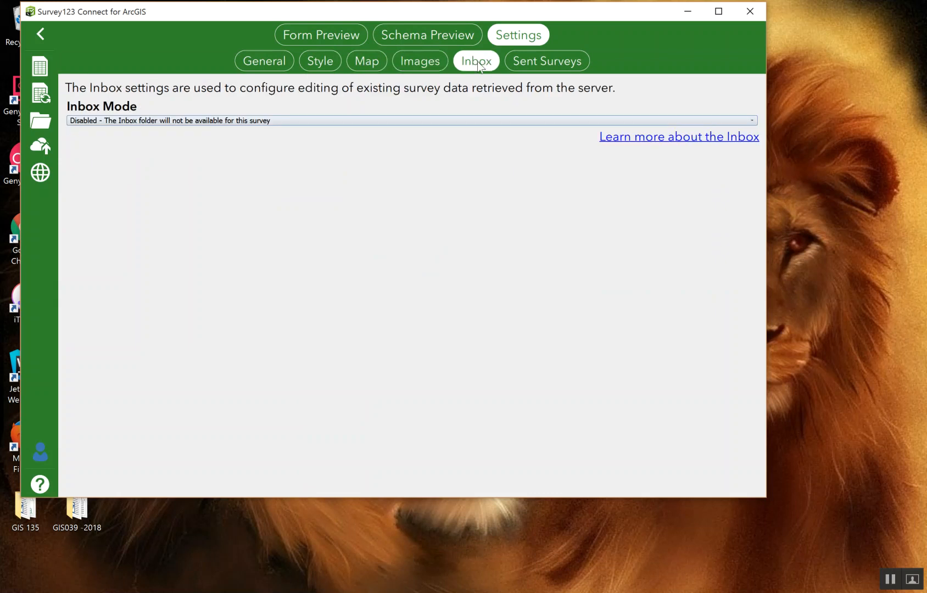
left_click(269, 61)
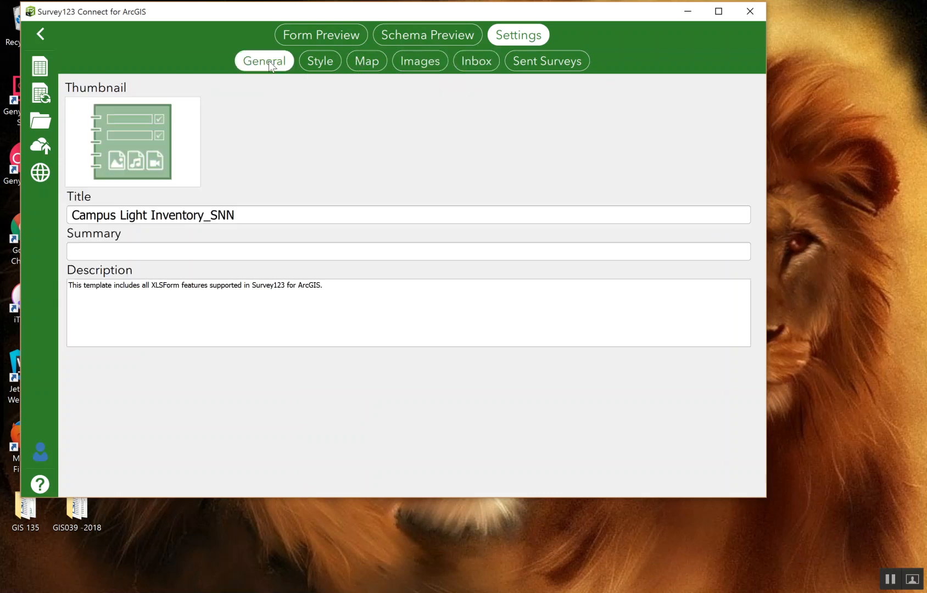
left_click(418, 34)
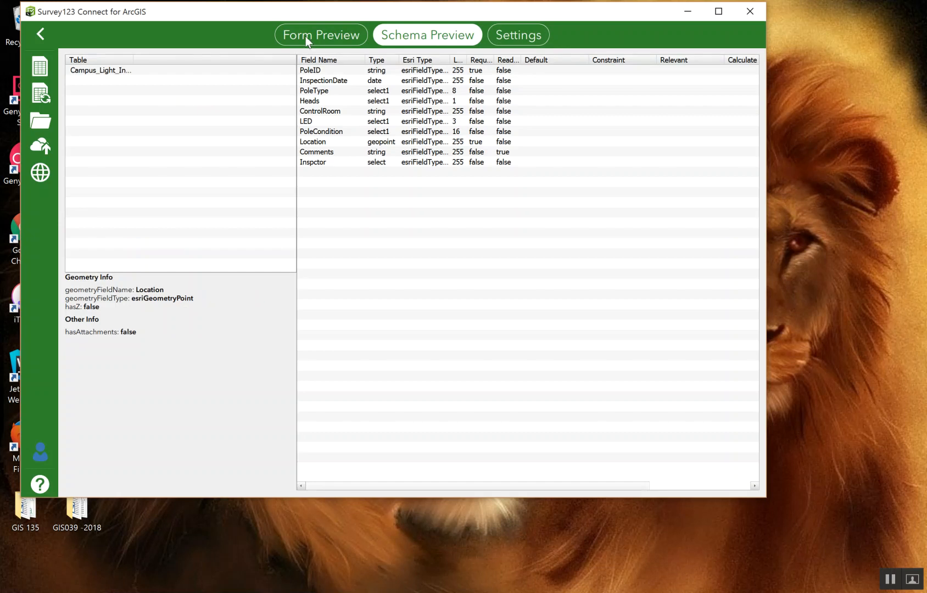
left_click(39, 35)
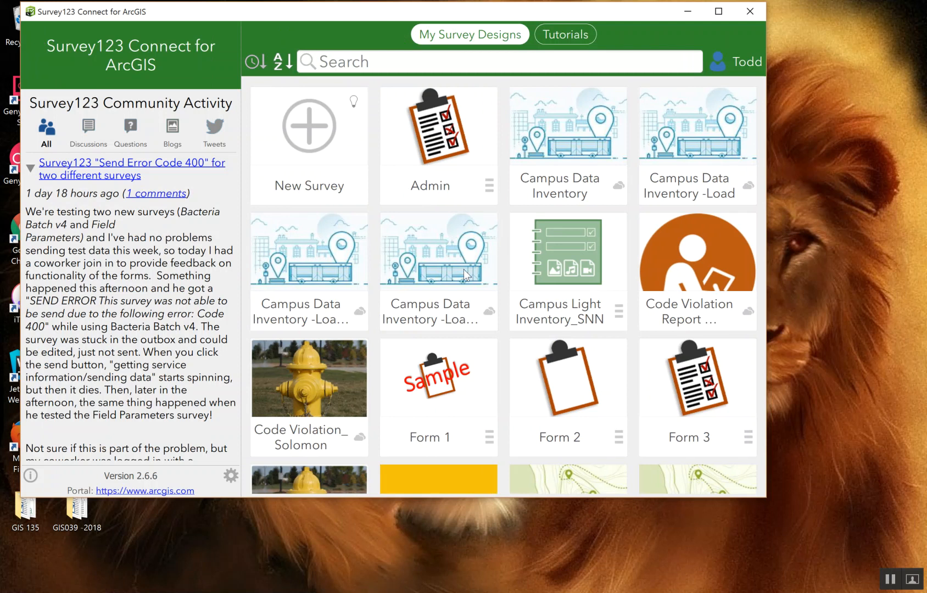
left_click(571, 262)
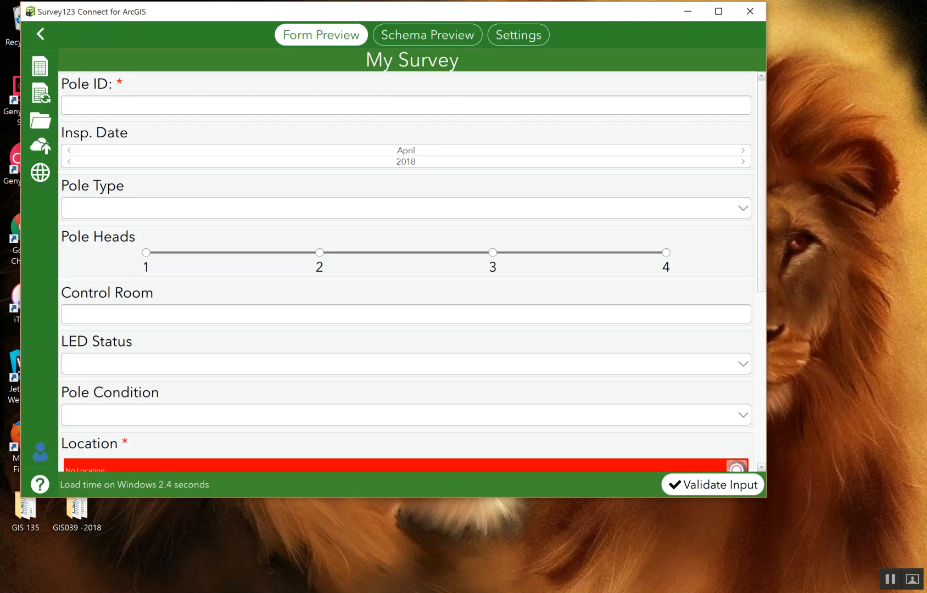
Switch to the Excel workbook, set form_title on the settings sheet to Campus Light Inventory, save it, and uncover the form preview
key("alt+Tab")
left_click(197, 451)
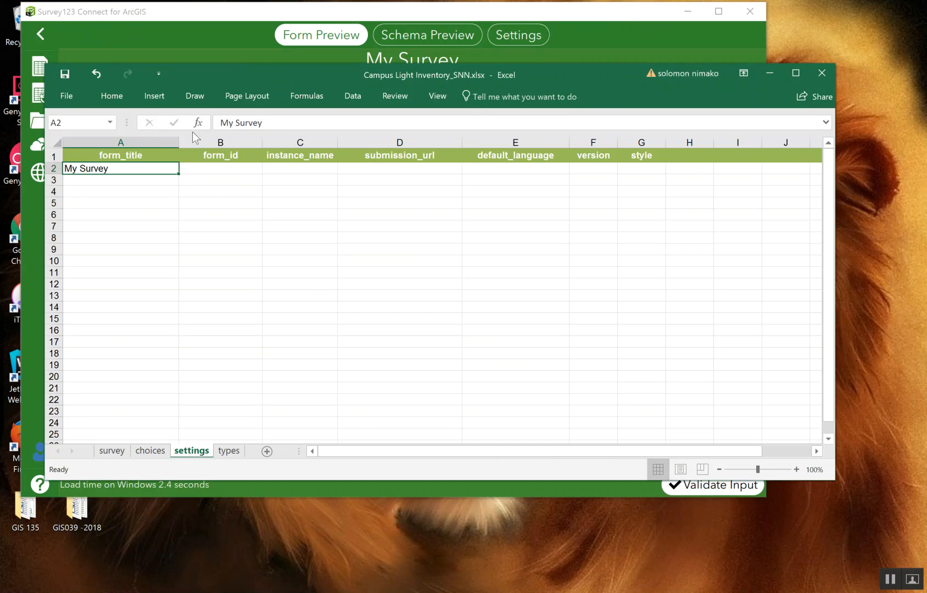
left_click_drag(301, 73, 353, 155)
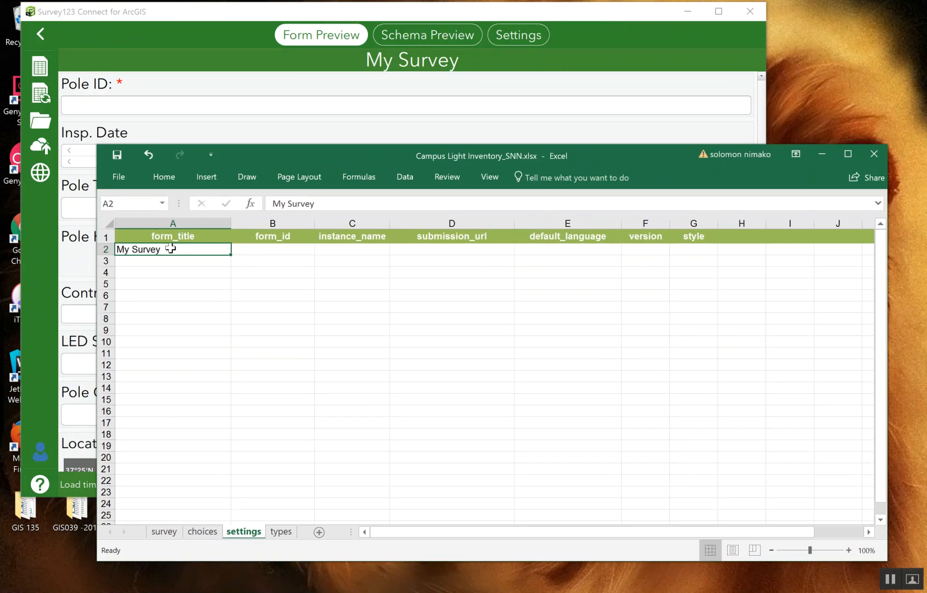
double_click(167, 249)
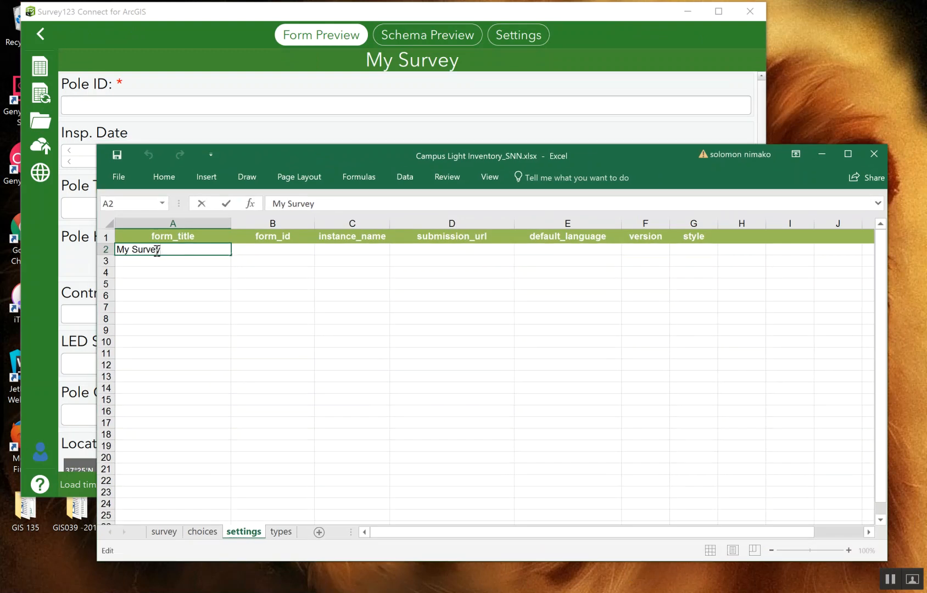
left_click_drag(160, 249, 120, 252)
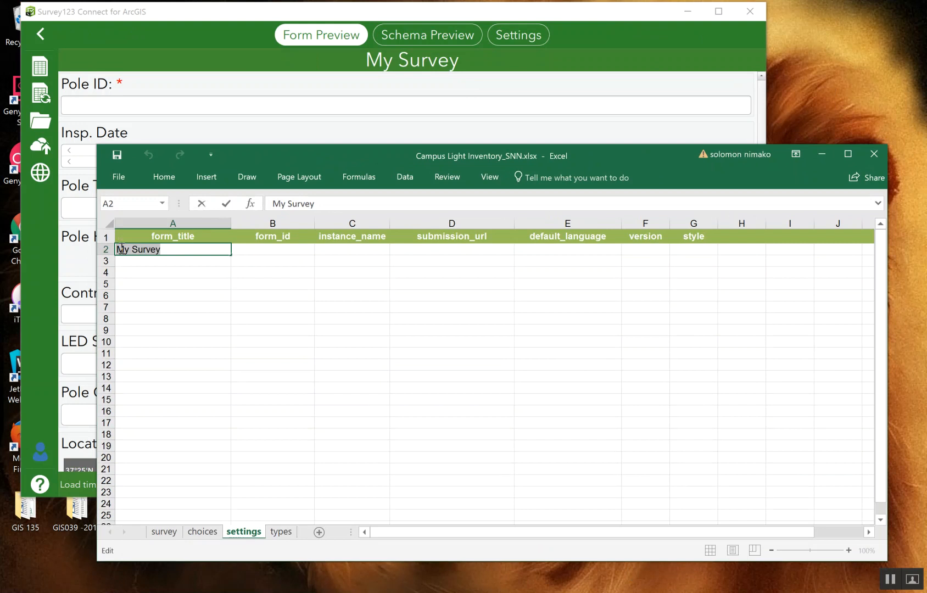
type("Campus")
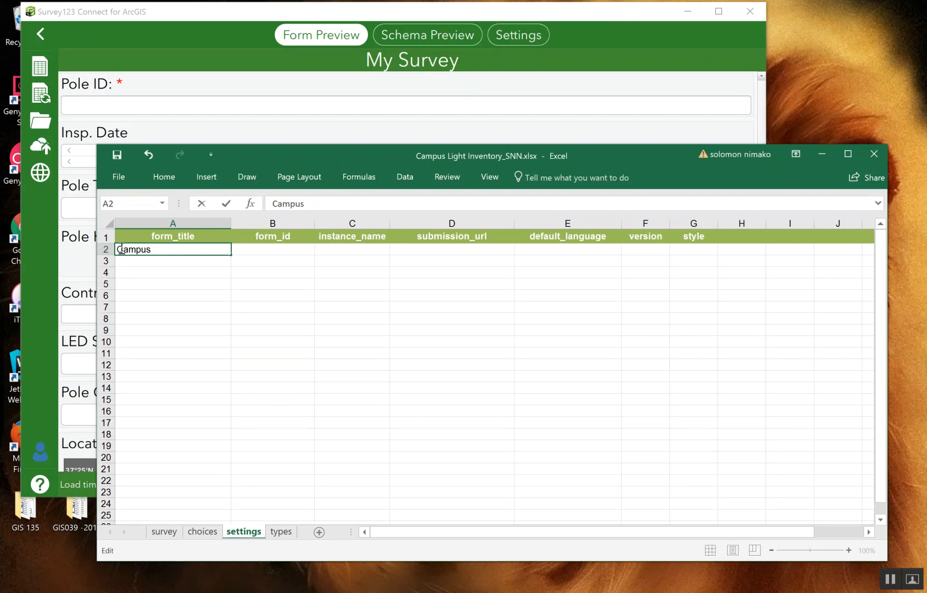
type(" Light Inventory")
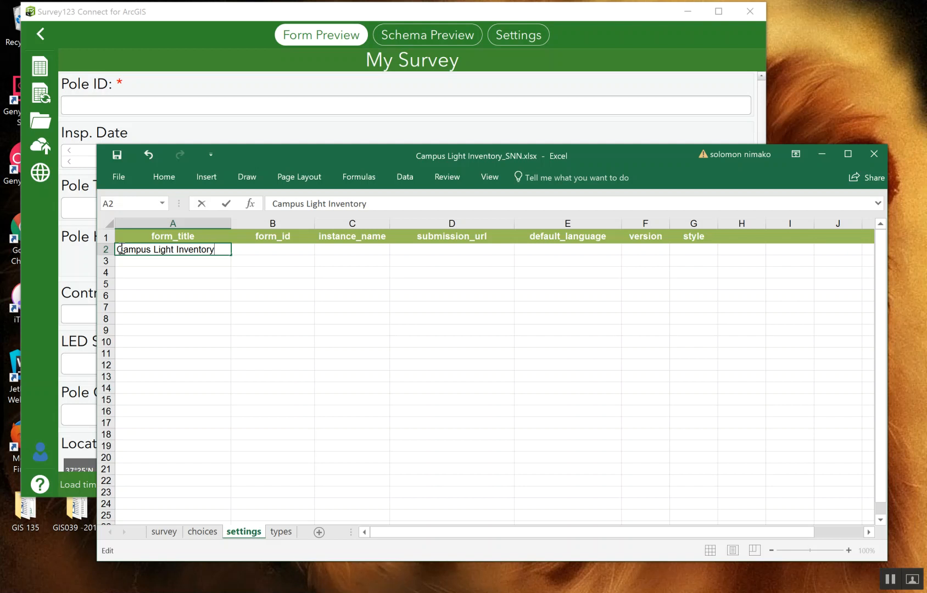
left_click(117, 156)
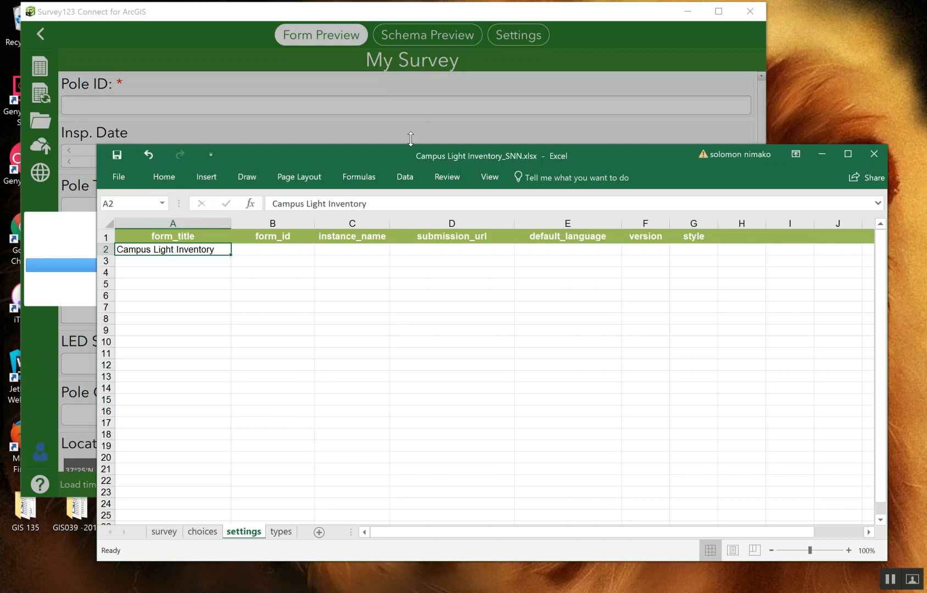
left_click(822, 153)
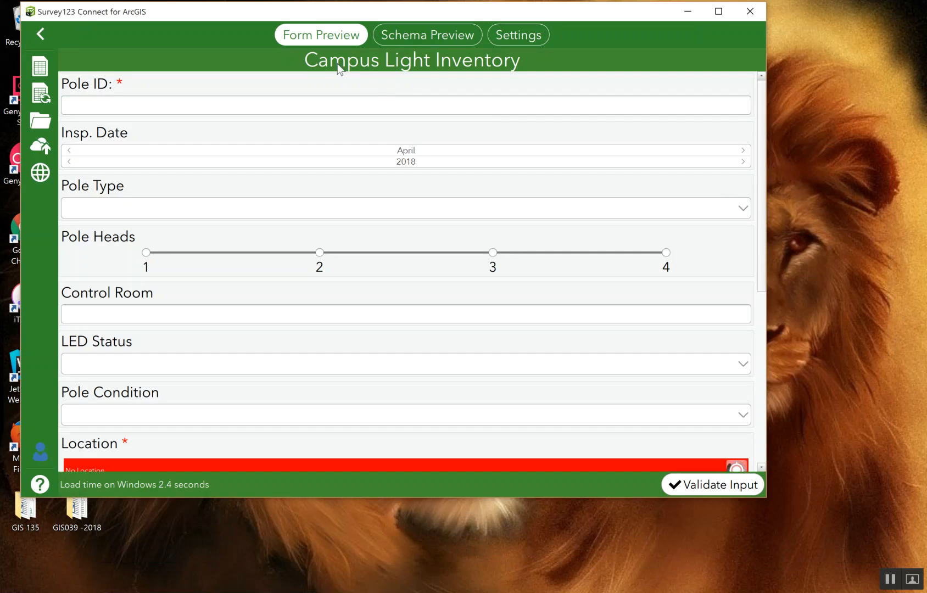
Review the survey's general and style settings in Survey123 Connect and display its map settings
left_click(507, 40)
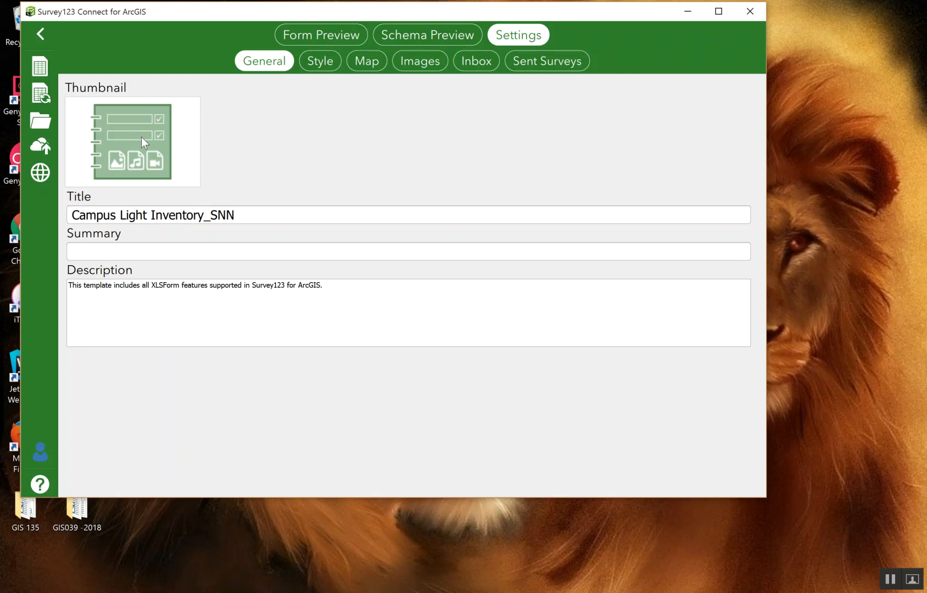
left_click(331, 61)
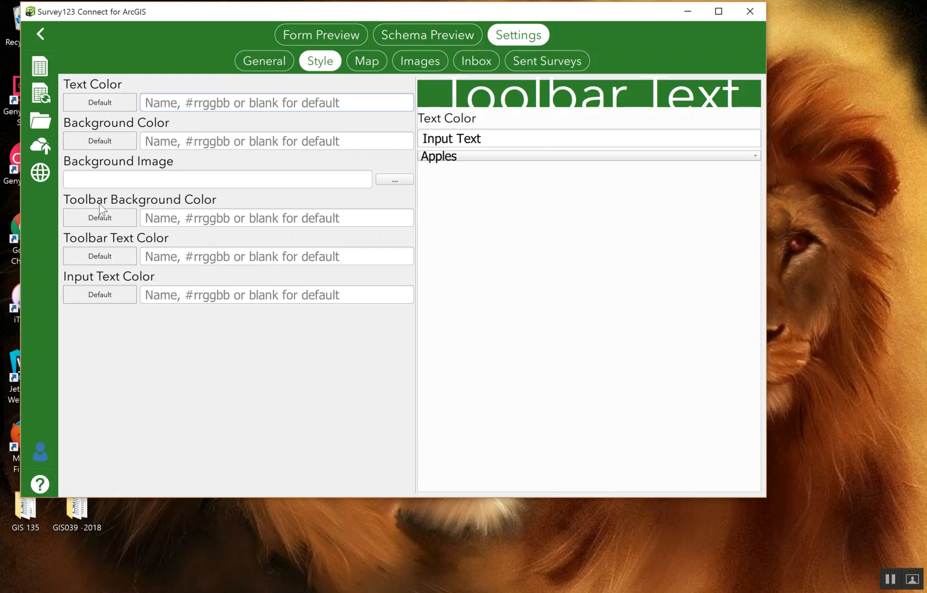
left_click(367, 65)
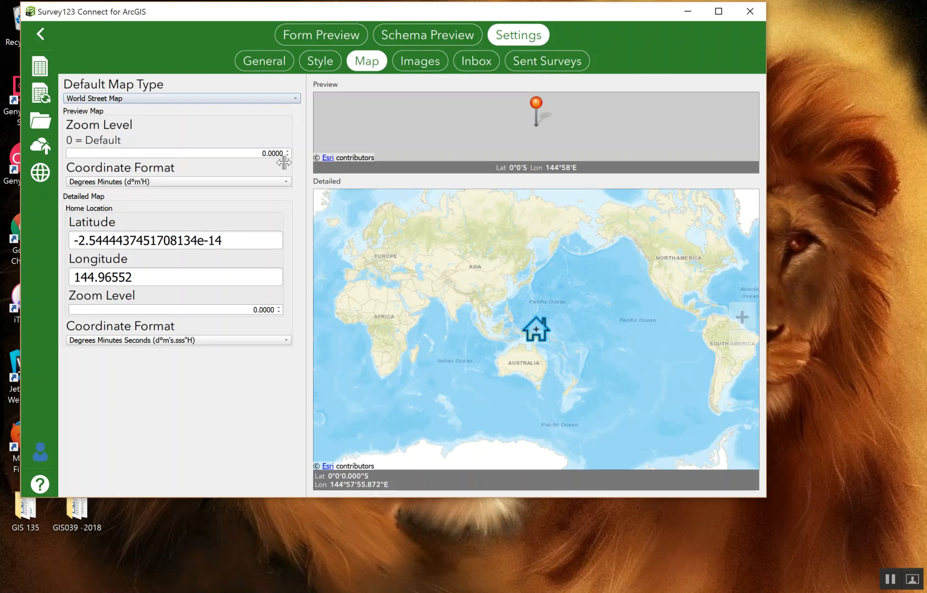
Move the map's home location to about latitude 40.44, longitude -114.17 in the western United States, and raise the preview map's zoom level
left_click_drag(565, 321, 800, 338)
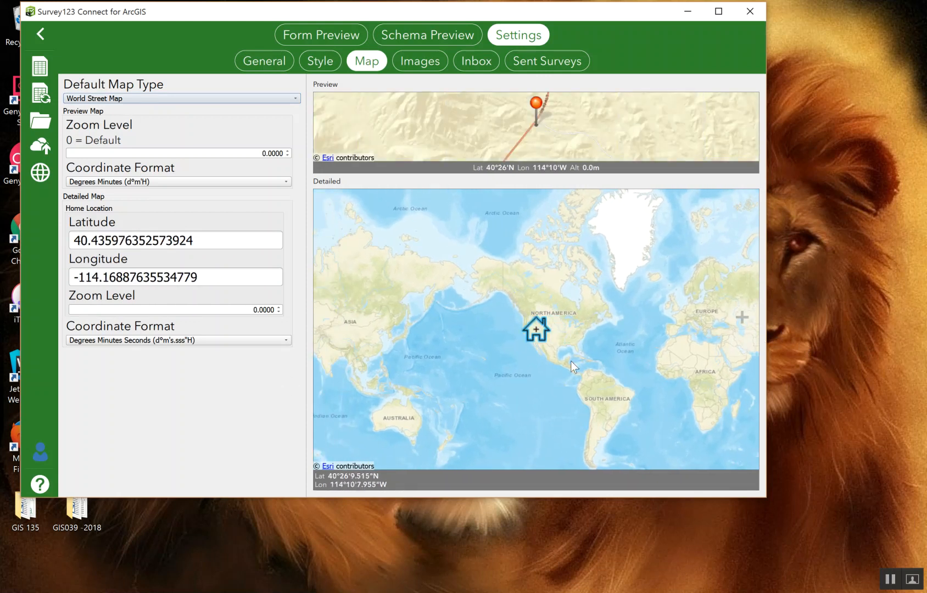
left_click(287, 151)
left_click(287, 152)
left_click(287, 152)
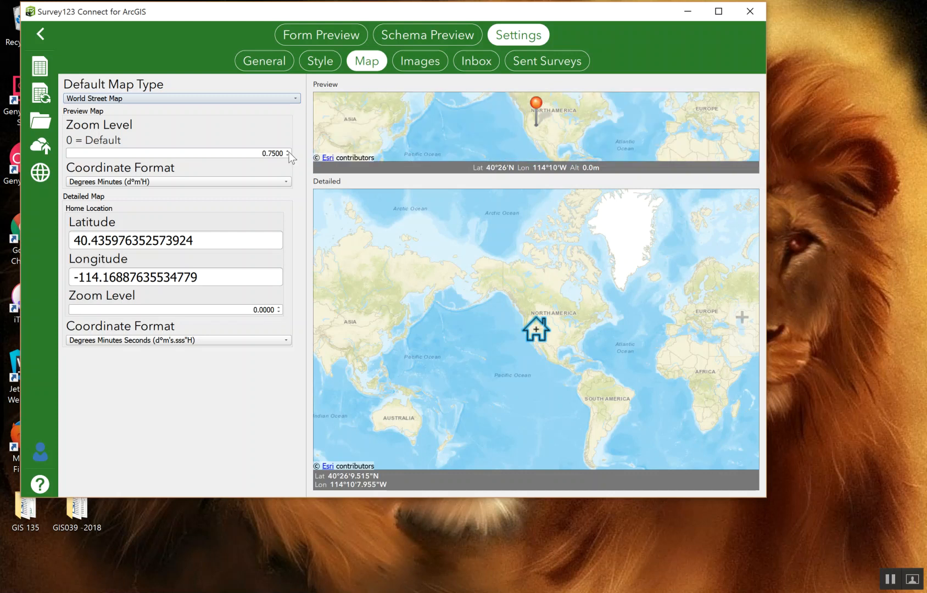
left_click(288, 152)
left_click(287, 152)
left_click(287, 153)
left_click(287, 152)
Check the survey's image size setting and set the Inbox Mode to Enabled
left_click(407, 54)
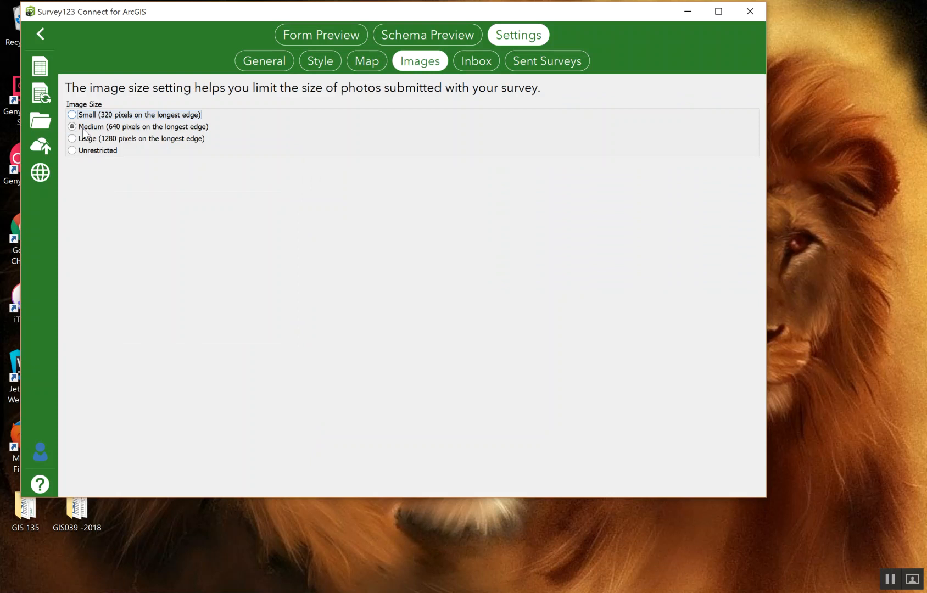
left_click(475, 62)
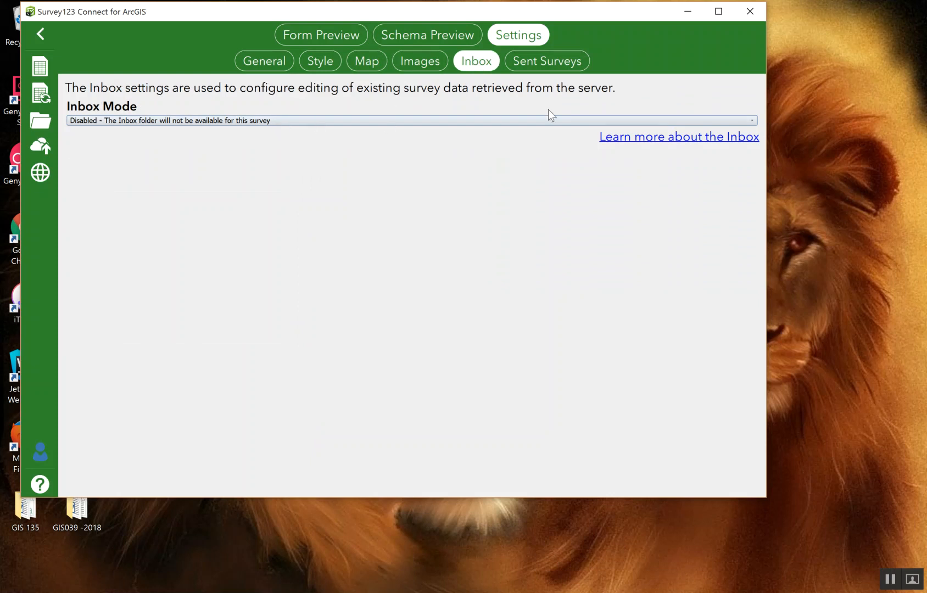
left_click(534, 120)
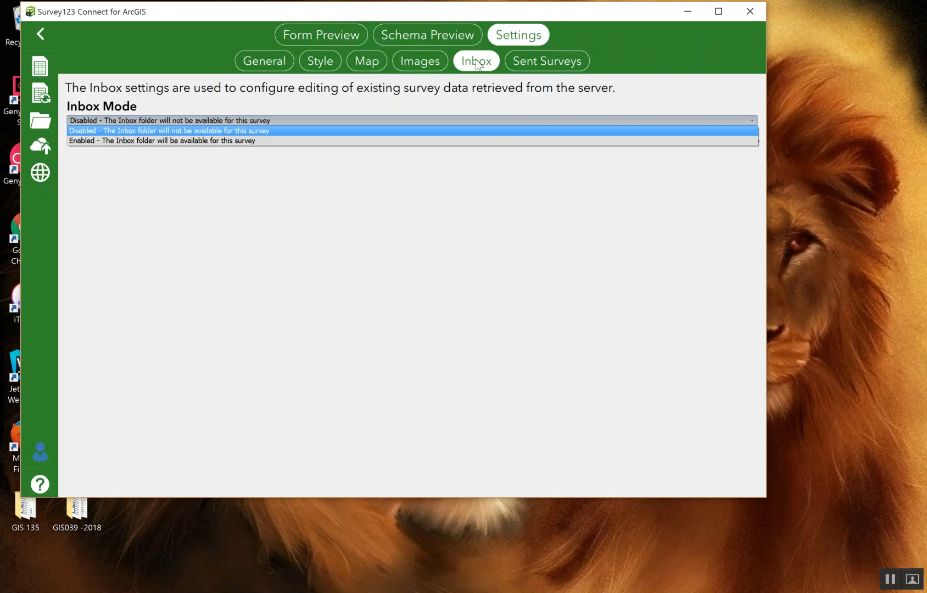
left_click(238, 141)
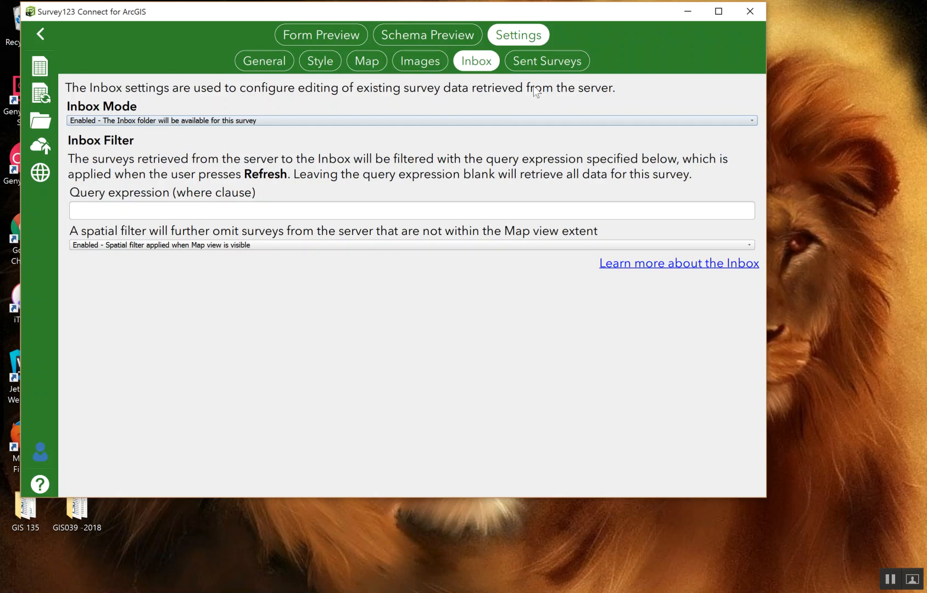
Review the Sent Surveys and Inbox settings, and publish the updated Campus Light Inventory_SNN survey
left_click(548, 64)
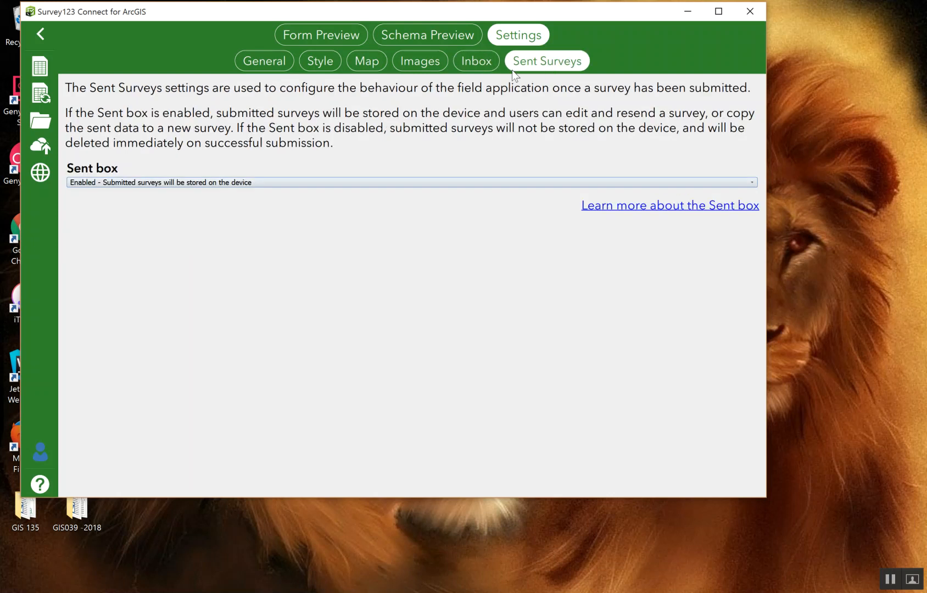
left_click(477, 68)
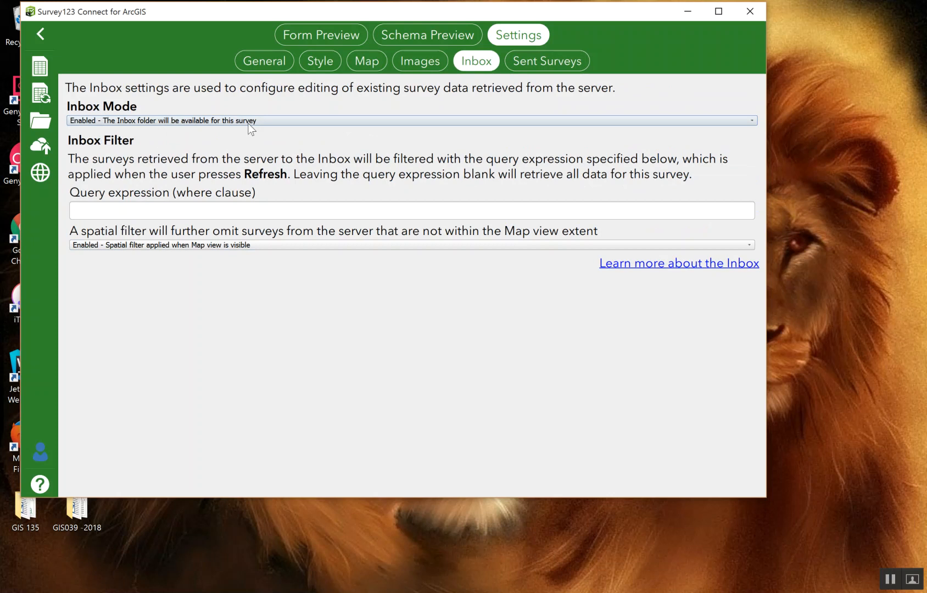
left_click(40, 145)
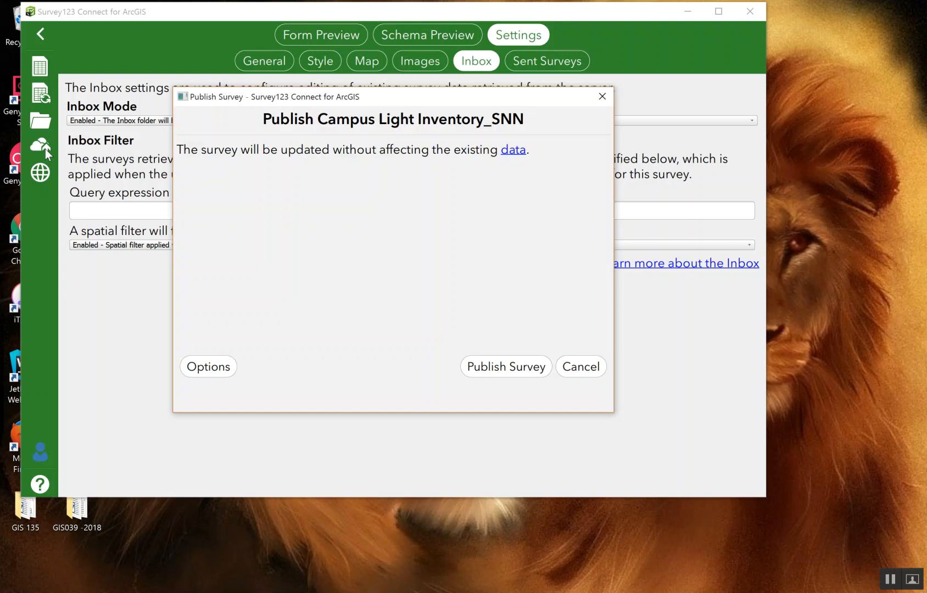
left_click(507, 370)
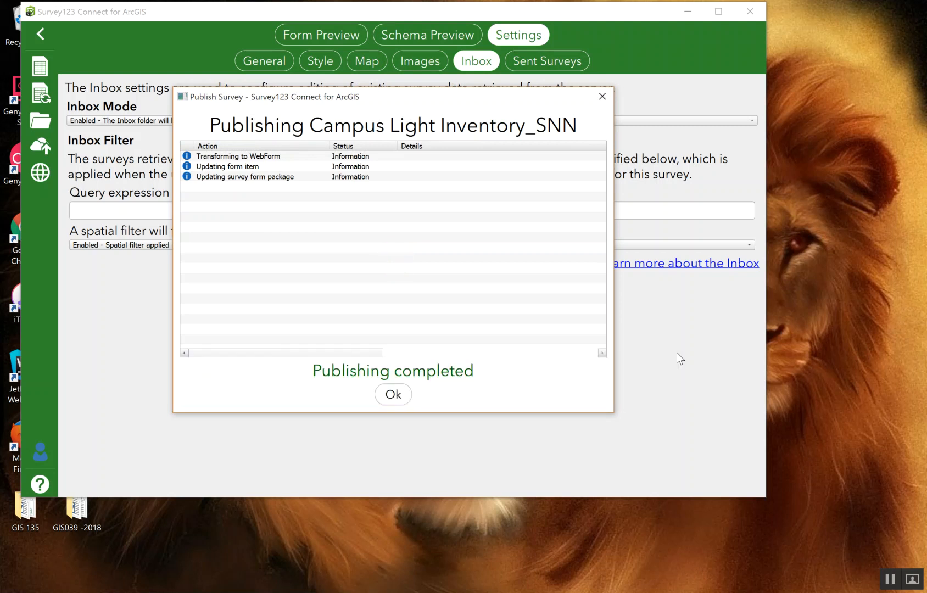
left_click(389, 393)
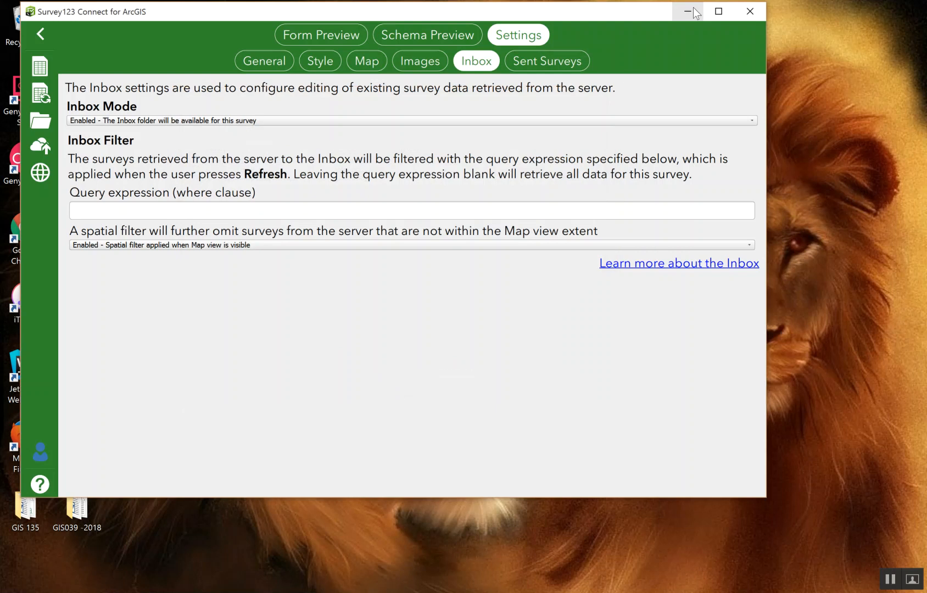
Try to launch the Survey123 for ArcGIS field app from the desktop
left_click_drag(285, 20, 535, 36)
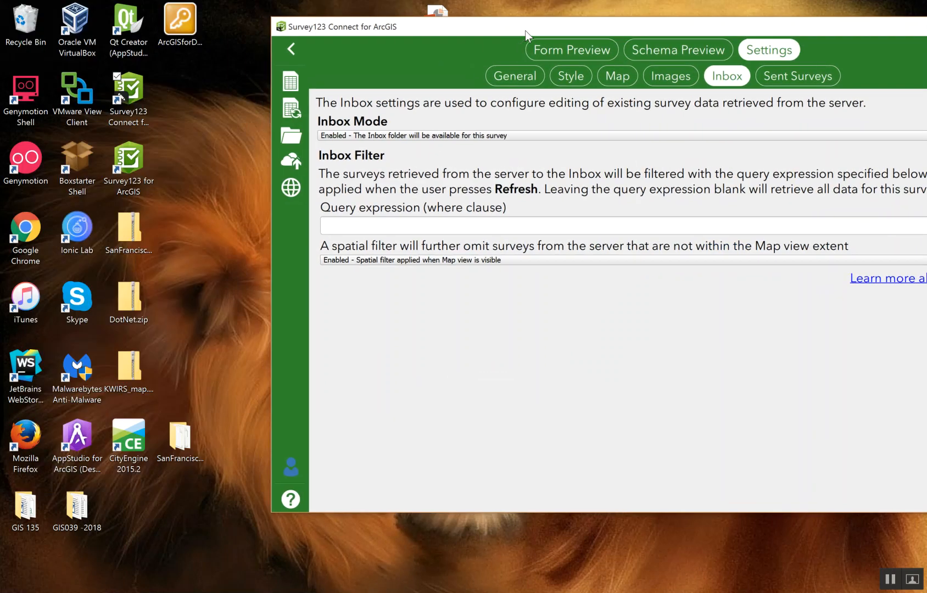
double_click(133, 173)
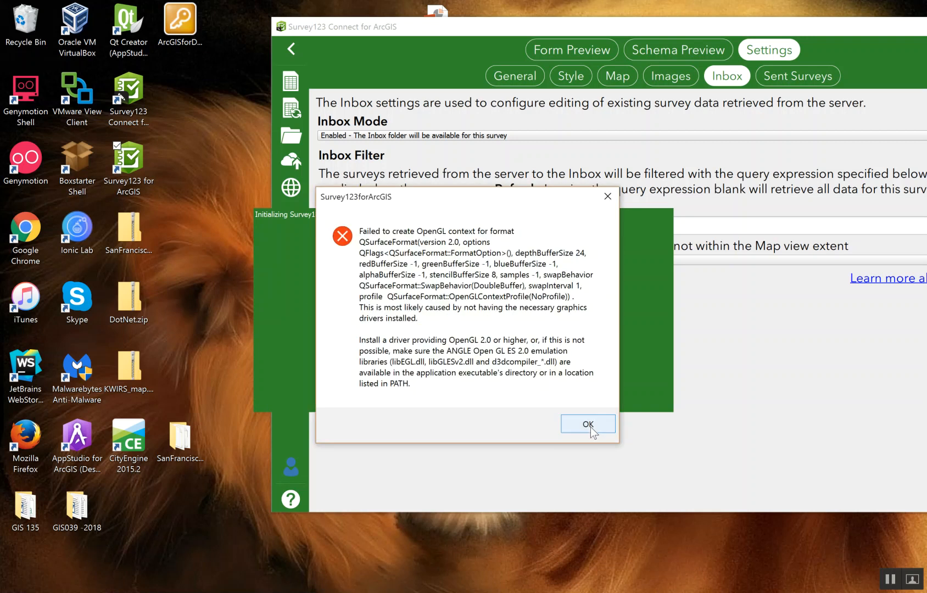
left_click(590, 427)
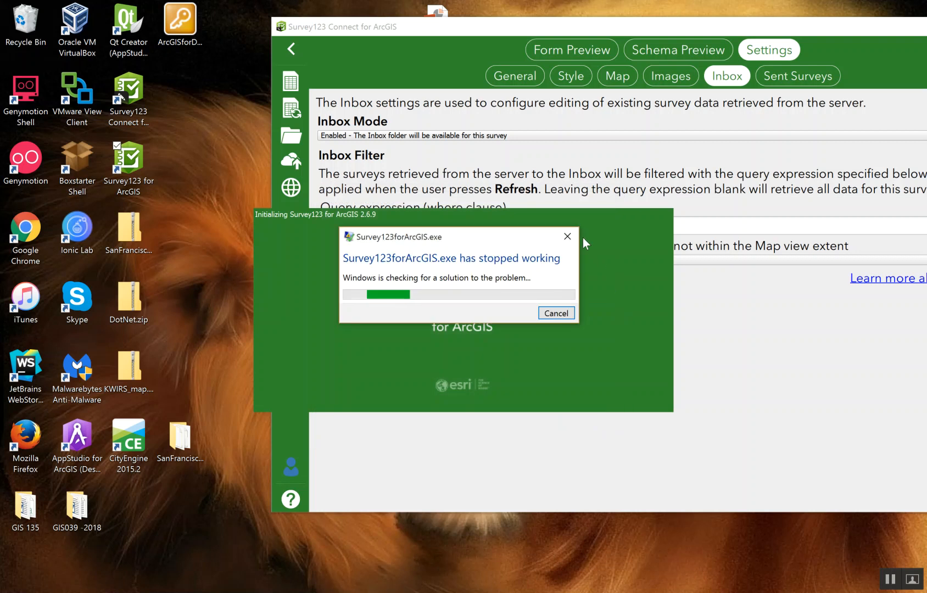
left_click(570, 234)
left_click_drag(476, 29, 318, 34)
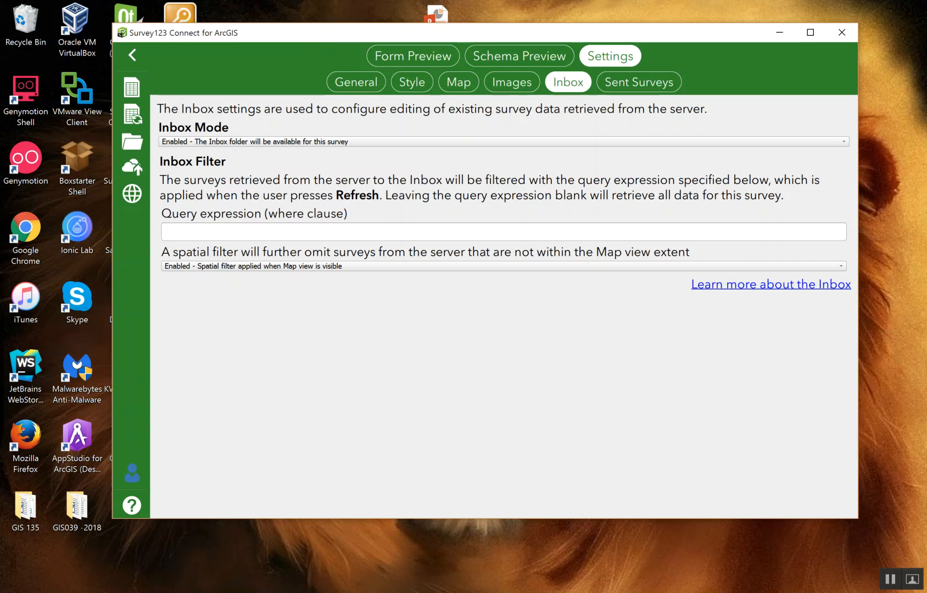
Switch to the Survey123 website in Chrome and display the account's list of surveys
key("alt+Tab")
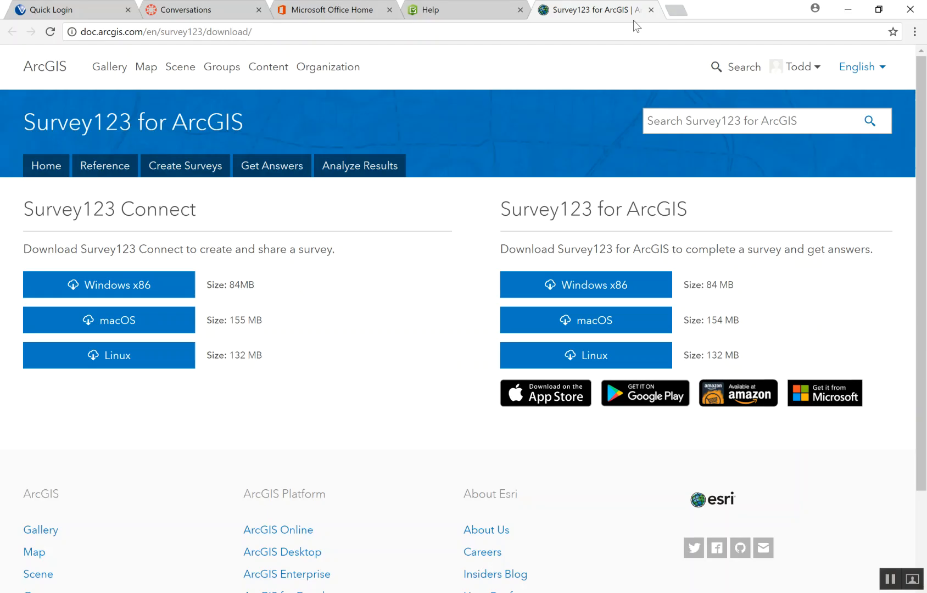
left_click(461, 6)
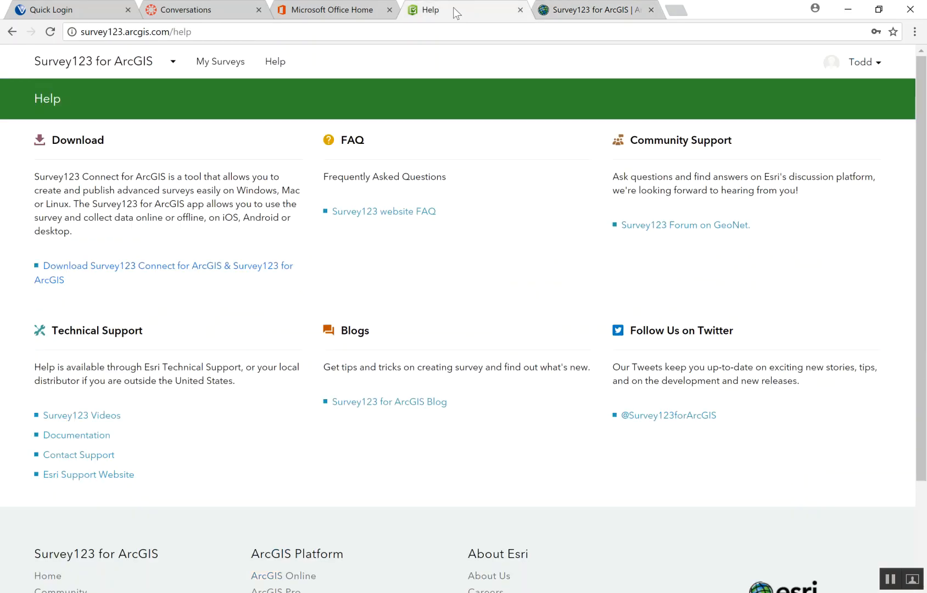
left_click(227, 67)
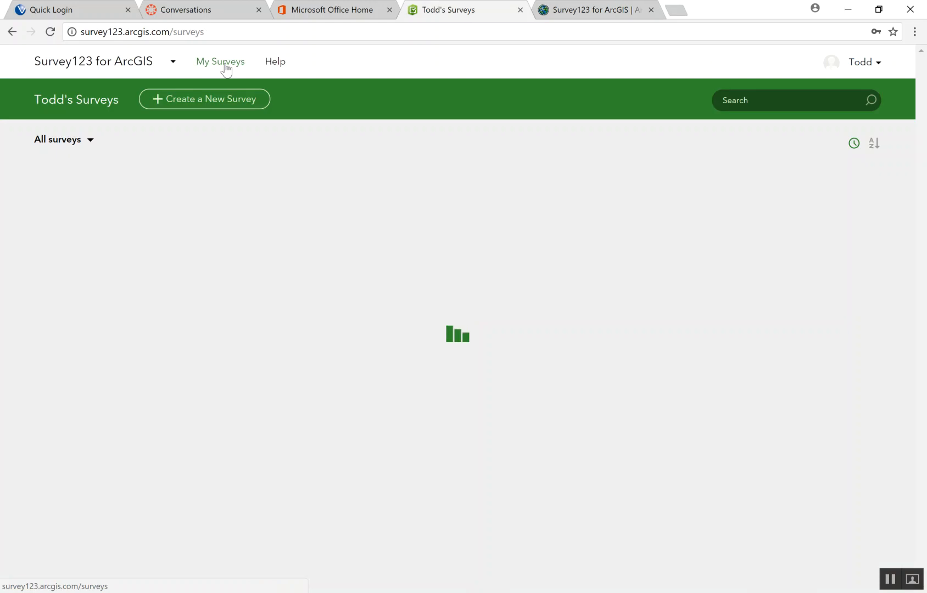